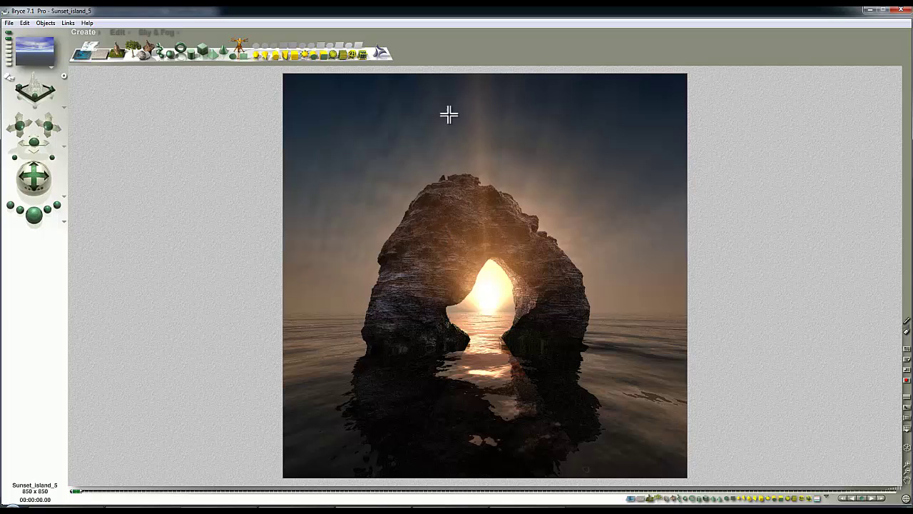
Create a plane in the island scene and convert it to a 2D face
click(102, 59)
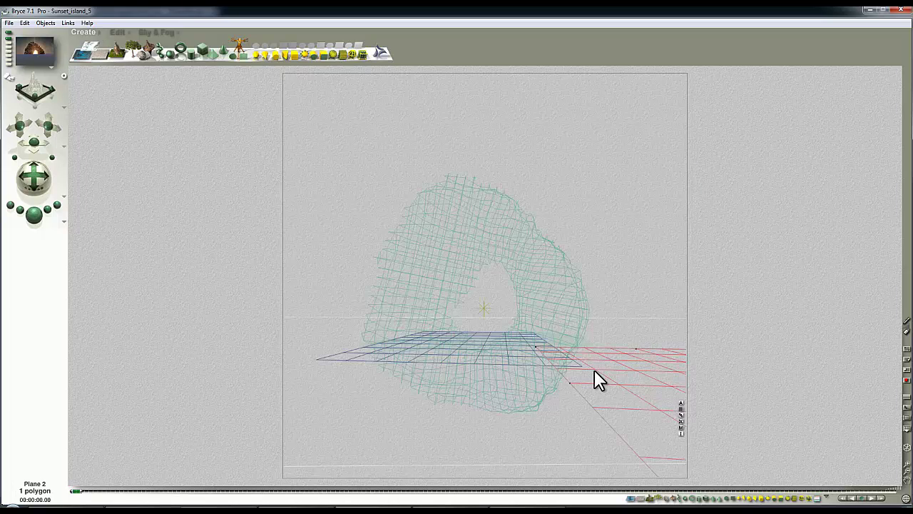
click(117, 32)
mouse_move(292, 30)
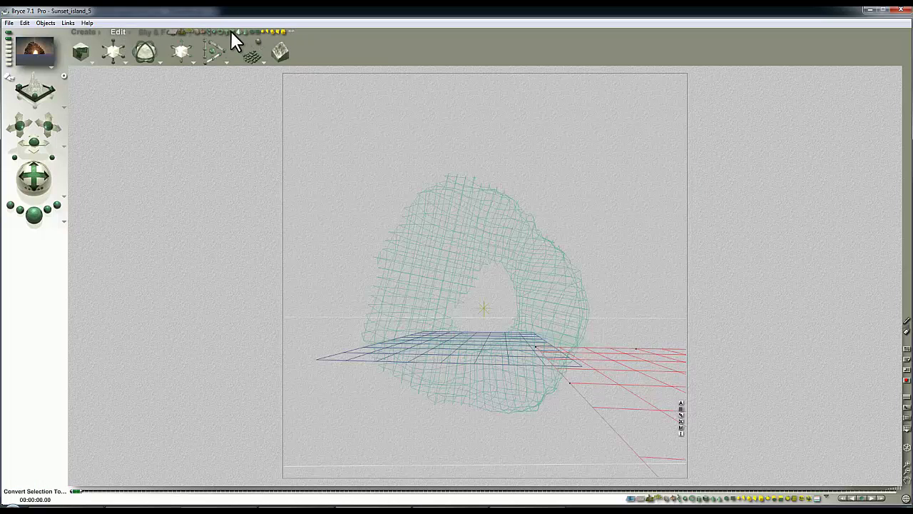
click(256, 32)
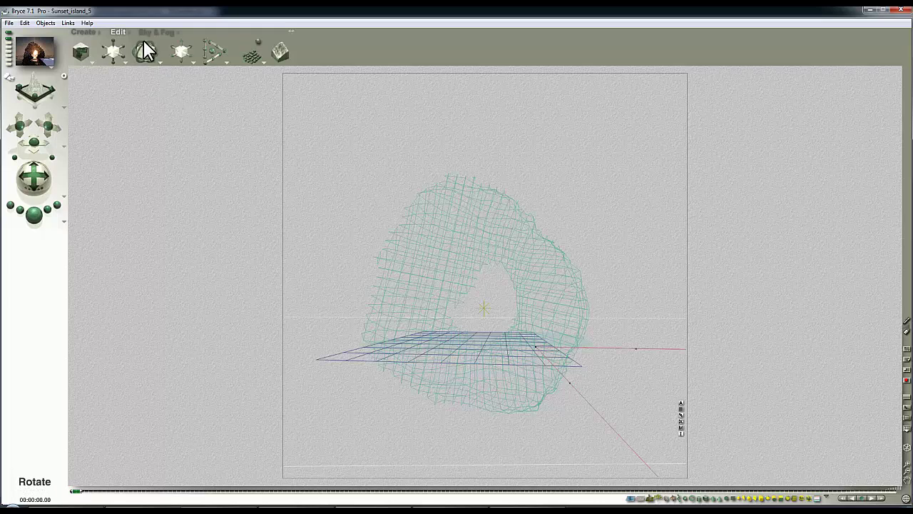
Rotate the 2D face and raise it above the rock arch
drag(155, 56, 146, 43)
drag(563, 361, 302, 59)
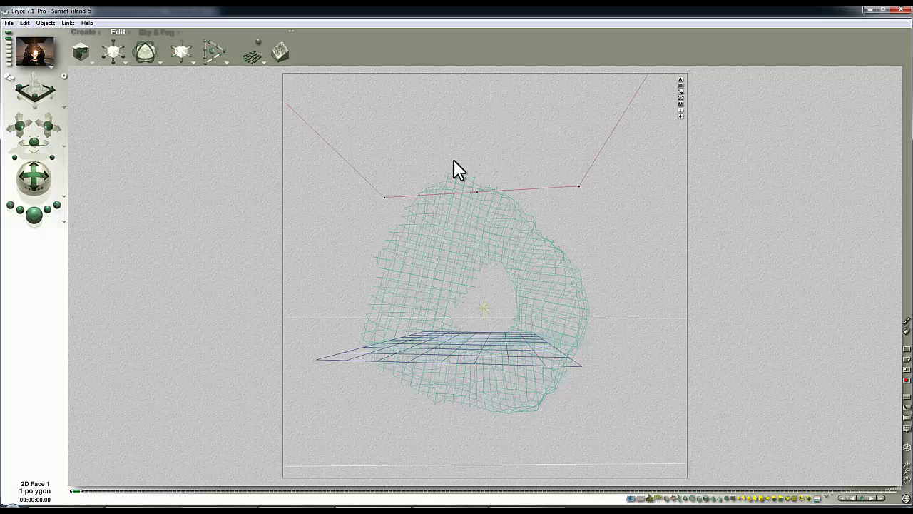
drag(491, 173, 498, 80)
From the top view, enlarge the 2D face until it is many times larger than the island
key(2)
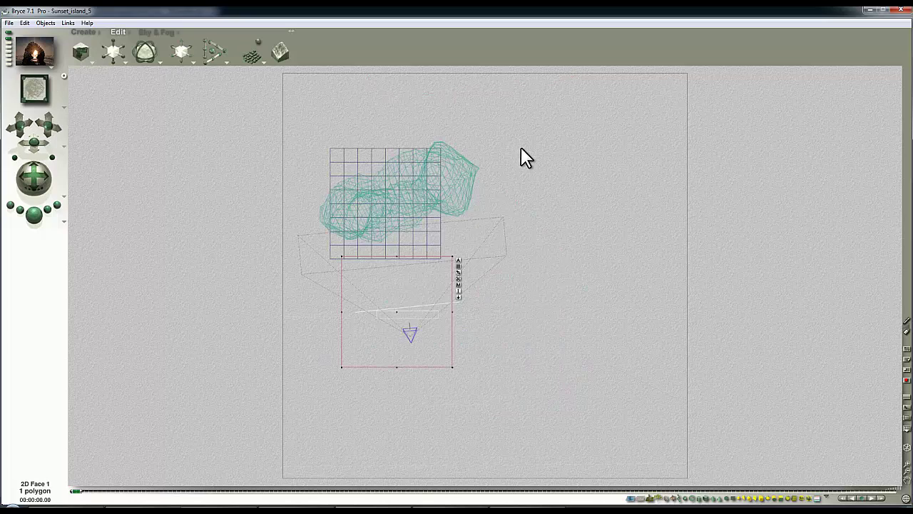
drag(111, 51, 115, 51)
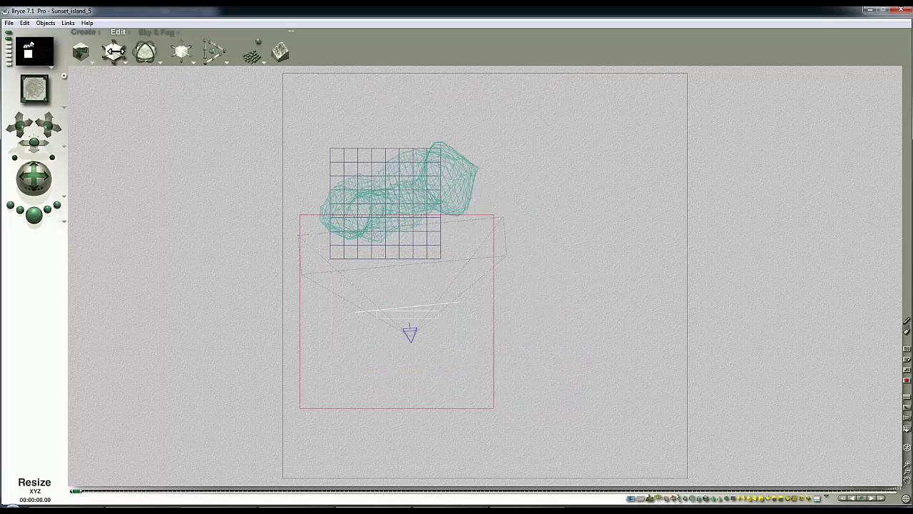
key(Delete)
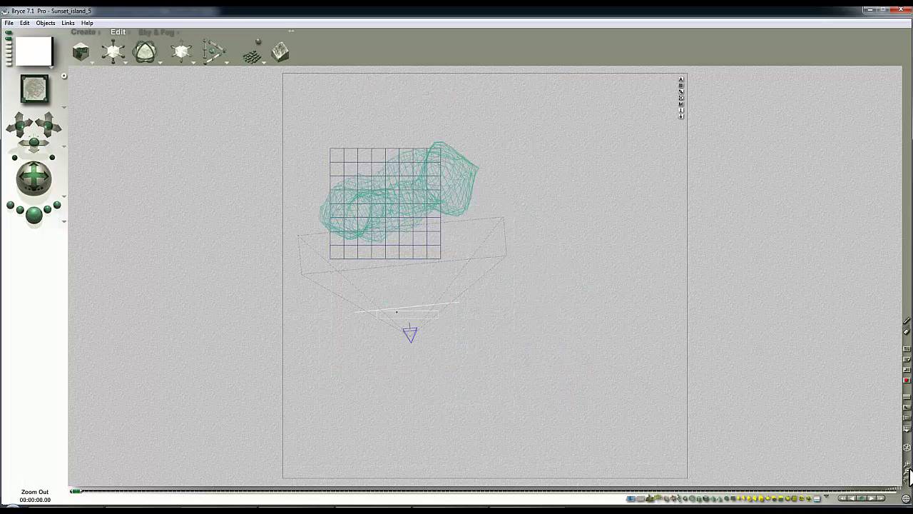
drag(910, 476, 910, 476)
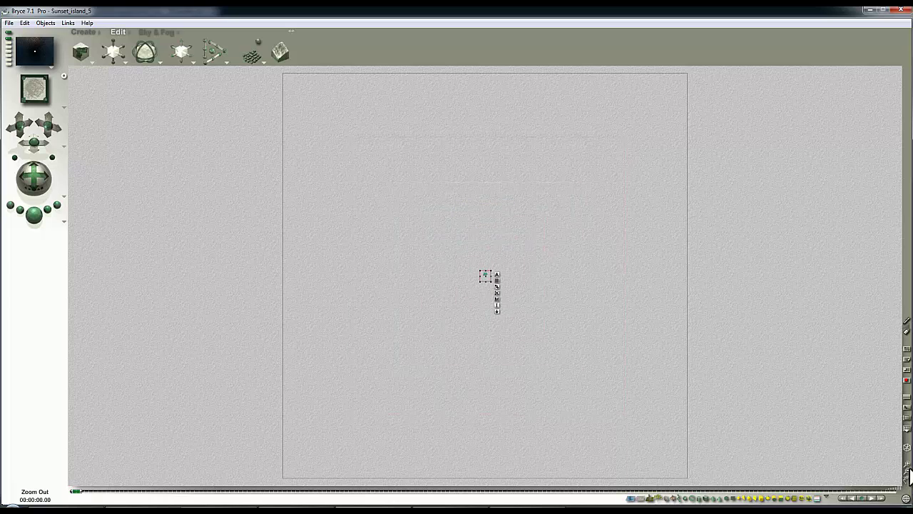
drag(114, 51, 157, 99)
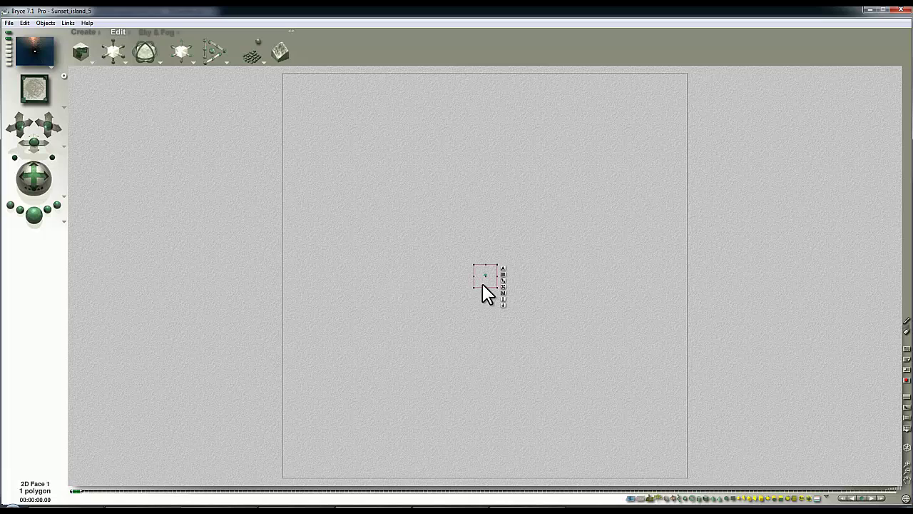
Move the enlarged face back in the top view so that it lies behind the camera
mouse_move(483, 284)
mouse_down()
mouse_move(491, 278)
mouse_move(493, 292)
mouse_up()
click(907, 469)
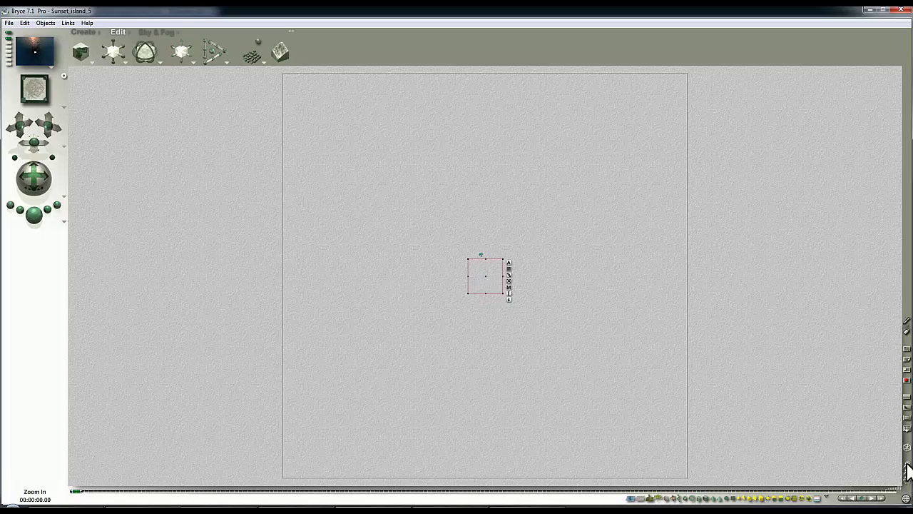
click(907, 469)
drag(585, 304, 579, 293)
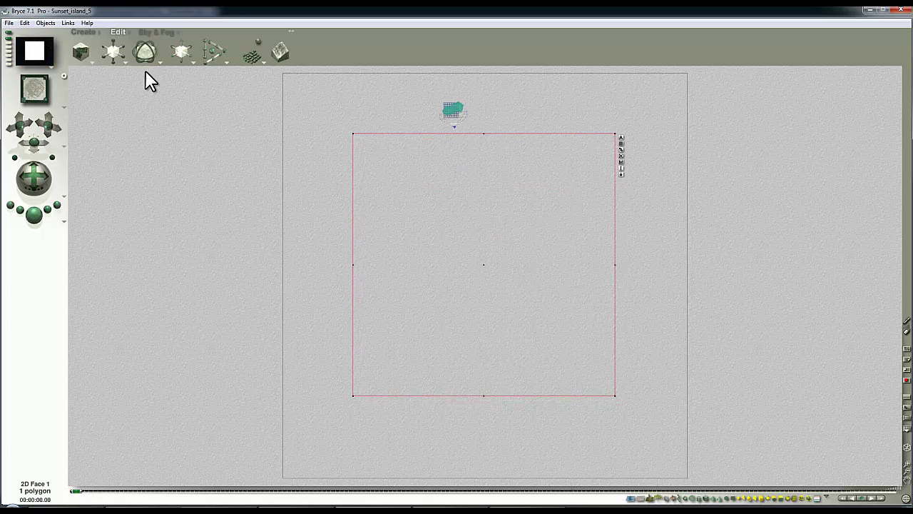
Rotate the face slightly to match the camera's angle and shift it forward until its front edge overlaps the island
drag(146, 58, 161, 58)
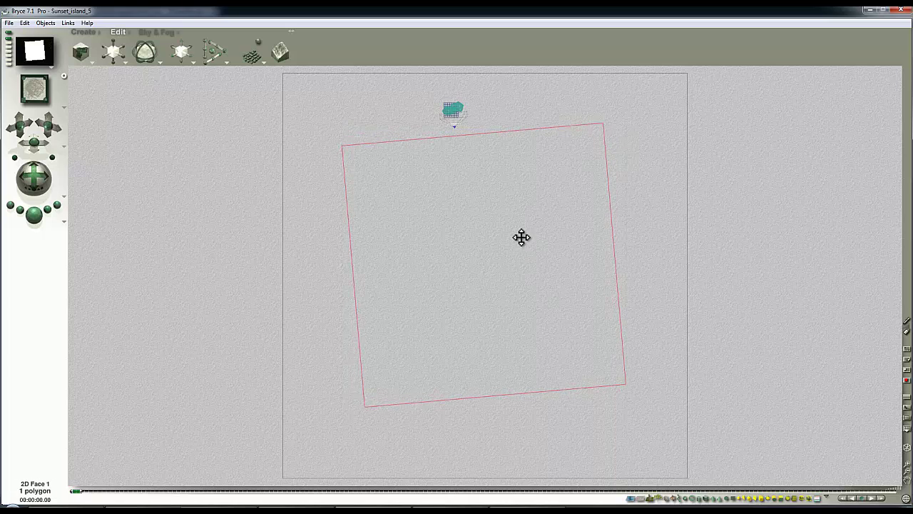
drag(521, 239, 501, 226)
key(1)
key(3)
key(1)
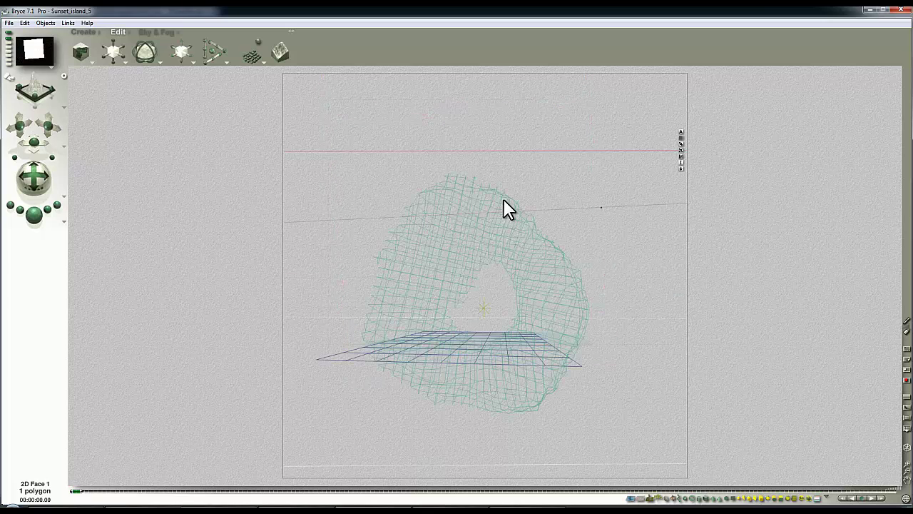
key(3)
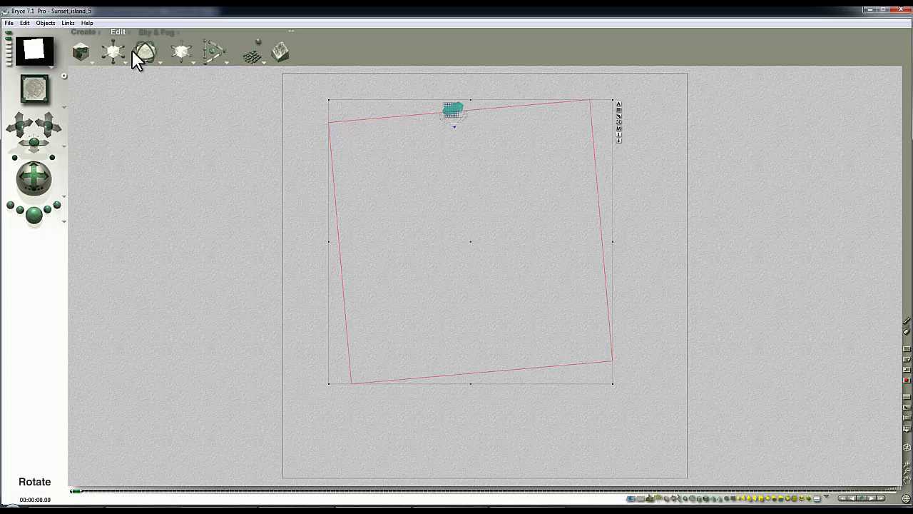
Shrink the rotated face to about three quarters and shift it forward over the camera, checking its placement in the camera view
drag(122, 62, 116, 60)
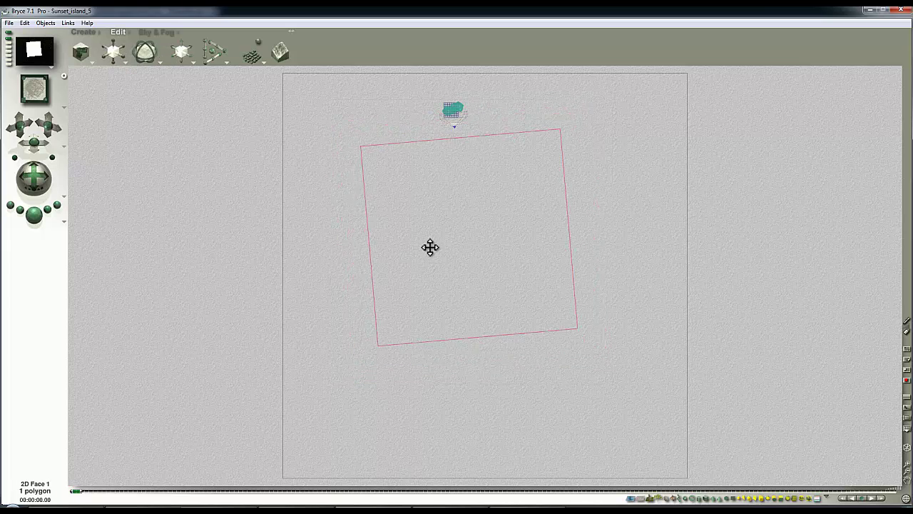
drag(430, 247, 425, 223)
key(1)
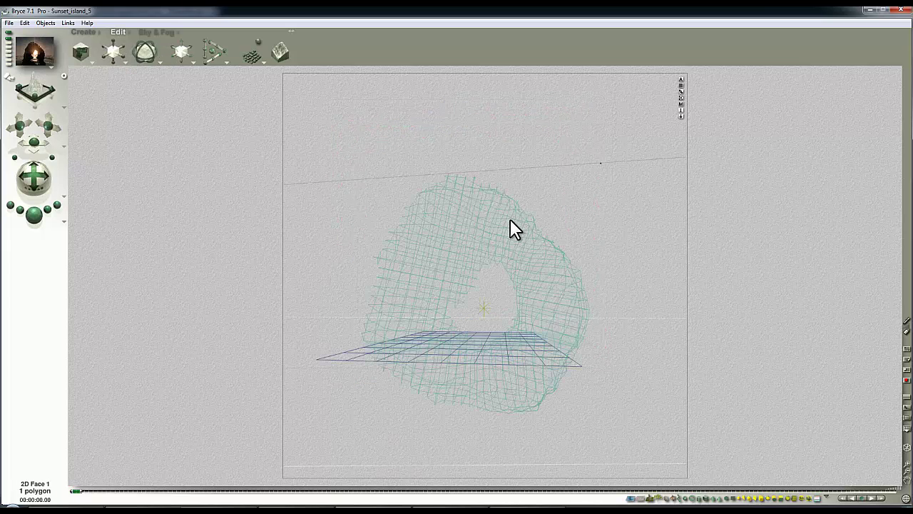
key(2)
key(1)
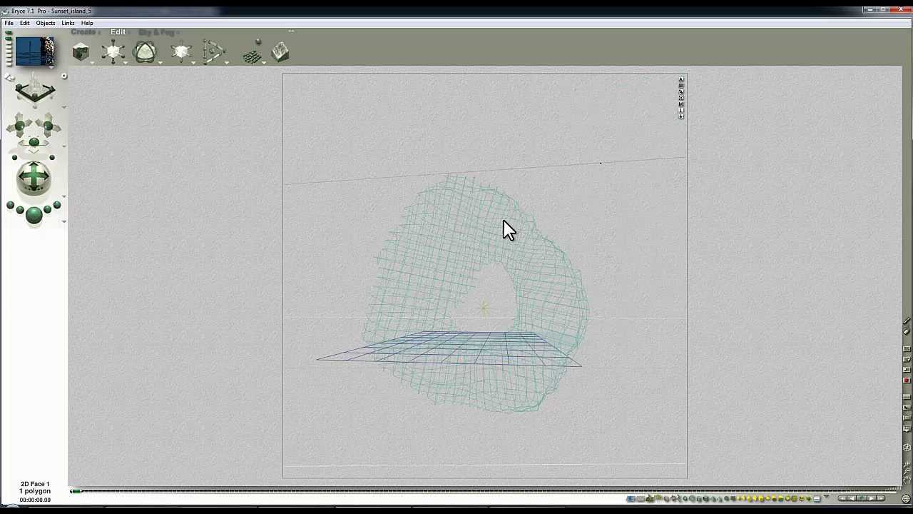
drag(52, 157, 73, 153)
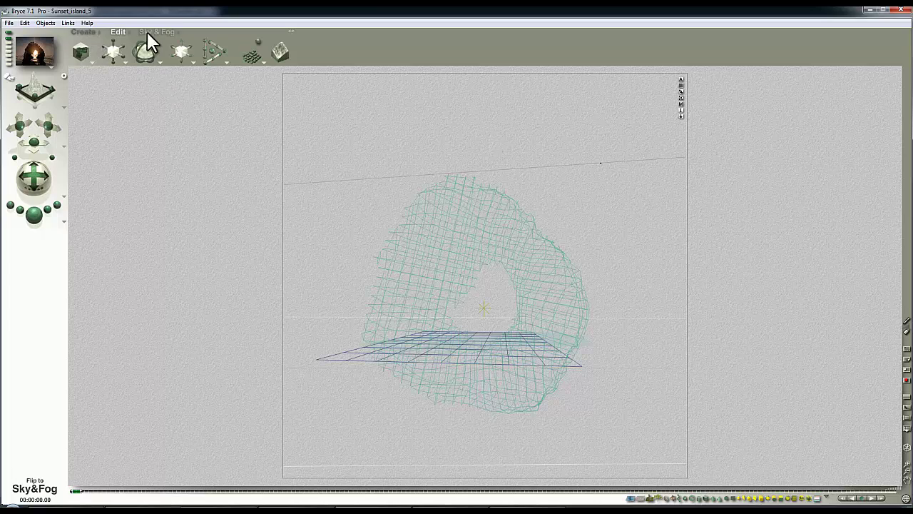
Send the 2D face to DAZ Studio and delete the default Genesis figure from the scene there
click(83, 33)
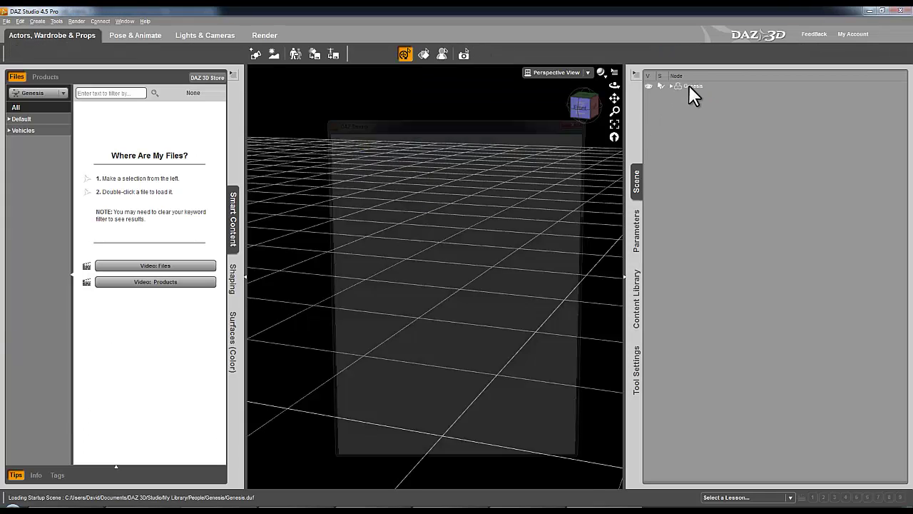
click(580, 120)
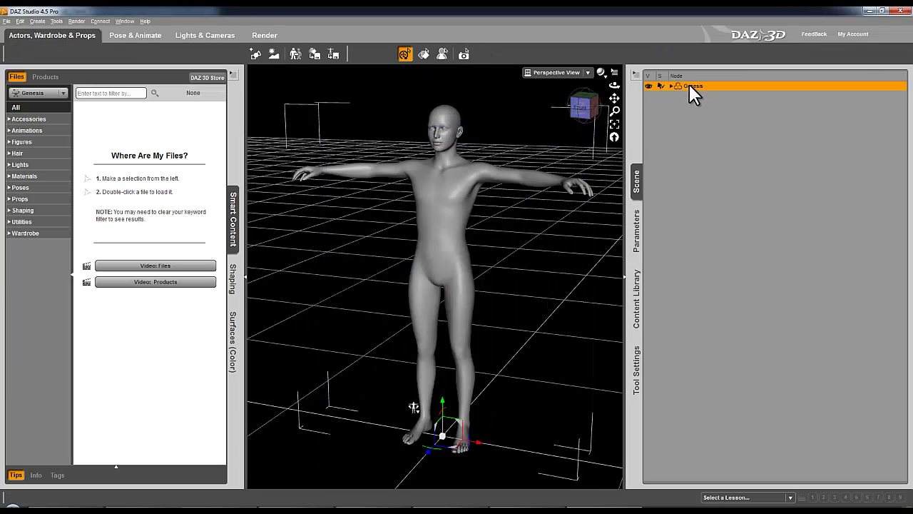
key(Delete)
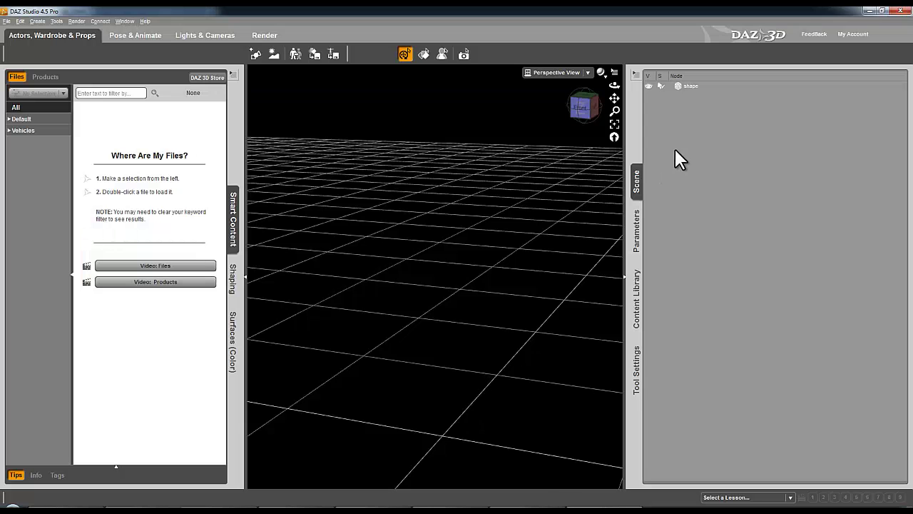
Export the shape as a Wavefront Object named Downlight, using the Bryce (1 unit = 8ft) preset
click(6, 20)
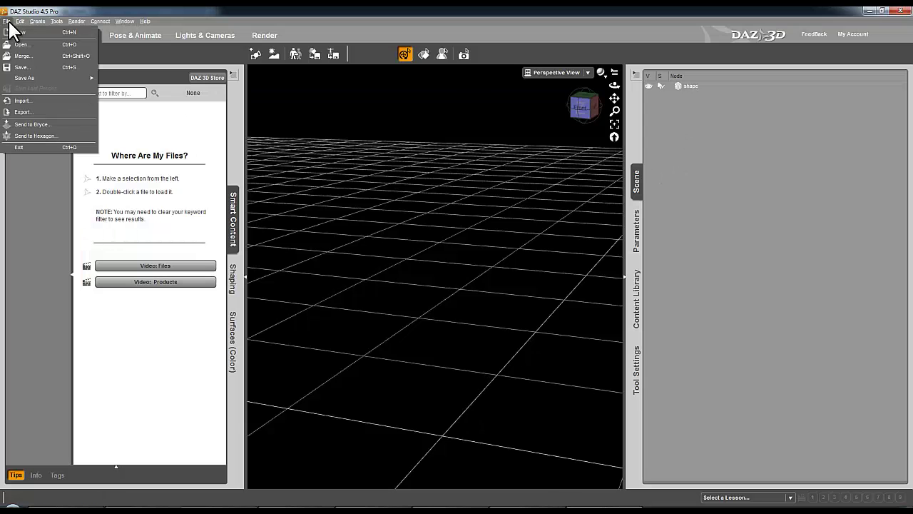
click(26, 123)
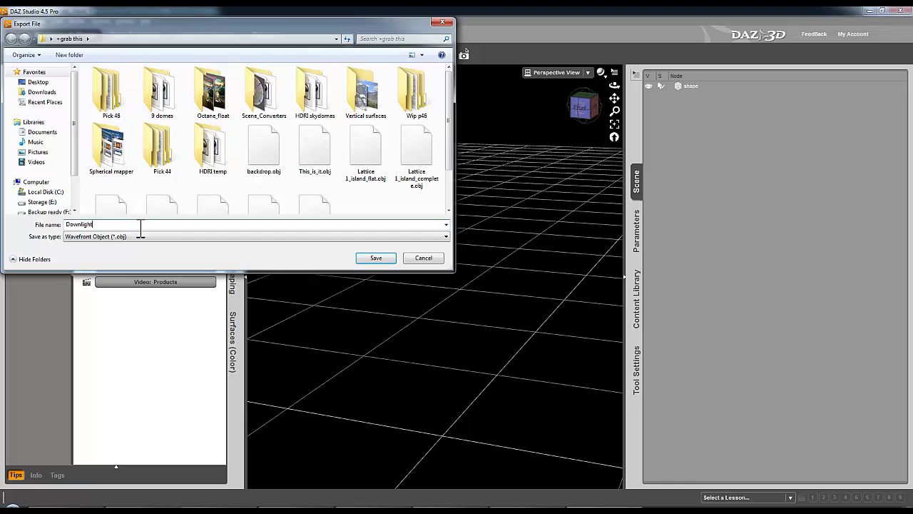
click(381, 260)
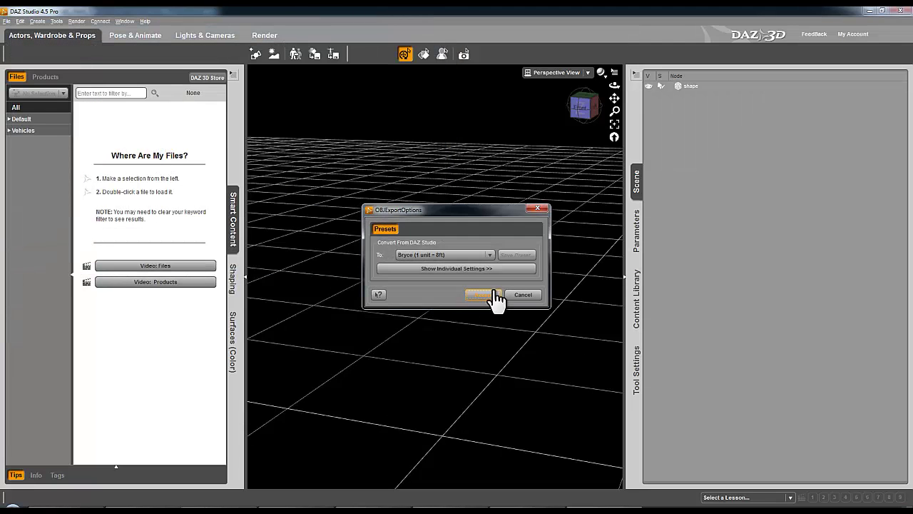
click(492, 294)
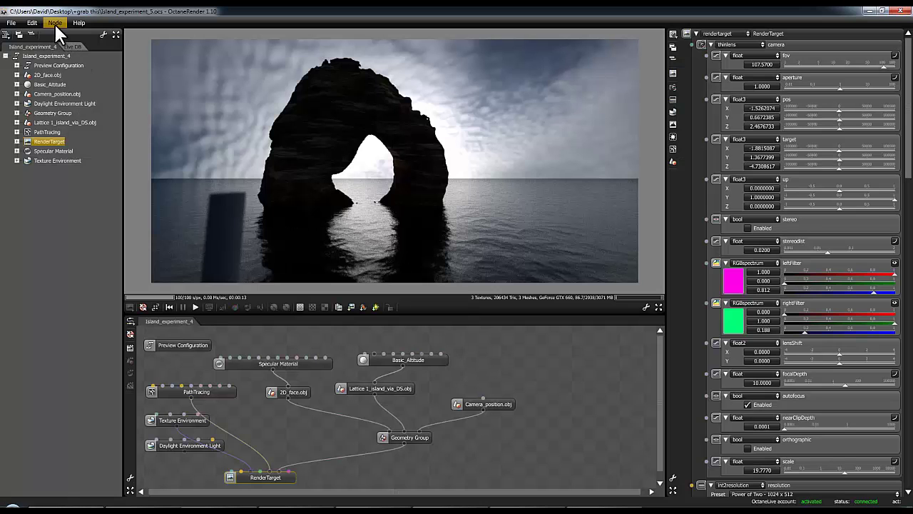
Switch to OctaneRender and import the mesh Downlight.obj into the Island_experiment_5 scene
click(54, 22)
click(79, 54)
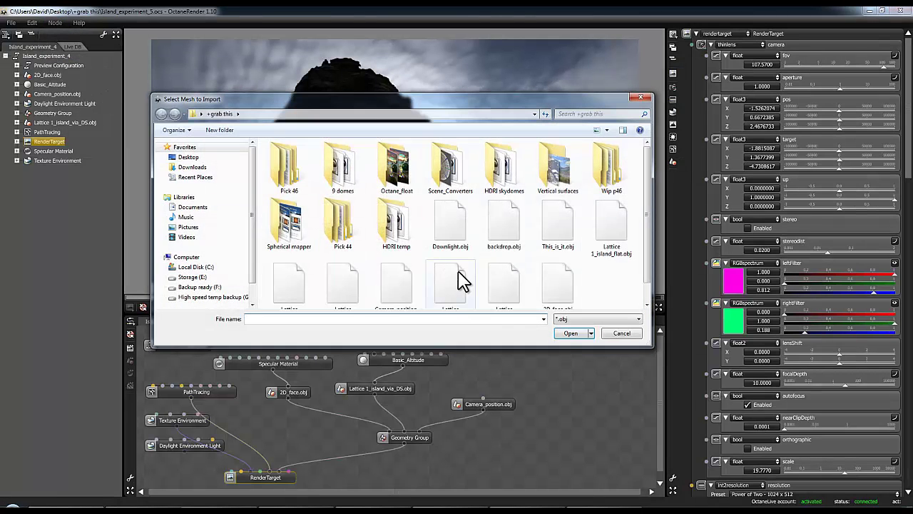
click(454, 229)
click(567, 334)
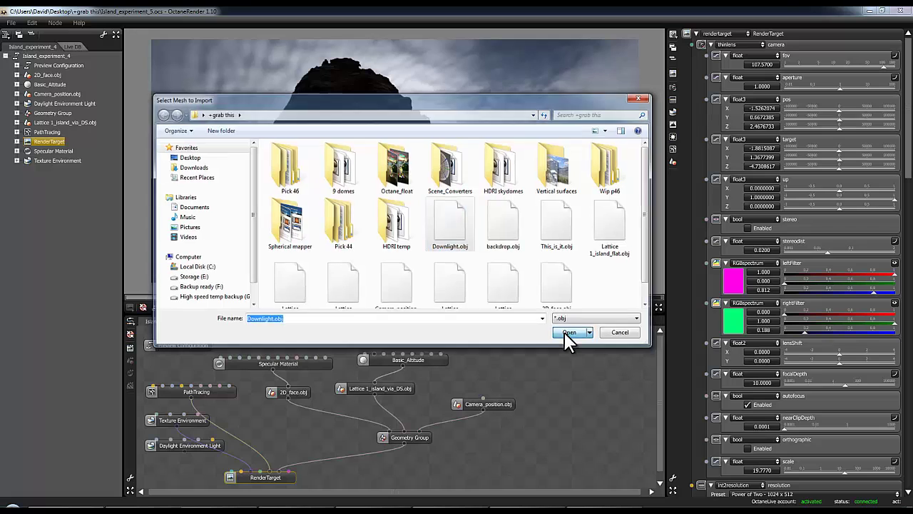
scroll(660, 417, down, 2)
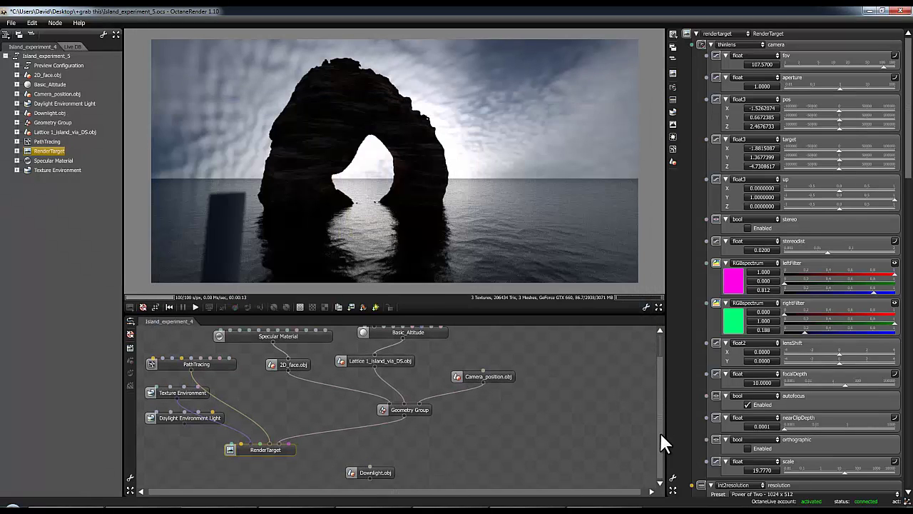
Place the Downlight.obj node beside Camera_position.obj and connect it to an added input on the Geometry Group
drag(380, 476, 446, 386)
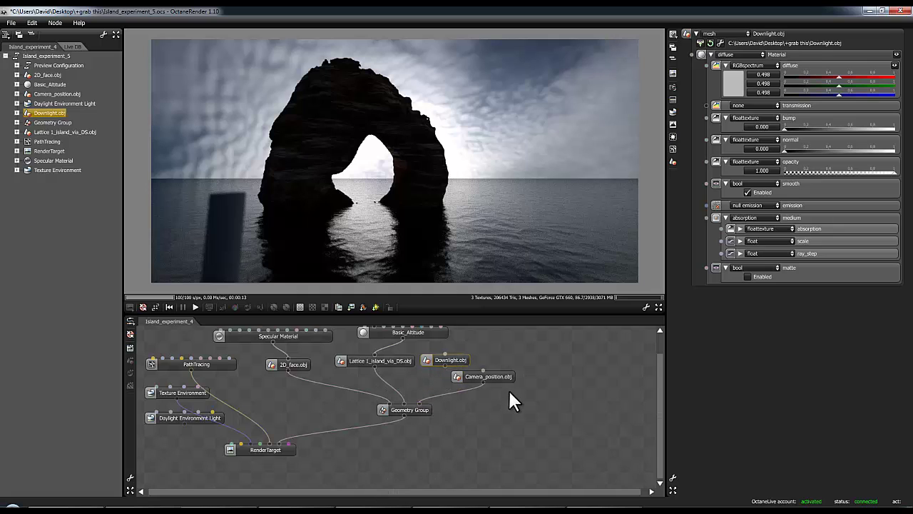
drag(467, 359, 559, 361)
drag(507, 373, 479, 357)
drag(535, 361, 519, 358)
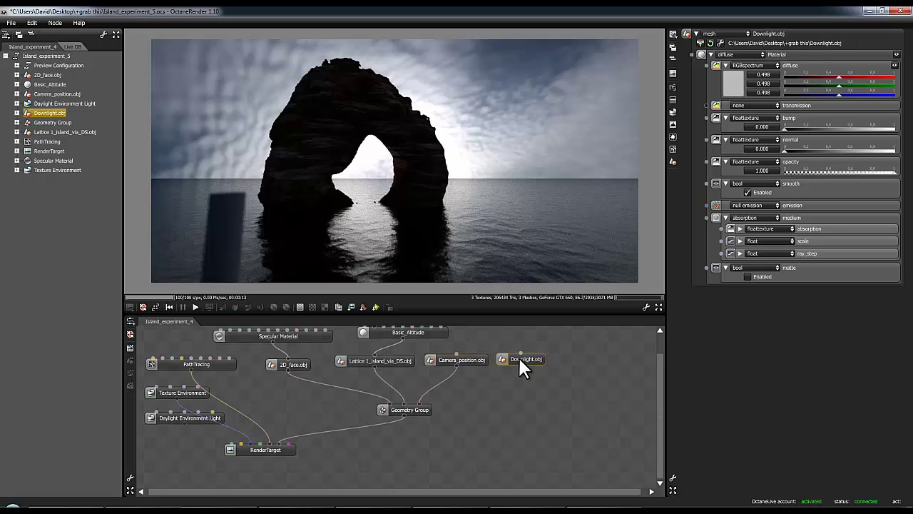
click(424, 411)
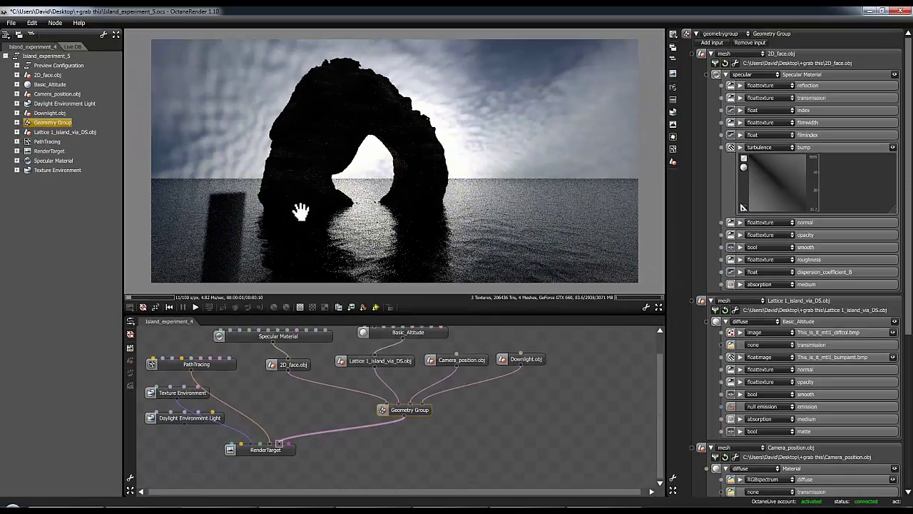
Add a diffuse material node above Downlight.obj and connect it to that mesh's material input
drag(305, 234, 407, 145)
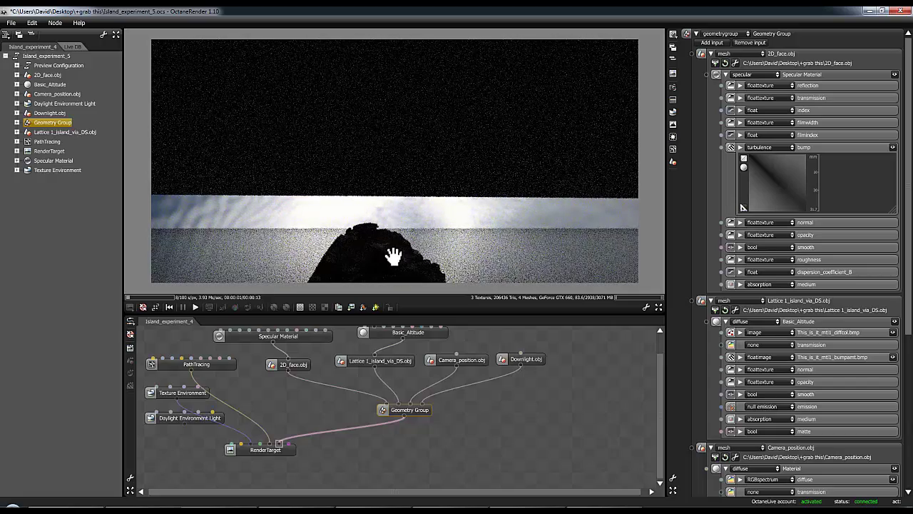
drag(657, 411, 494, 367)
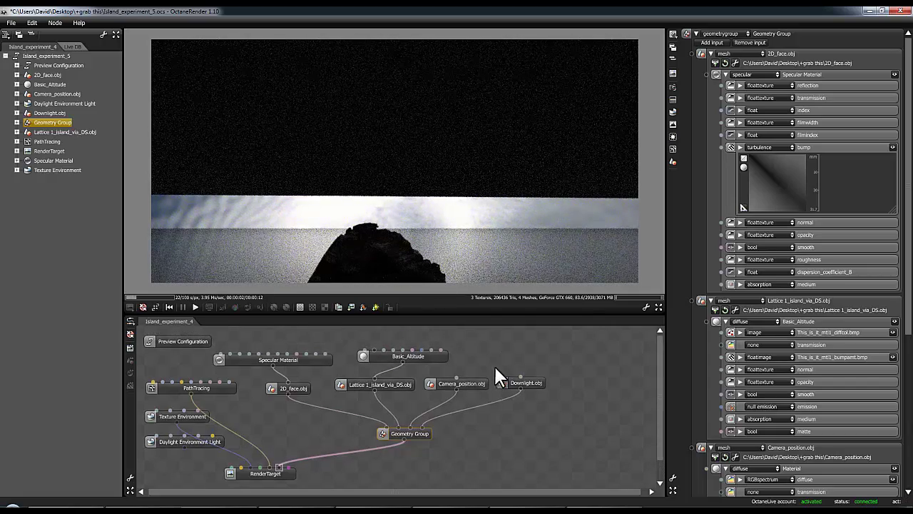
right_click(499, 348)
mouse_move(466, 324)
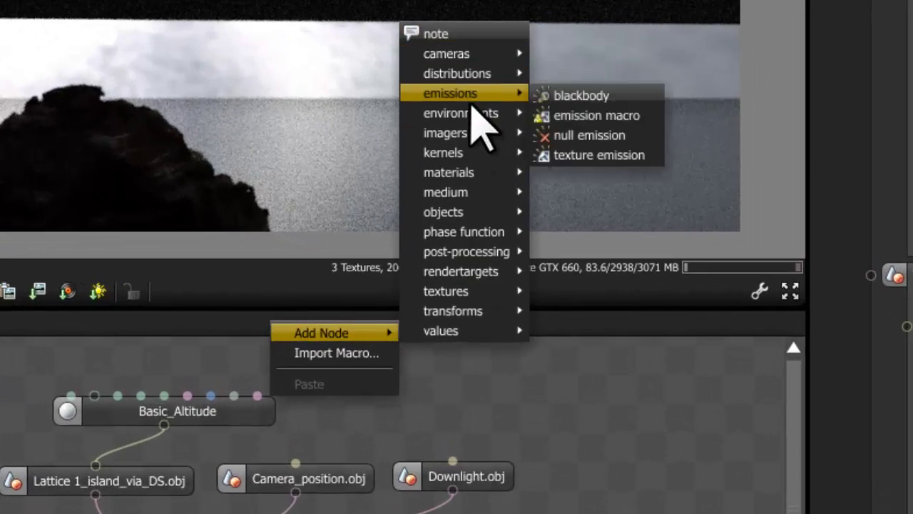
mouse_move(485, 174)
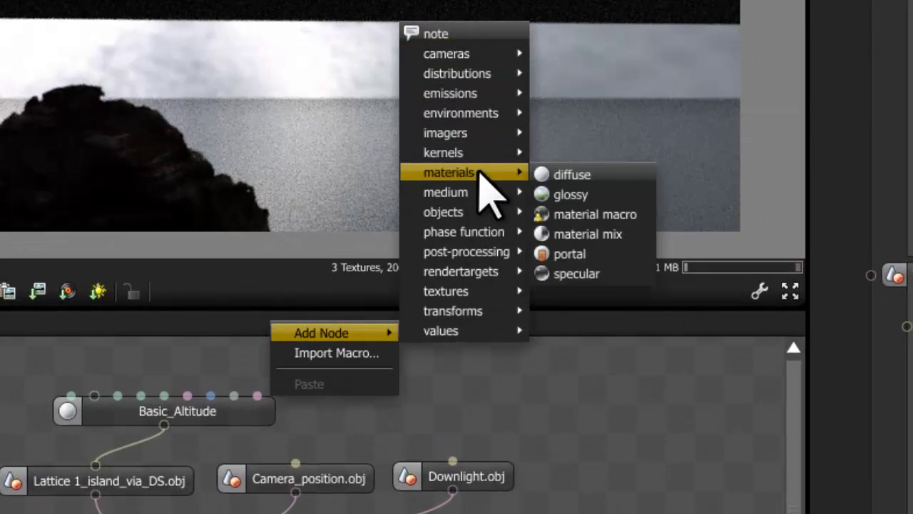
click(567, 174)
drag(462, 402, 528, 424)
drag(465, 430, 453, 461)
drag(520, 429, 492, 428)
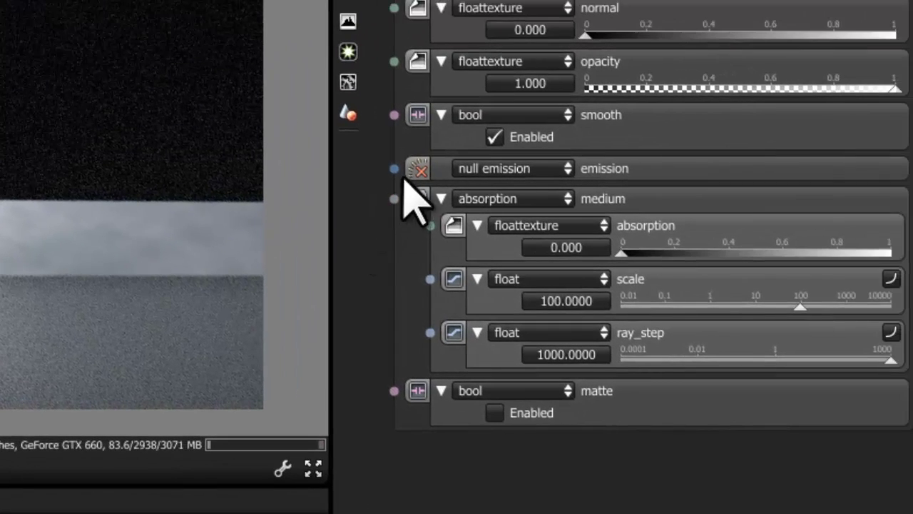
Set the new diffuse material's emission to texture emission
click(497, 170)
click(503, 189)
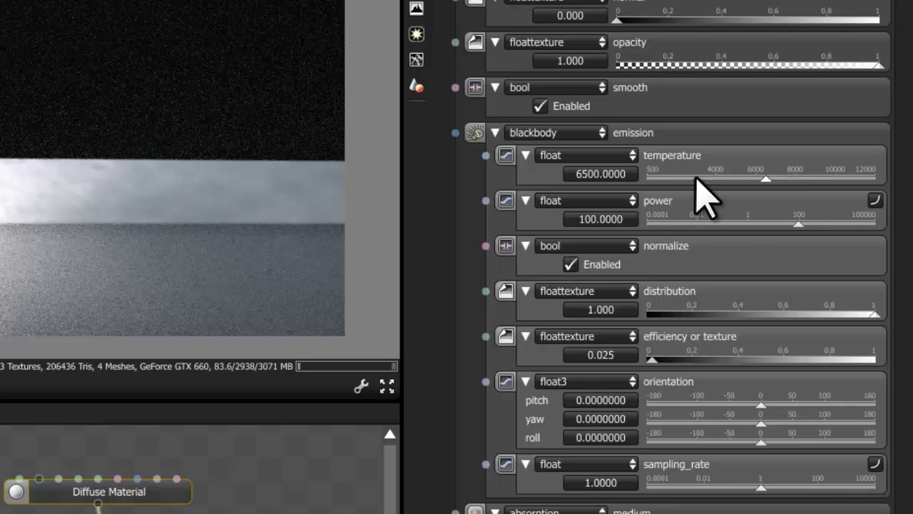
click(537, 135)
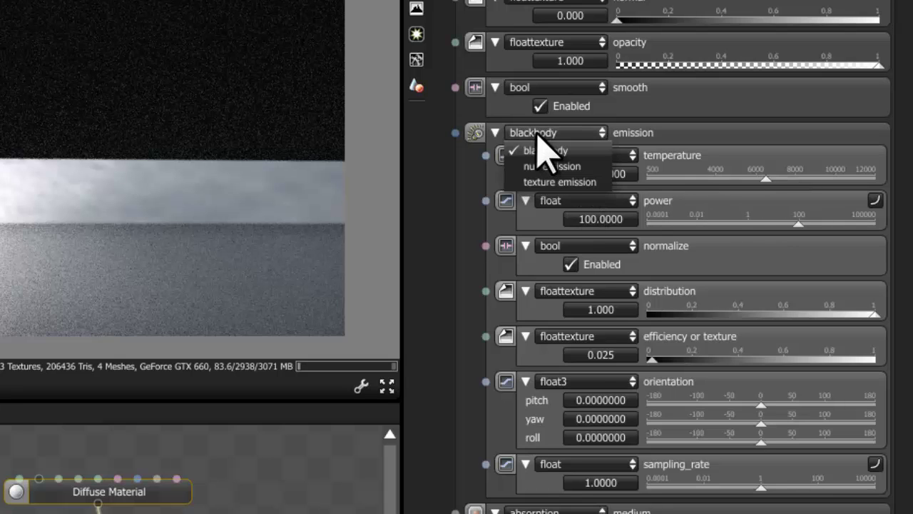
click(547, 182)
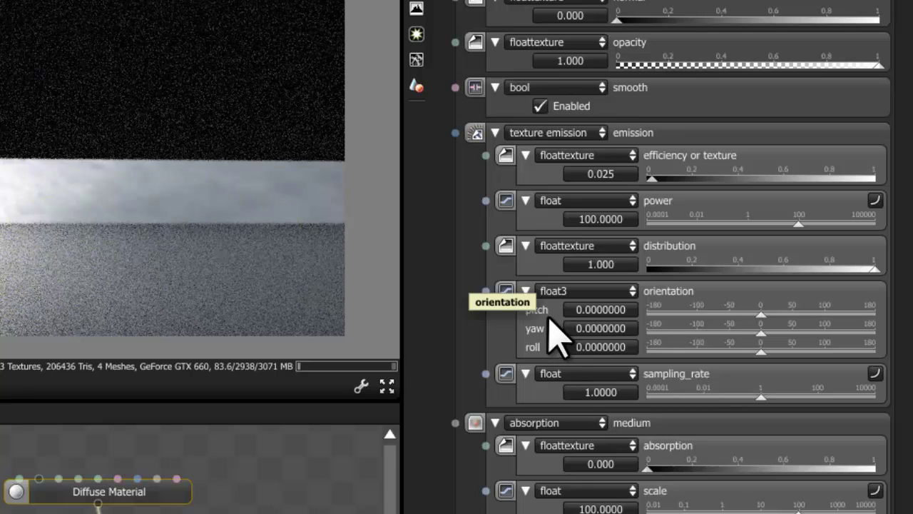
Change the emission's efficiency or texture to RGBspectrum and mix a muted blue of 0.045, 0.084, 0.116
click(582, 156)
click(584, 175)
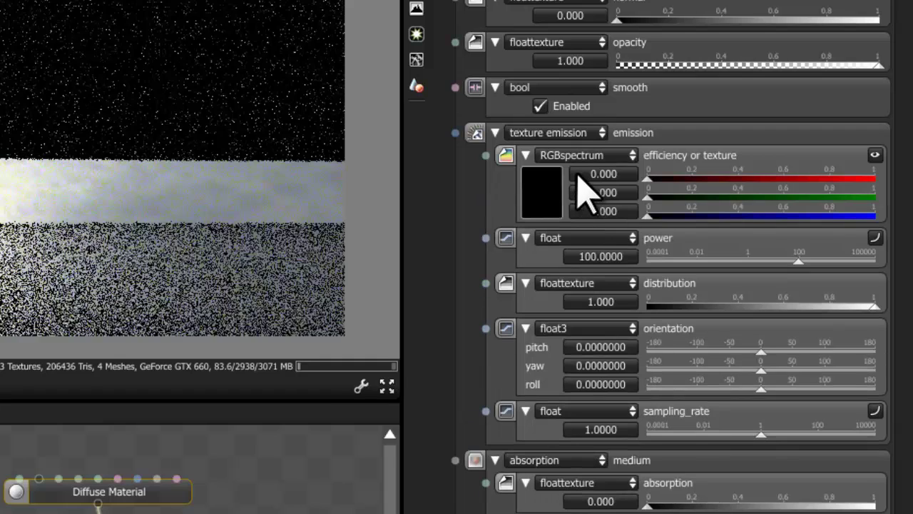
mouse_move(647, 214)
mouse_down()
mouse_move(674, 214)
mouse_move(656, 198)
mouse_up()
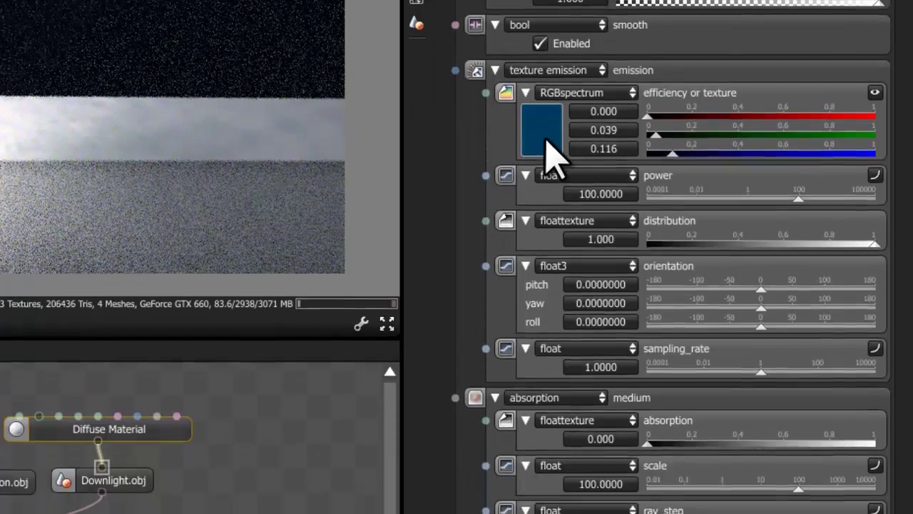
click(546, 142)
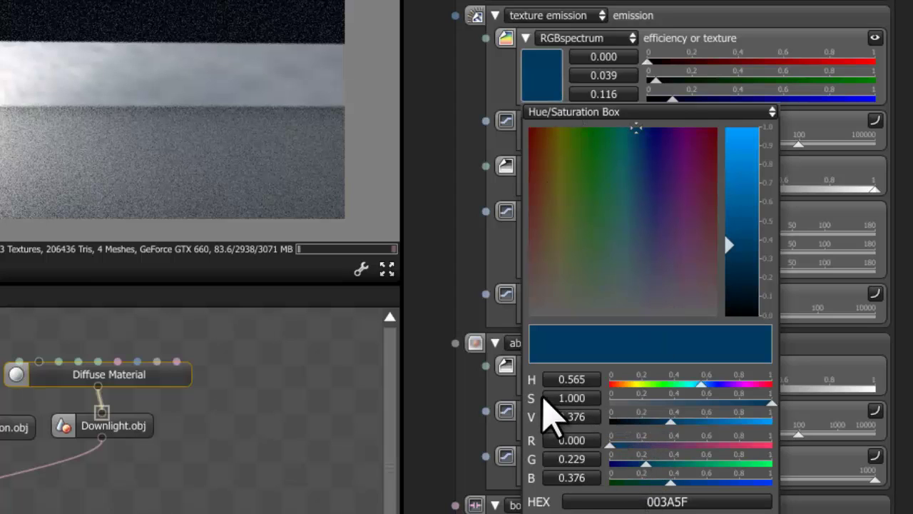
drag(720, 404, 667, 404)
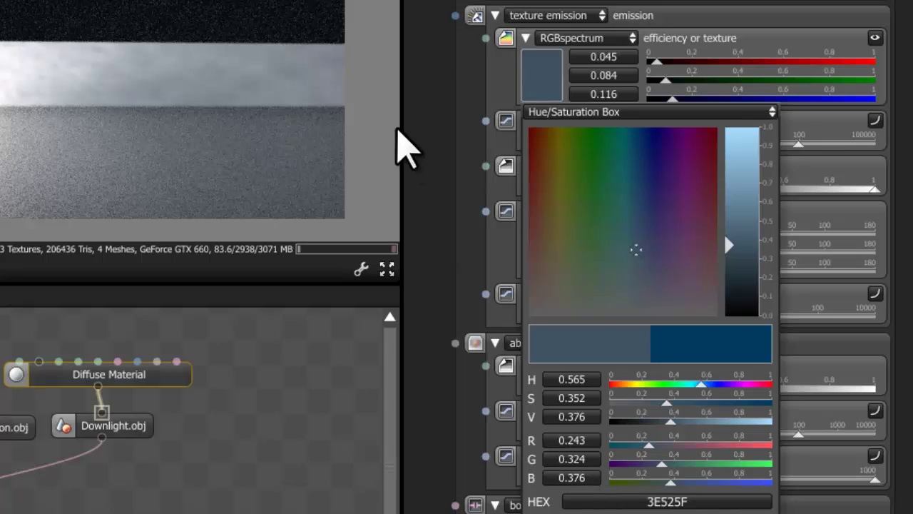
click(444, 77)
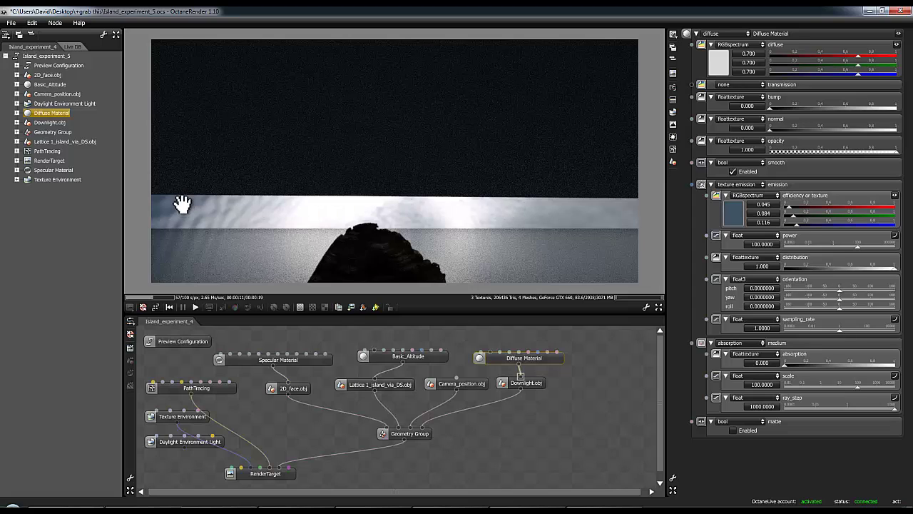
Set the emission colour's green value to 0.069 and raise the emission power to about 6858
click(735, 215)
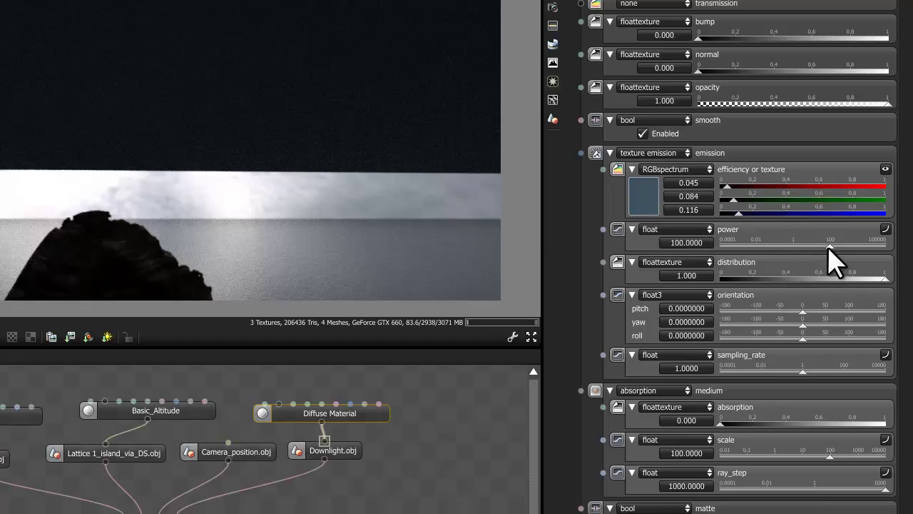
drag(829, 246, 857, 246)
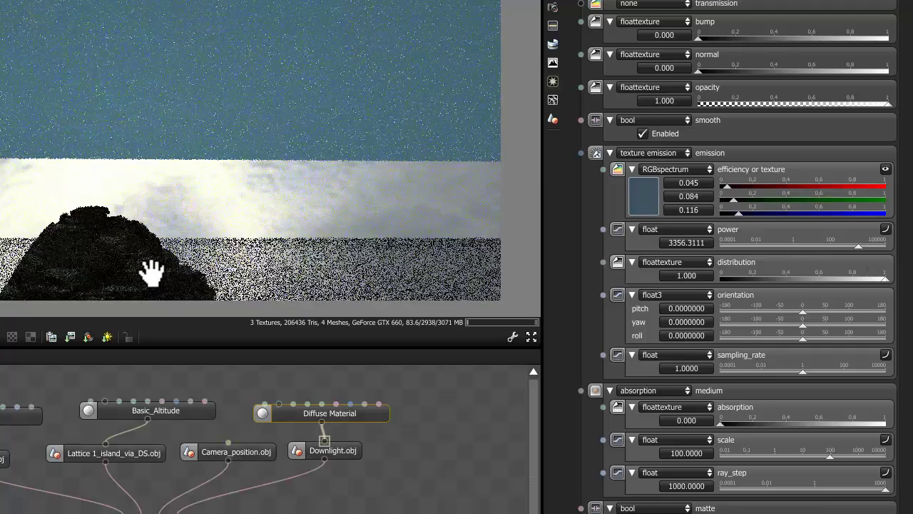
drag(149, 266, 134, 246)
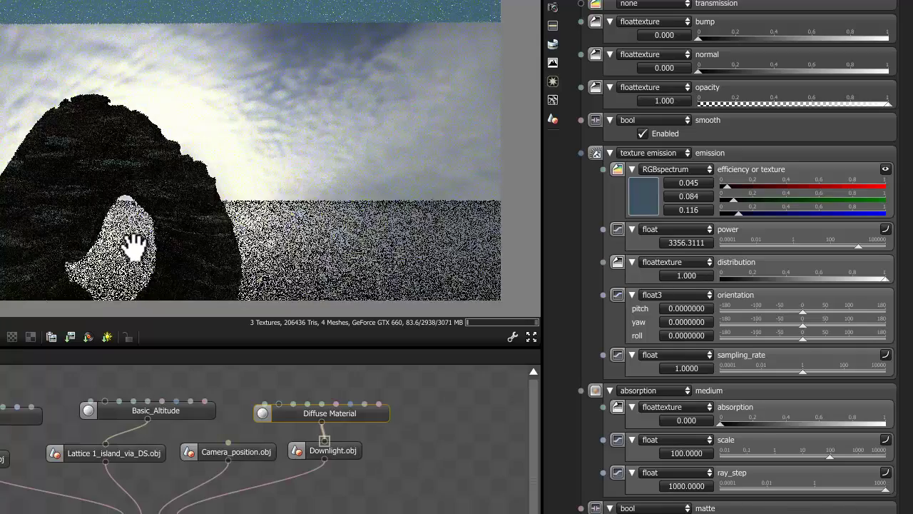
drag(132, 175, 136, 229)
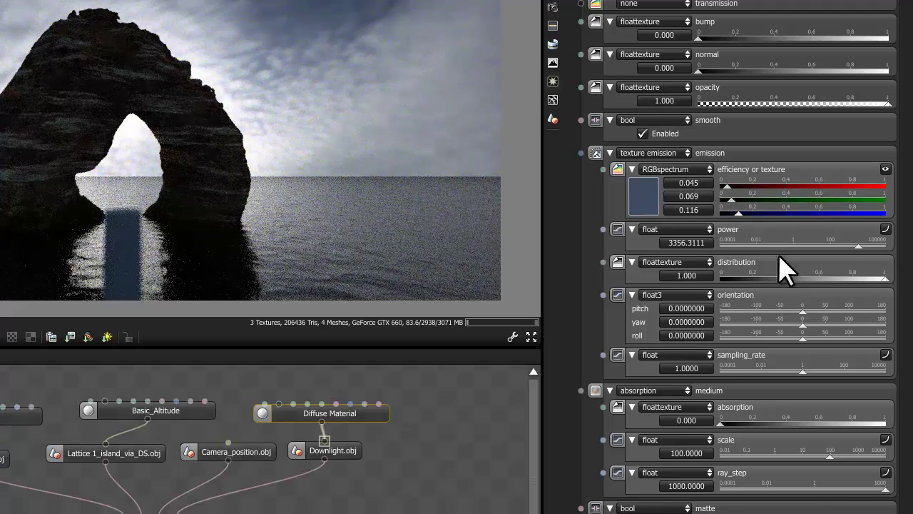
drag(859, 246, 863, 248)
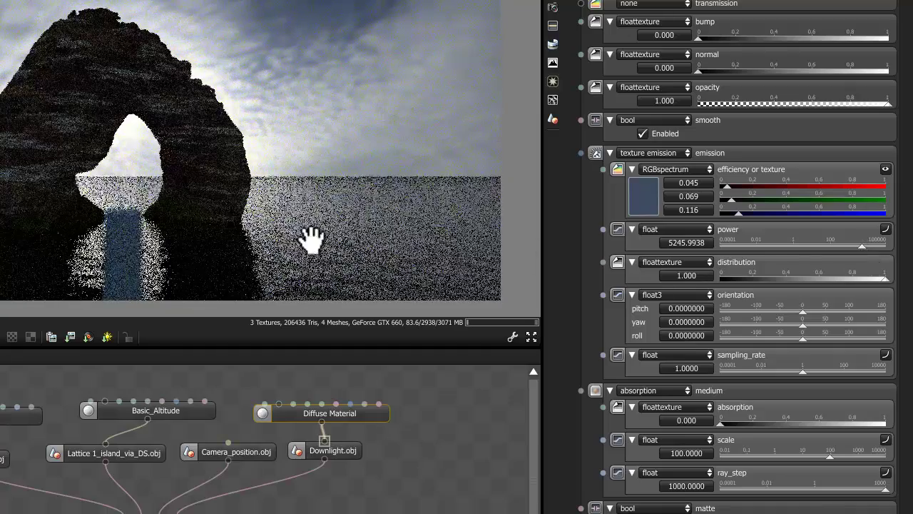
click(864, 244)
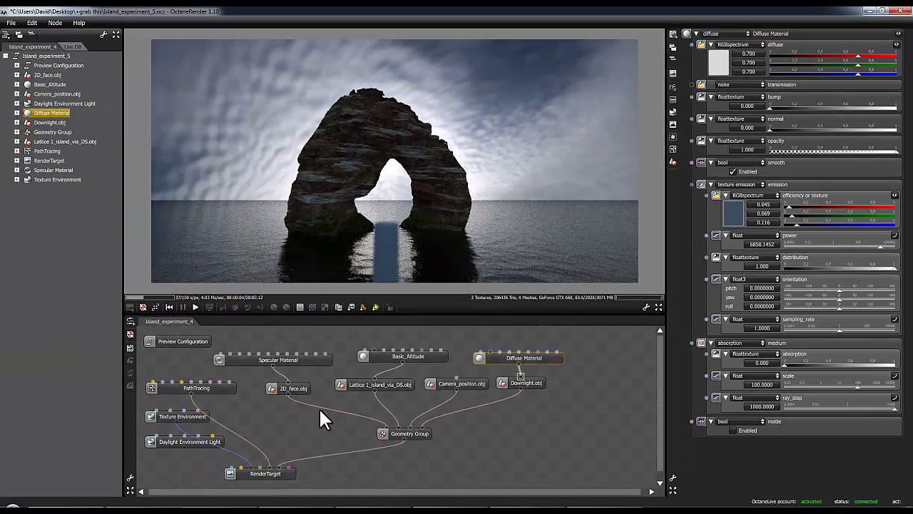
Duplicate the RenderTarget node and place the copy well apart from the original
drag(284, 472, 621, 473)
key(ctrl+c)
key(ctrl+v)
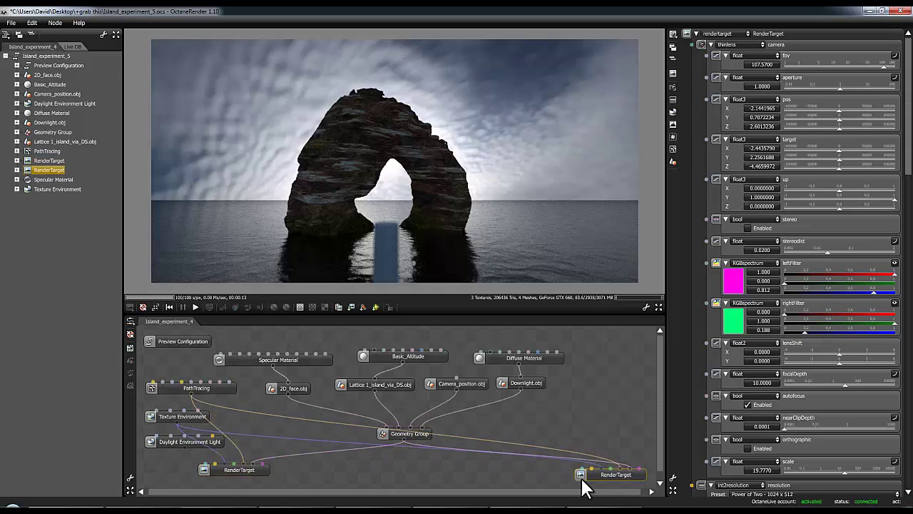
Examine the glowing downlight plane above the arch and sea from several angles through the duplicate render target
drag(400, 206, 434, 167)
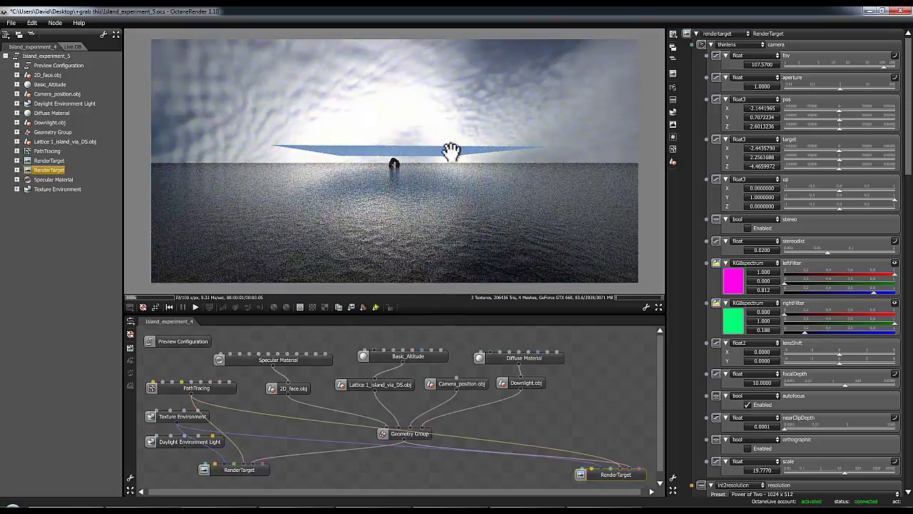
drag(392, 170, 421, 191)
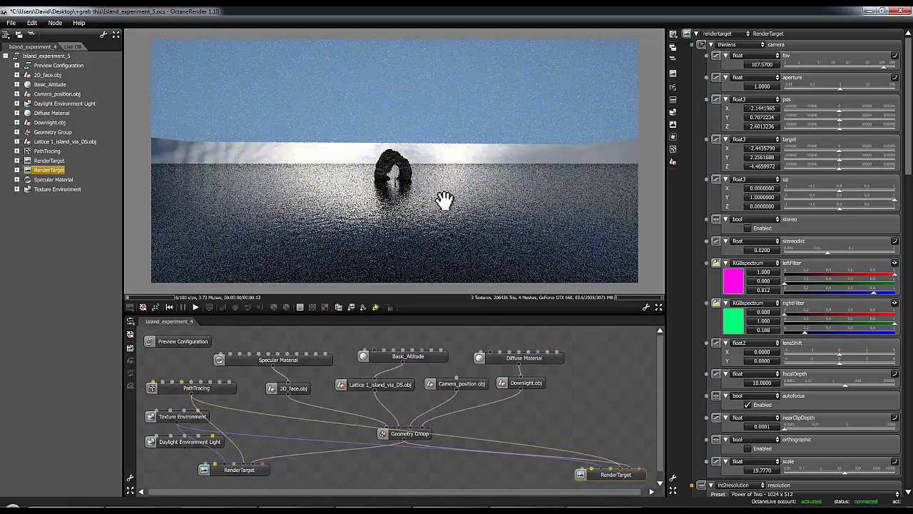
drag(444, 218, 445, 225)
drag(421, 165, 406, 187)
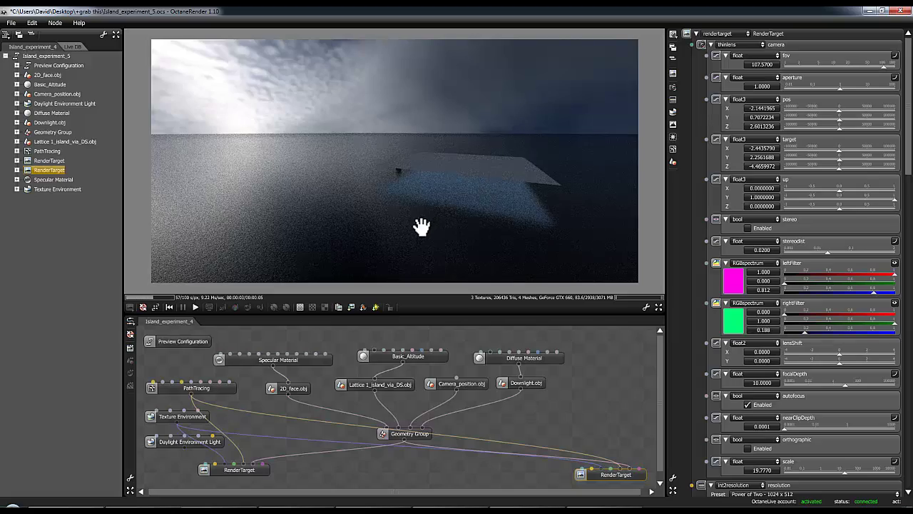
drag(421, 227, 399, 210)
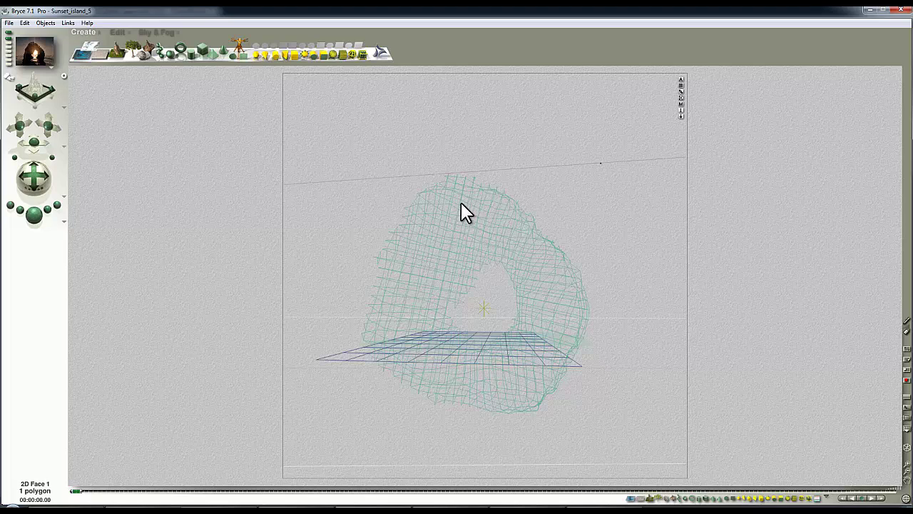
Switch to Bryce and delete the downlight's 2D face and two other flat planes from the Sunset_island_5 scene
key(Delete)
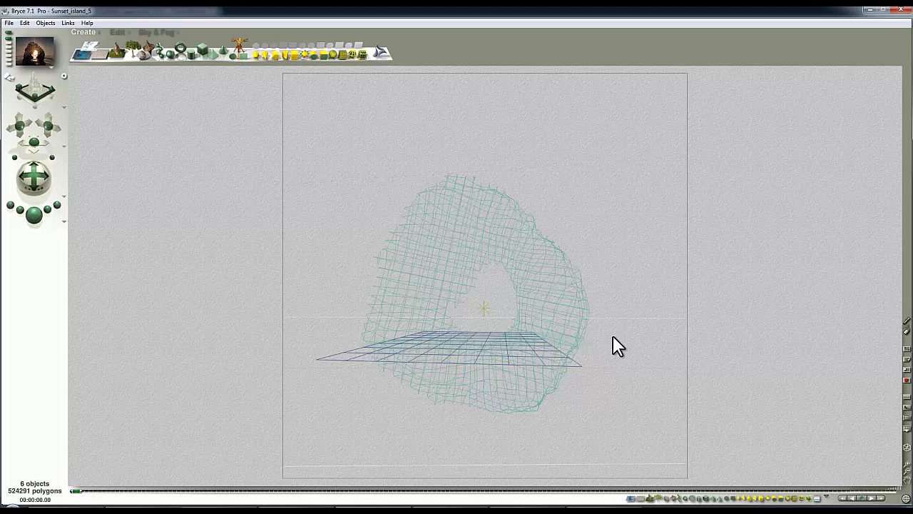
click(631, 269)
key(Delete)
click(631, 269)
key(Delete)
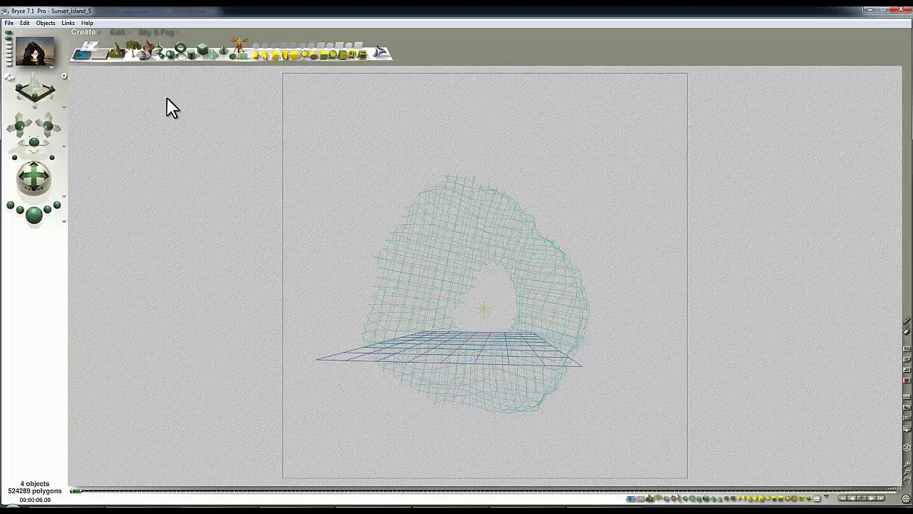
Create a sphere, enlarge it and move it far behind the arch in the top view
click(169, 54)
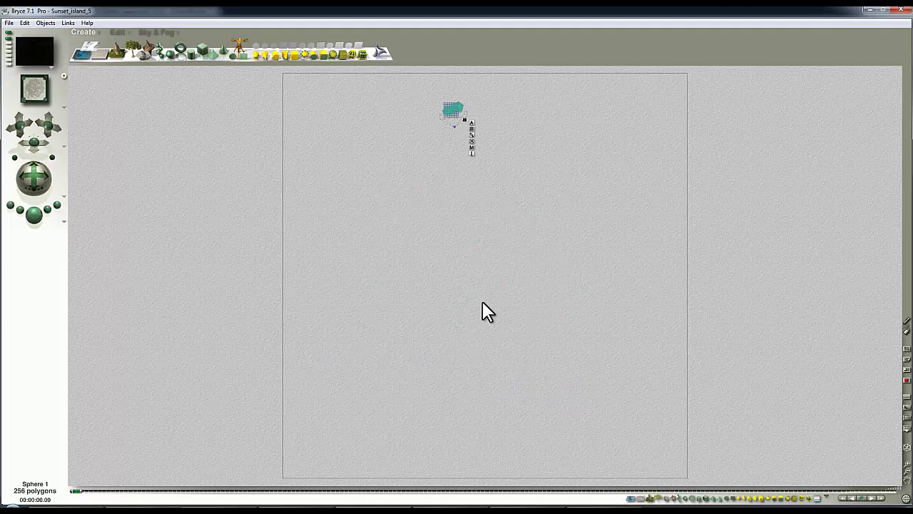
click(117, 32)
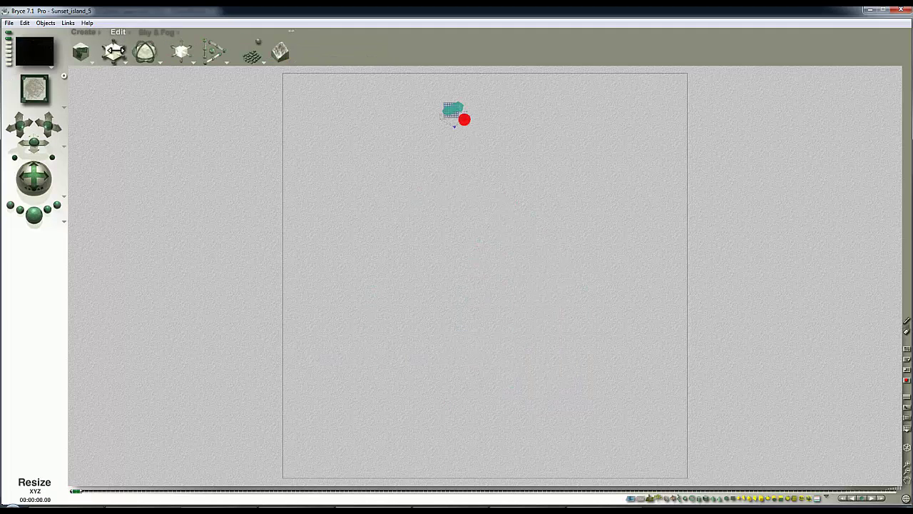
drag(464, 119, 492, 397)
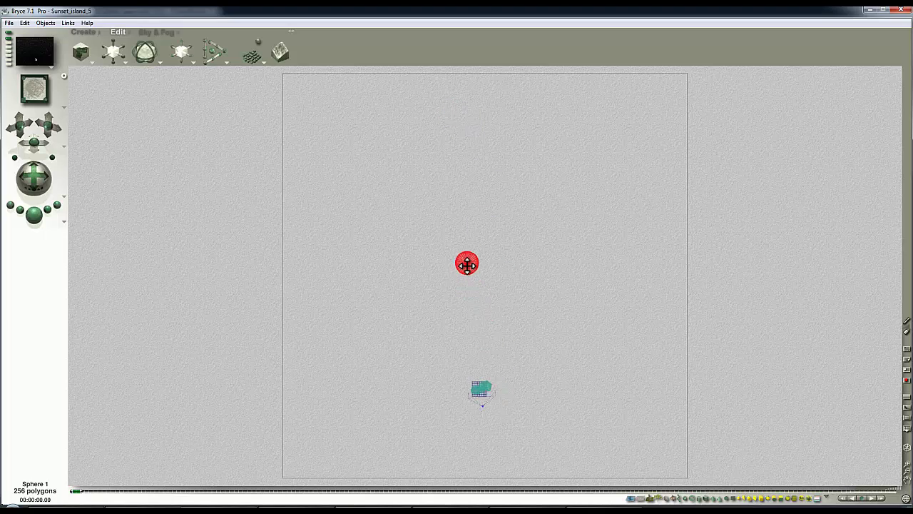
Centre the sphere in the arch's opening as seen by the camera and make it slightly smaller
key(1)
drag(487, 316, 488, 309)
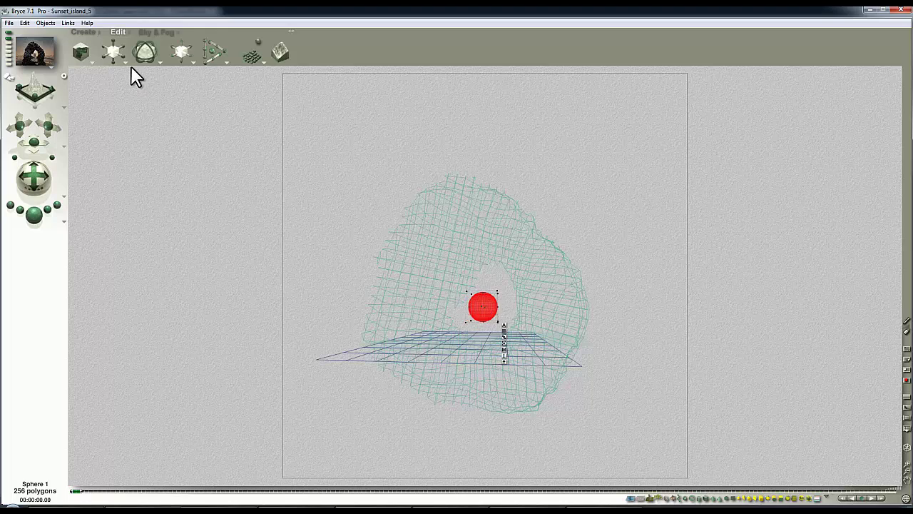
drag(120, 56, 107, 56)
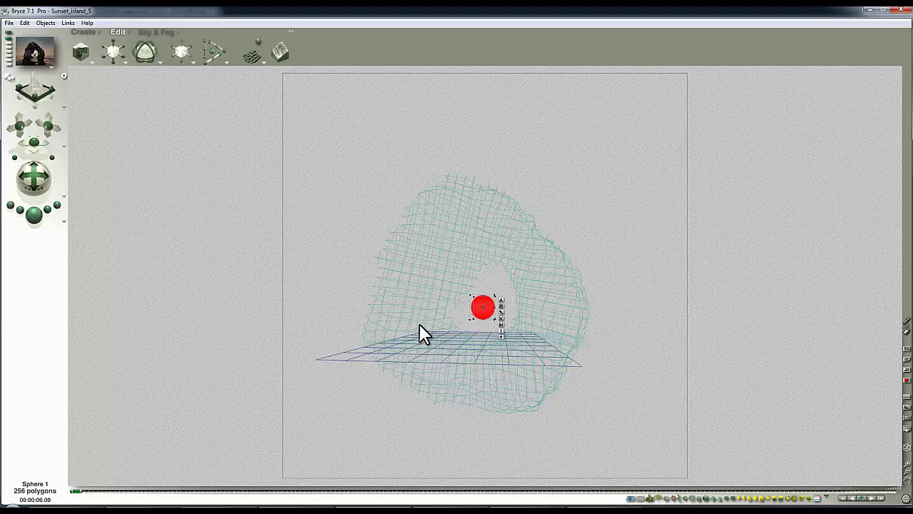
key(2)
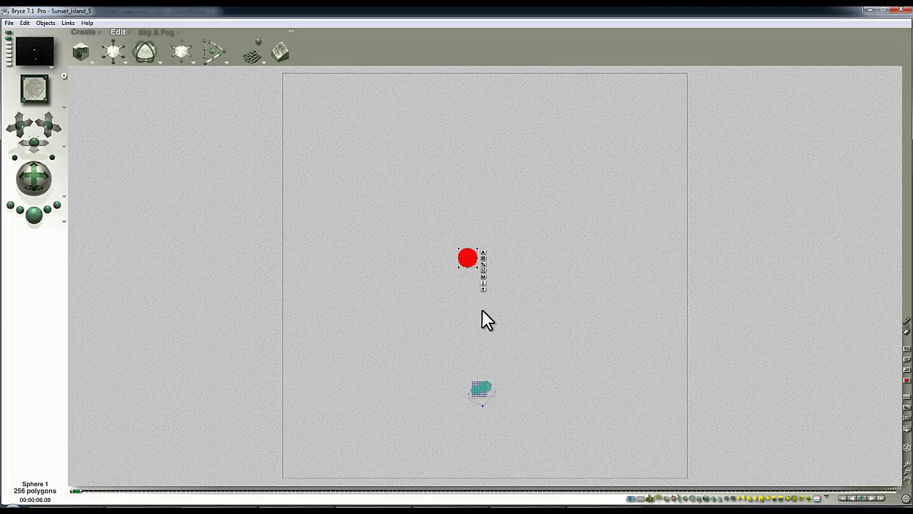
key(1)
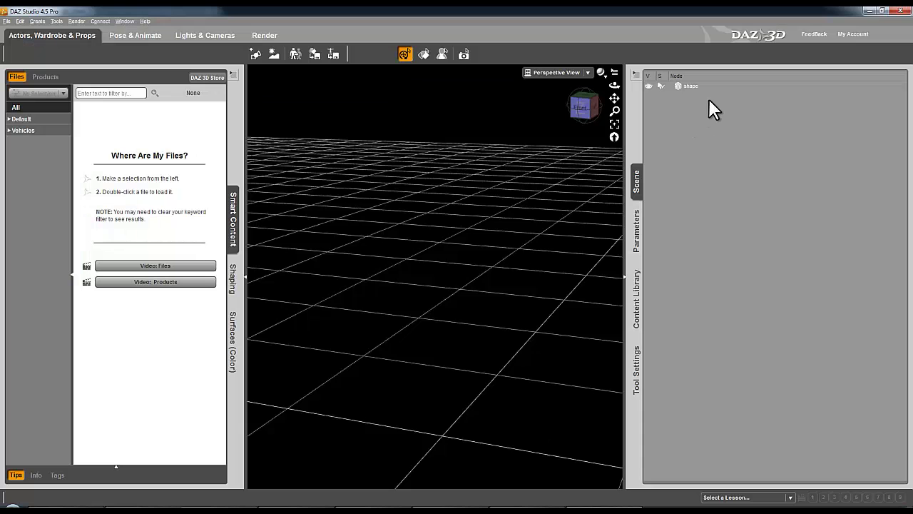
click(694, 87)
key(Delete)
key(ctrl+z)
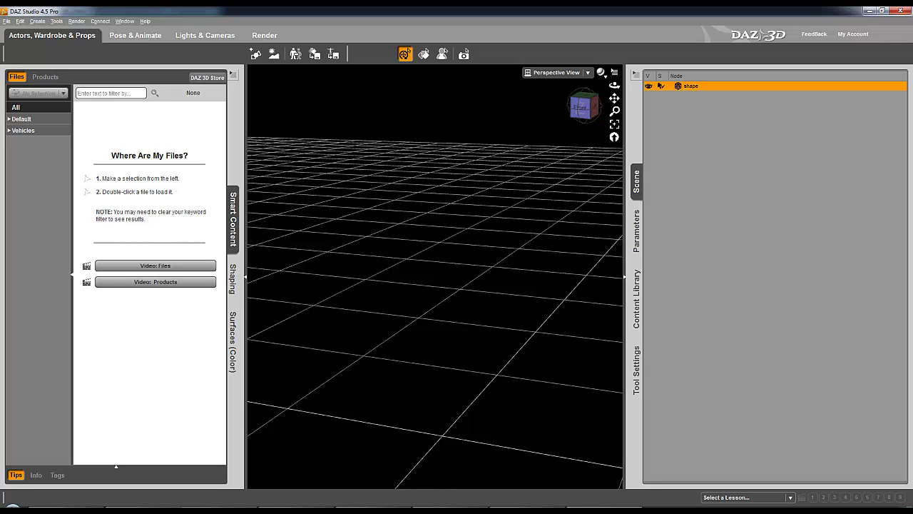
click(301, 464)
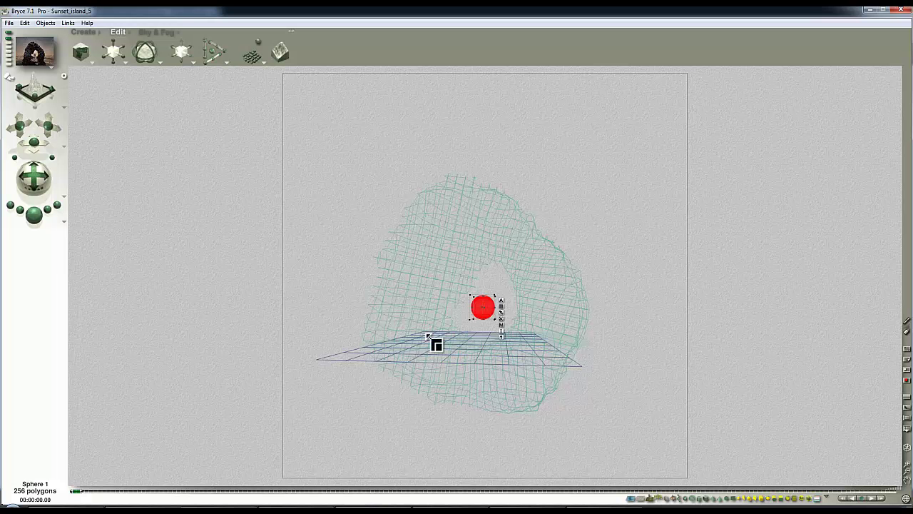
Switch to DAZ Studio and export the scene's shapes as a Wavefront OBJ, overwriting Downlight.obj
click(84, 32)
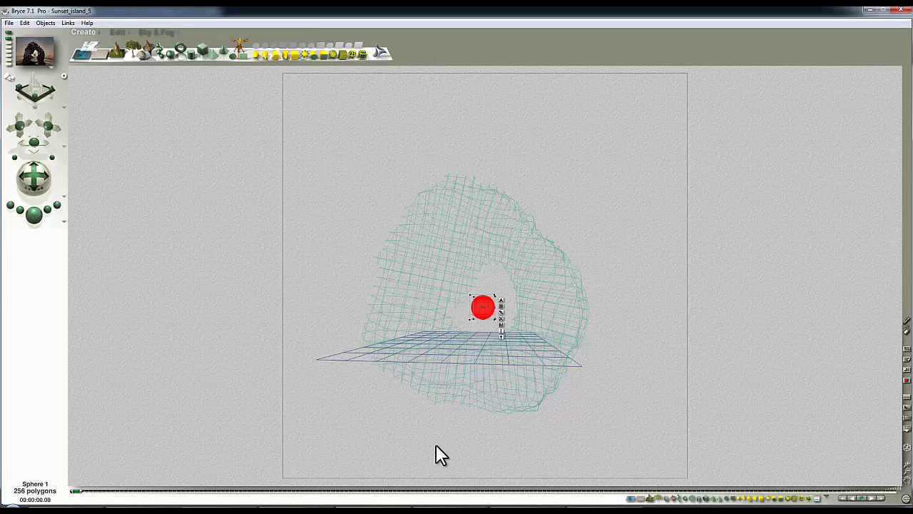
key(alt+Tab)
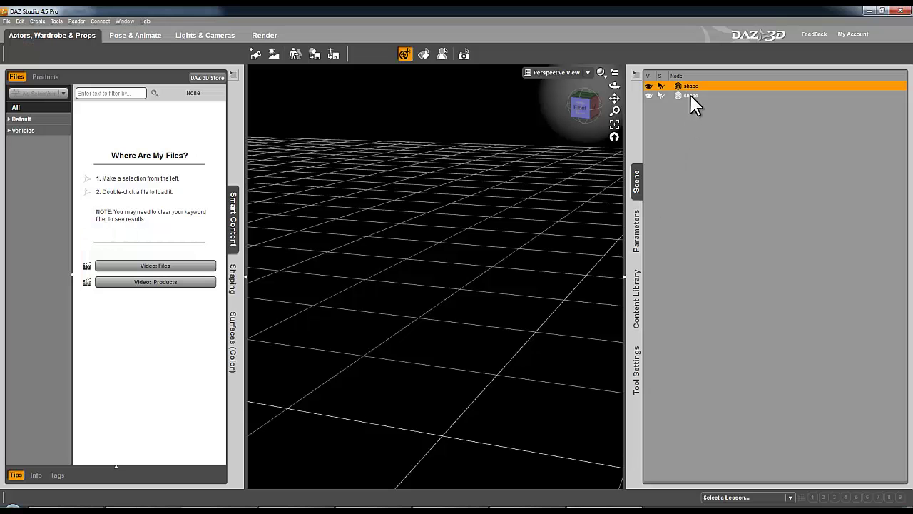
click(8, 21)
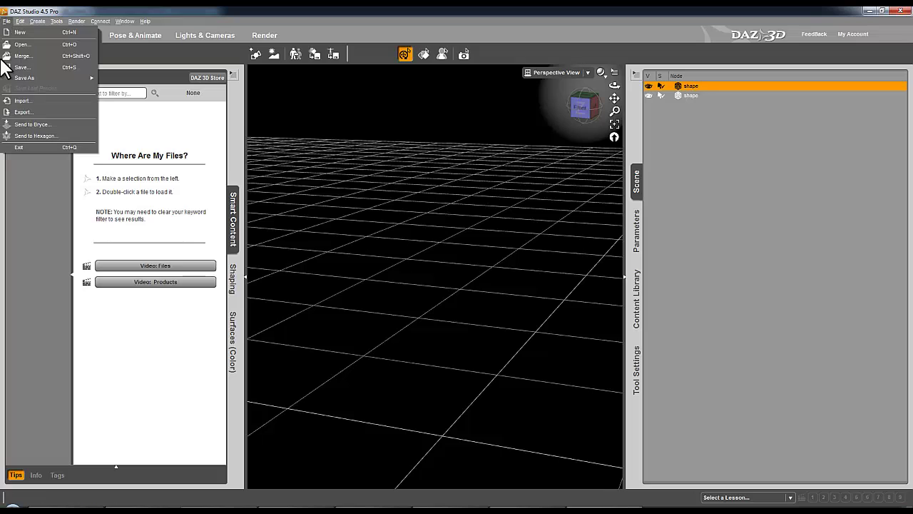
click(30, 112)
click(264, 154)
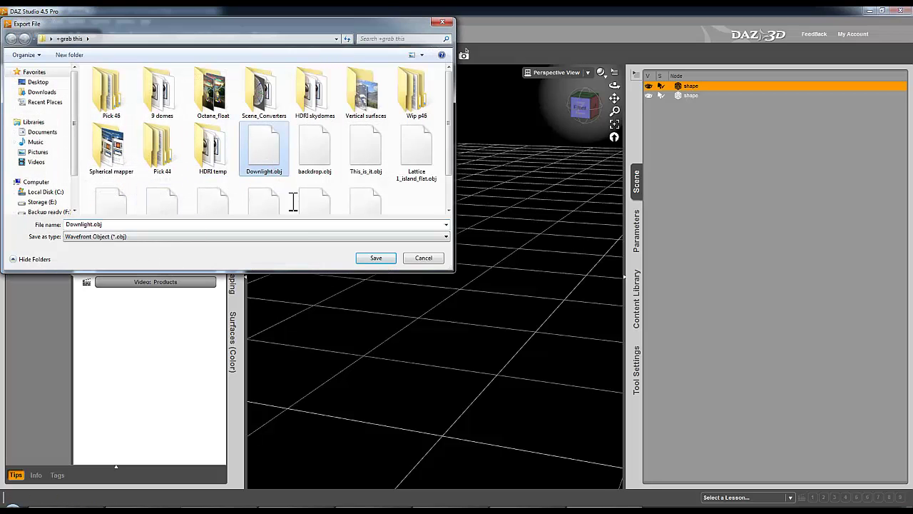
click(379, 259)
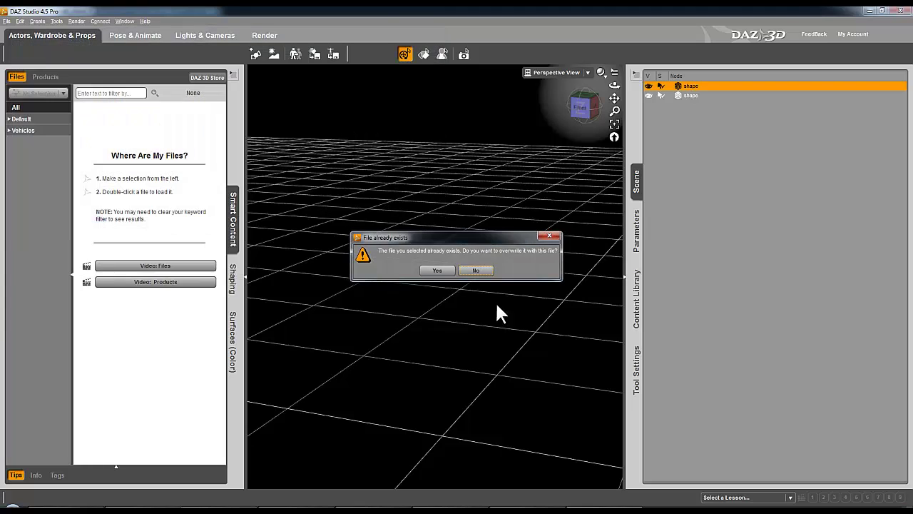
click(437, 270)
click(483, 295)
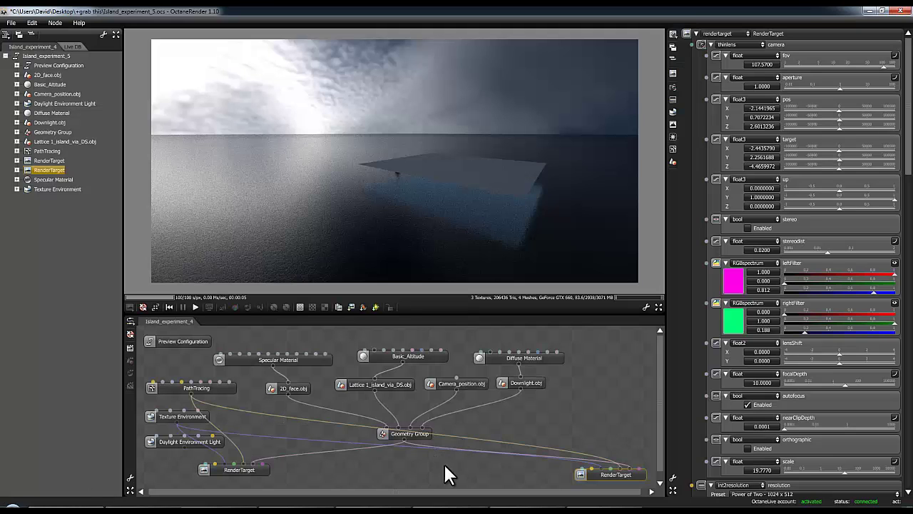
Switch to OctaneRender and import Downlight.obj as an additional mesh node
scroll(651, 405, down, 1)
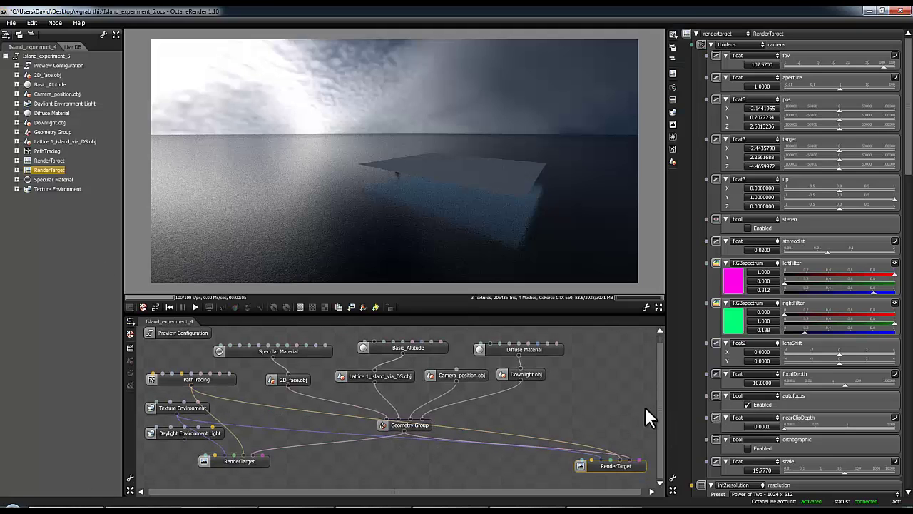
click(55, 22)
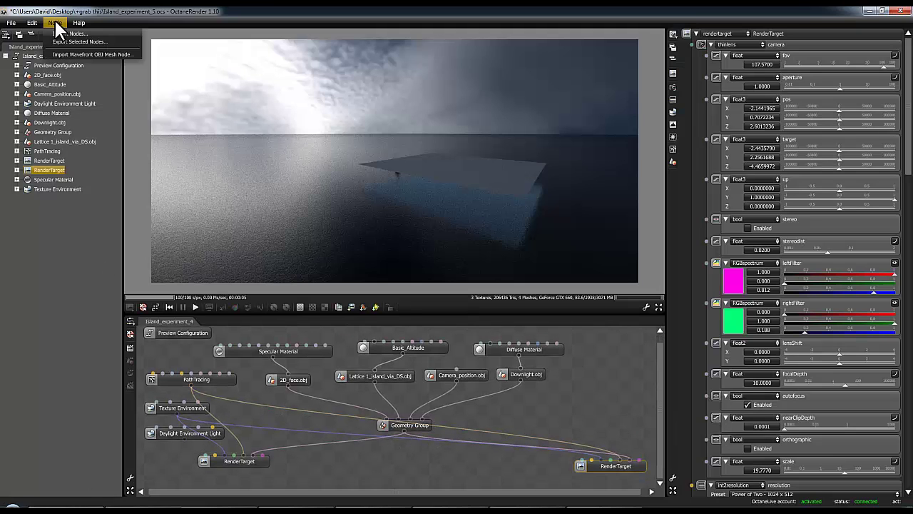
click(76, 54)
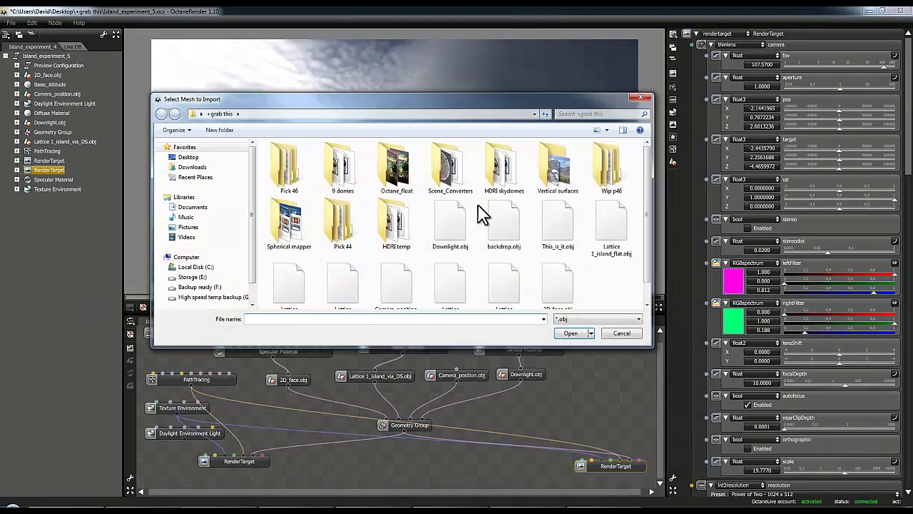
click(453, 225)
click(571, 333)
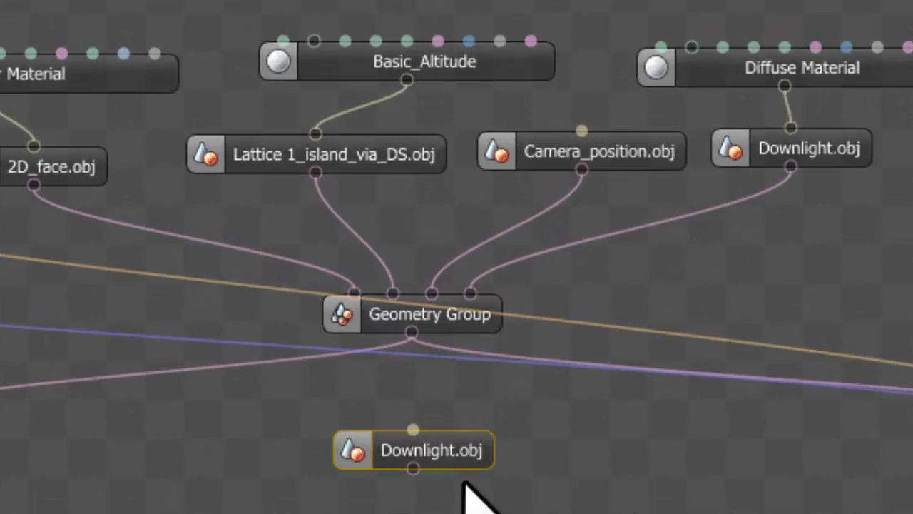
Place the new Downlight.obj node beside the existing one and link it to the Diffuse Material and the Geometry Group's last input
drag(469, 462, 746, 320)
drag(689, 320, 858, 159)
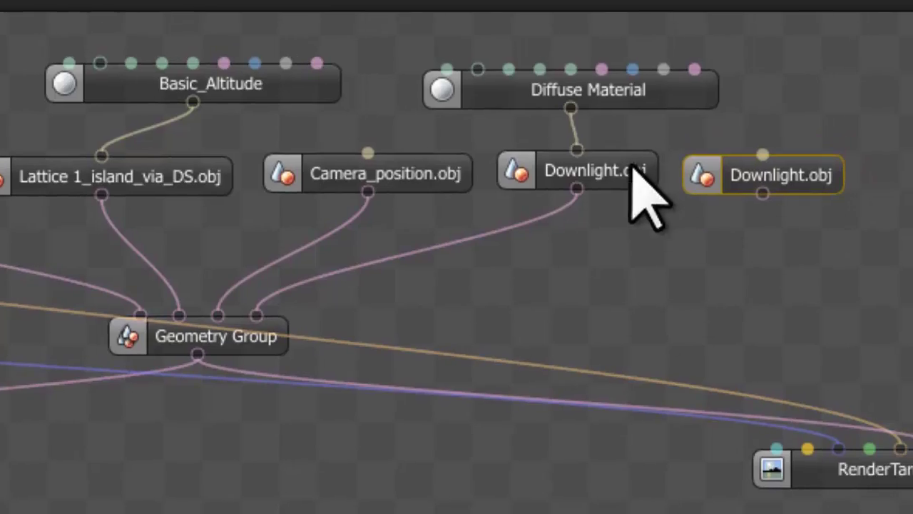
mouse_move(570, 109)
mouse_down()
mouse_move(645, 139)
mouse_move(765, 154)
mouse_up()
drag(762, 193, 255, 315)
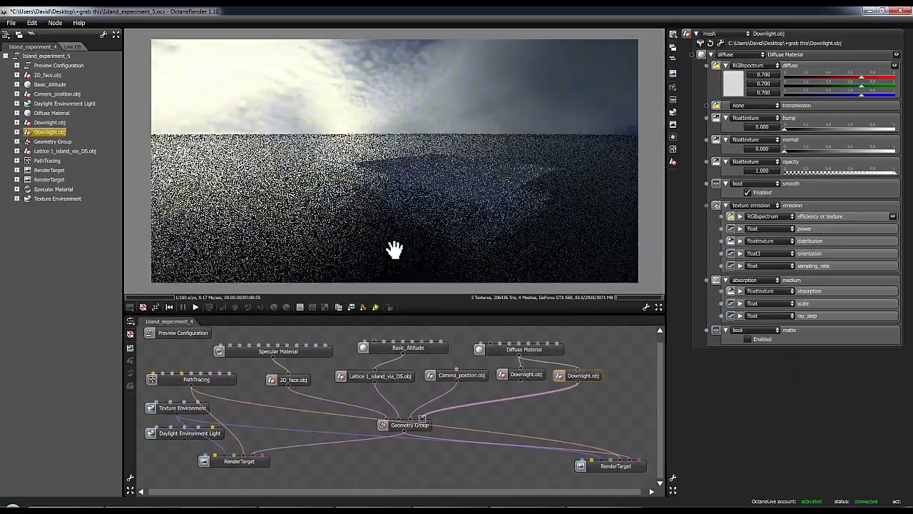
Check the render around the downlight plane and delete the newly imported Downlight.obj node
drag(357, 229, 406, 253)
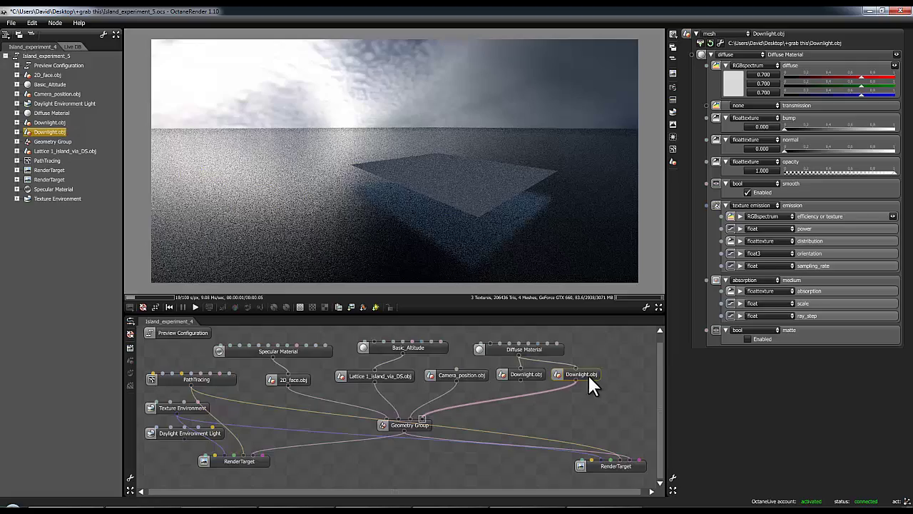
key(Delete)
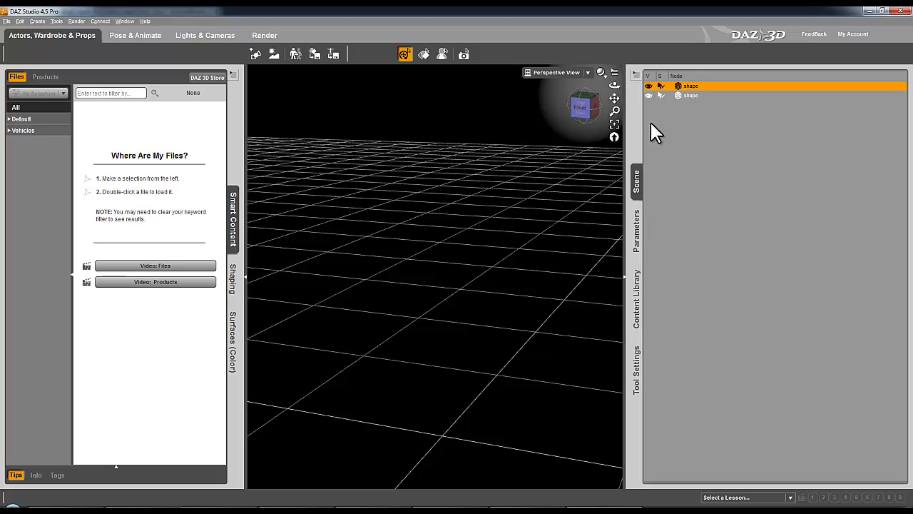
Switch to DAZ Studio and delete both shape nodes from the scene
click(682, 95)
click(687, 85)
click(687, 94)
click(692, 86)
click(688, 93)
key(Delete)
click(685, 85)
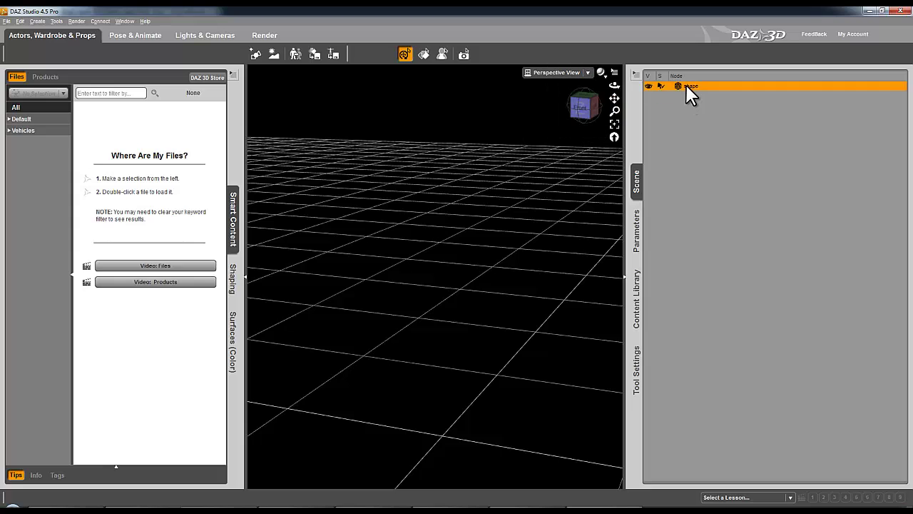
key(Delete)
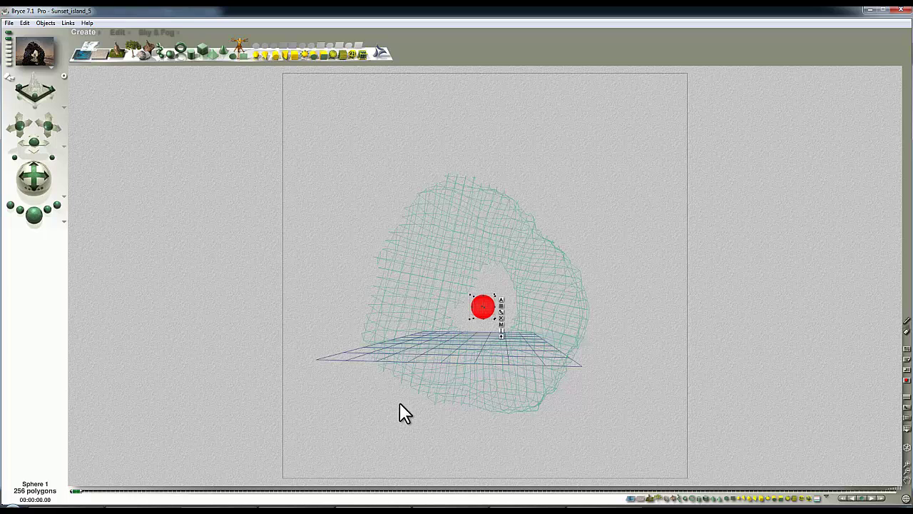
Switch to Bryce and undo the sphere's creation and the earlier deletion of the three flat planes
key(KP_Multiply)
key(KP_Multiply)
key(Delete)
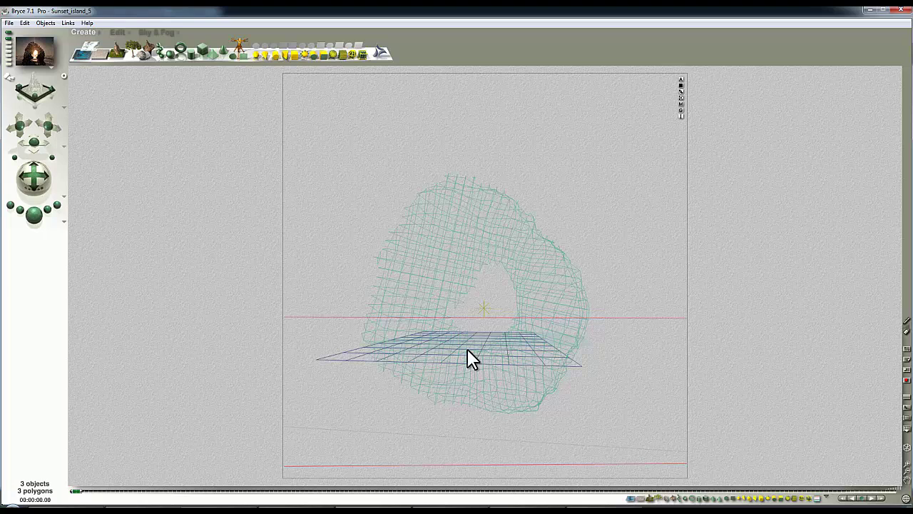
Delete the 2D Face 1_gradient_filter and 2D Face 2_sunburst_filter planes, keeping the overhead downlight plane
key(2)
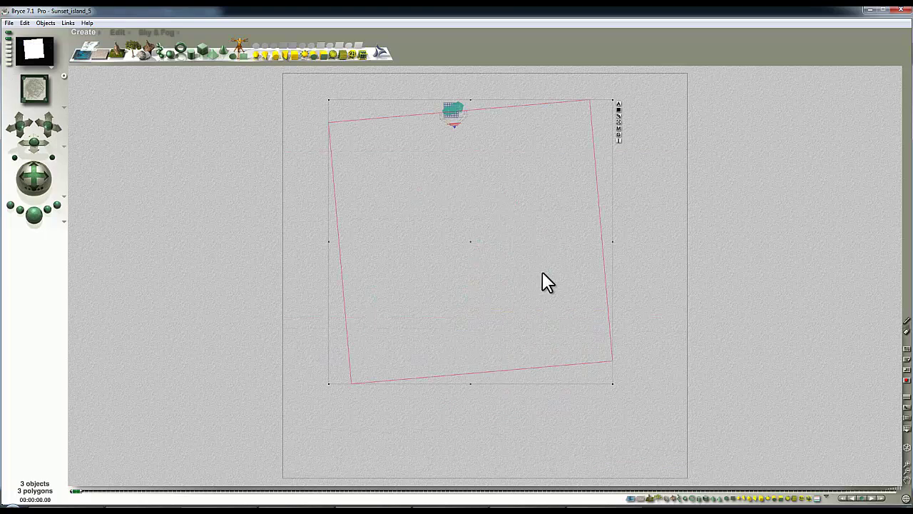
key(1)
right_click(600, 335)
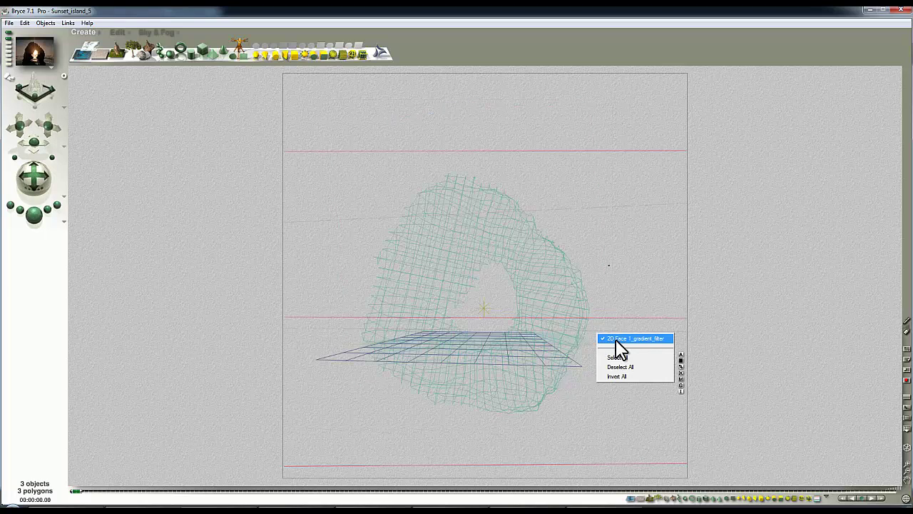
click(616, 340)
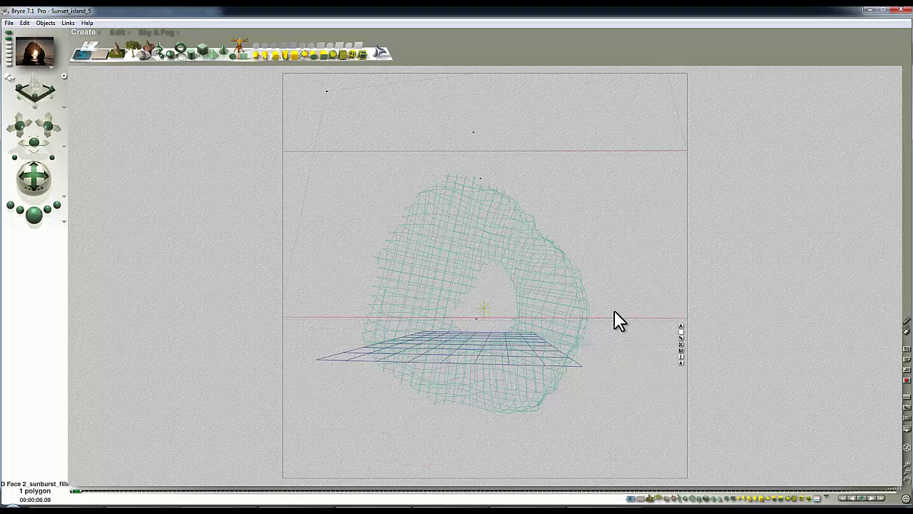
Create a sphere in the top view and enlarge it until it spans more than the arch
key(2)
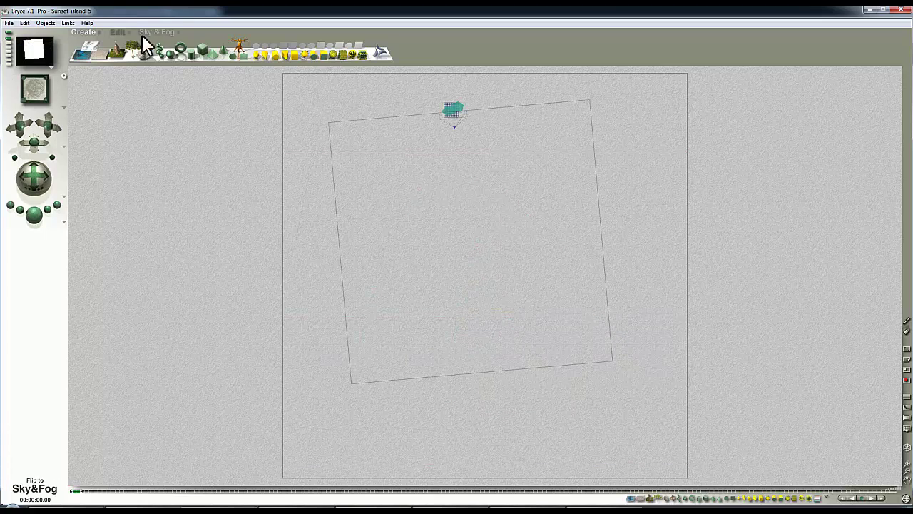
click(182, 54)
click(117, 32)
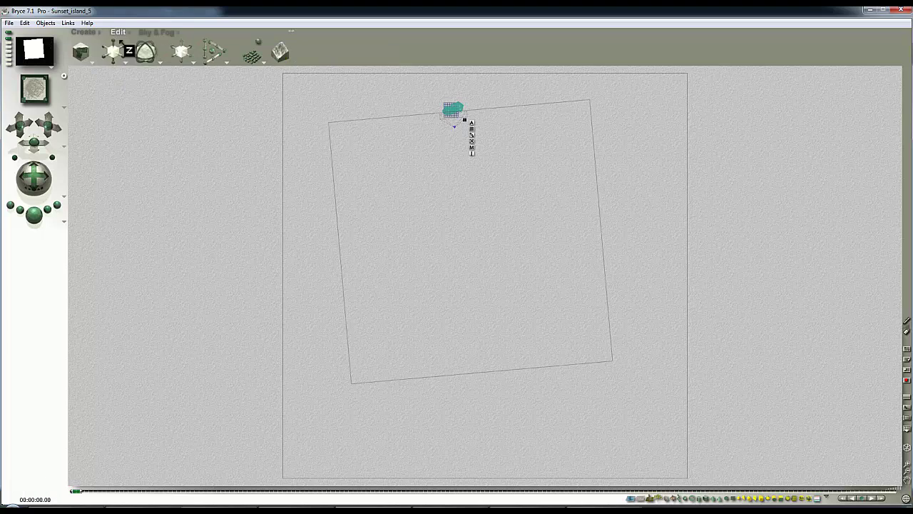
drag(464, 120, 465, 221)
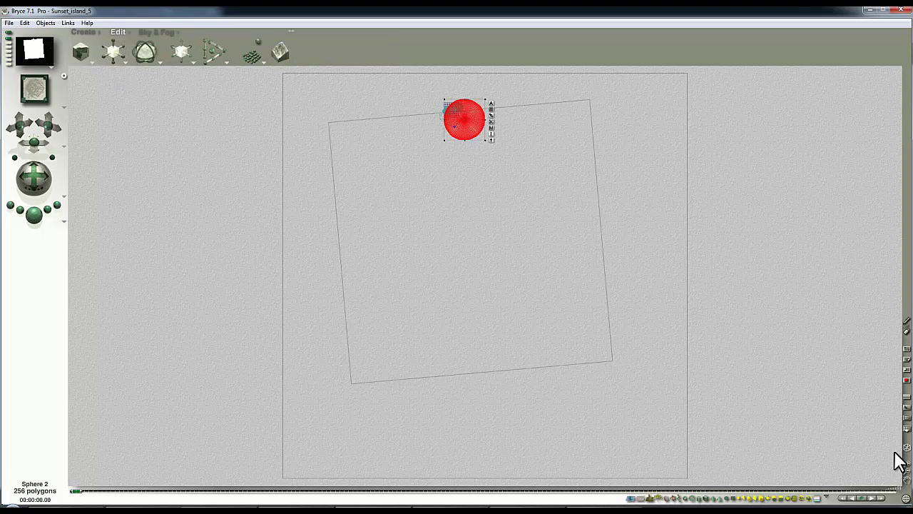
Move the sphere far behind the arch and raise it slightly within the arch's opening as seen by the camera
drag(907, 480, 910, 511)
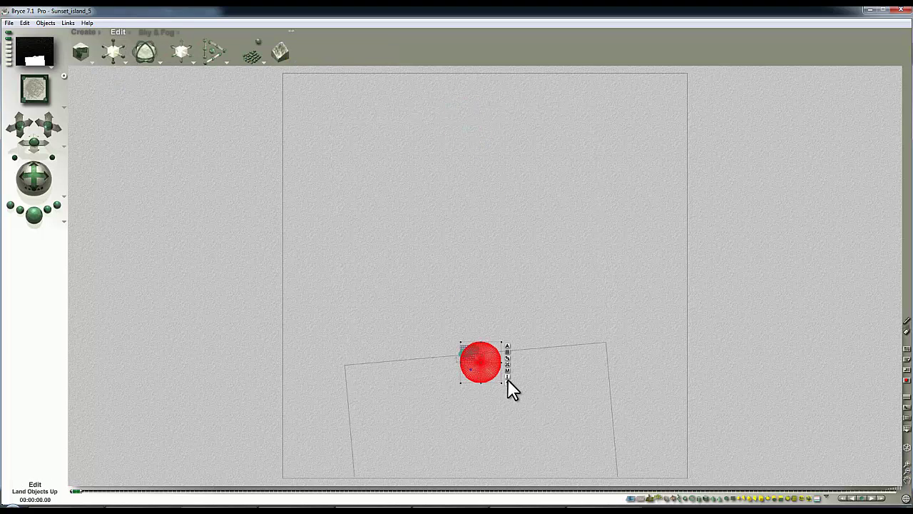
drag(488, 364, 439, 77)
key(1)
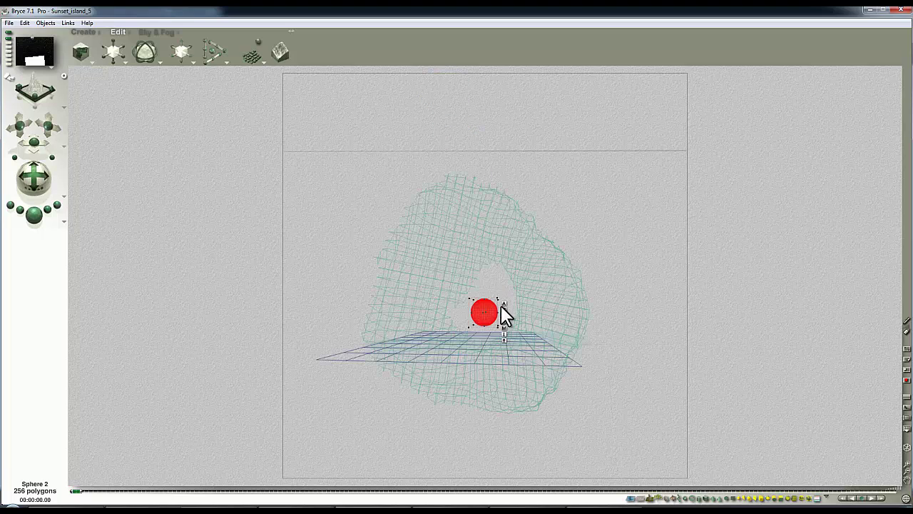
drag(488, 321, 488, 313)
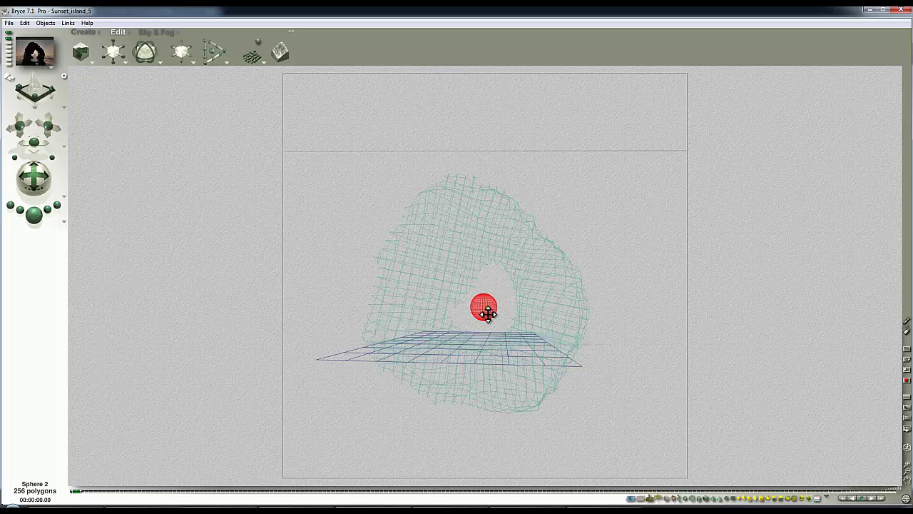
Add the overhead downlight plane to the sphere selection and send both objects to DAZ Studio
ctrl+click(605, 142)
click(614, 141)
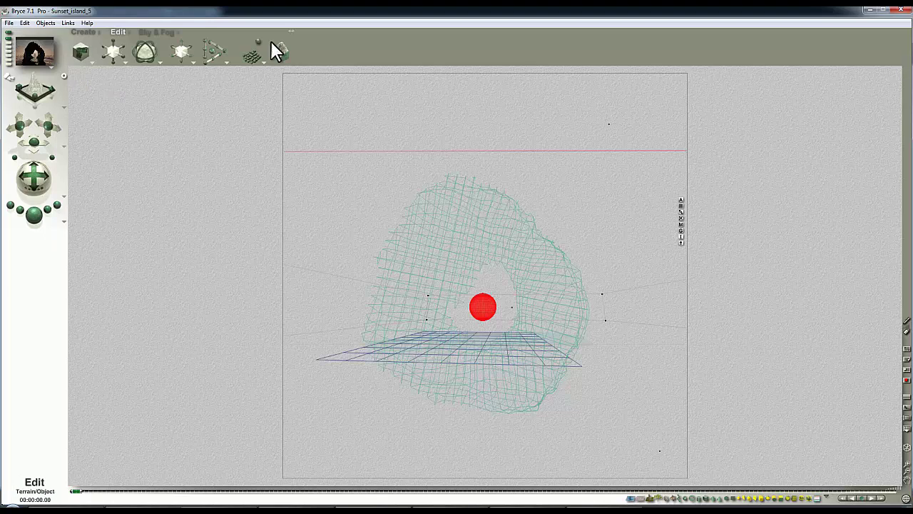
click(101, 30)
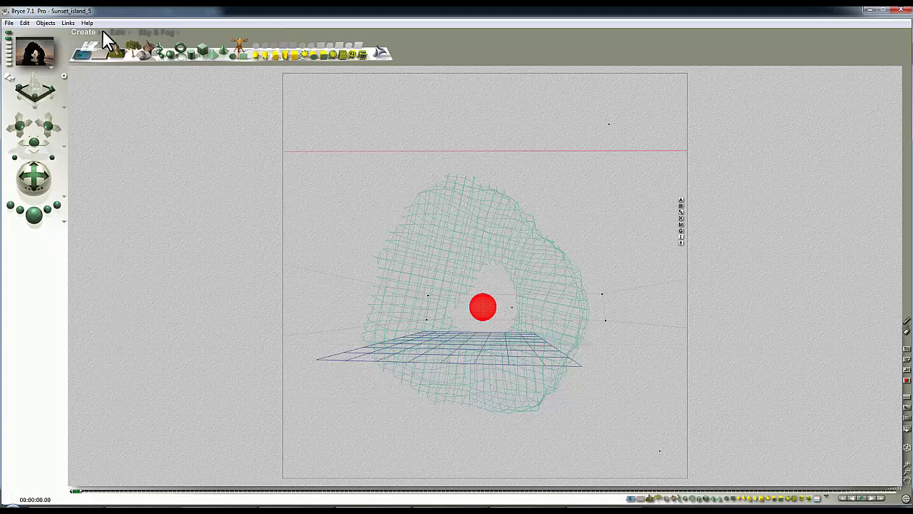
click(382, 55)
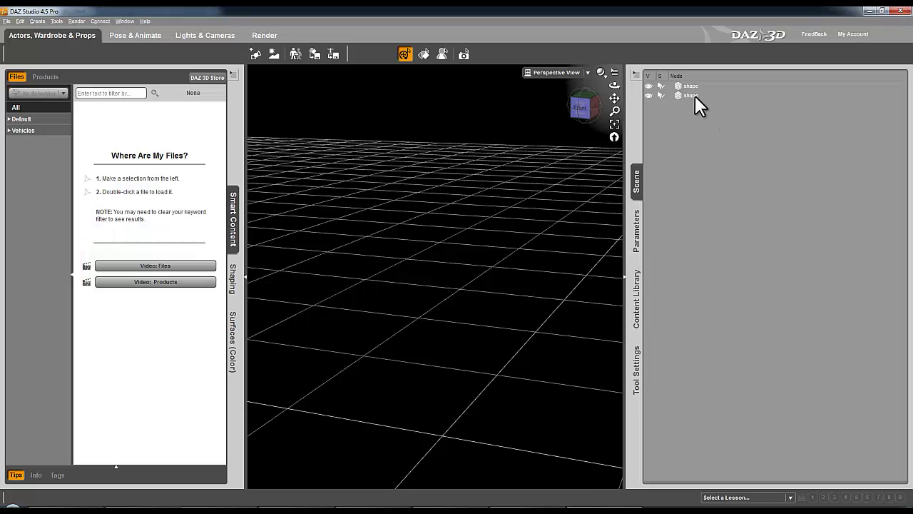
Export the two shapes over Downlight.obj as a Wavefront OBJ with the Bryce (1 unit = 8ft) preset
click(8, 21)
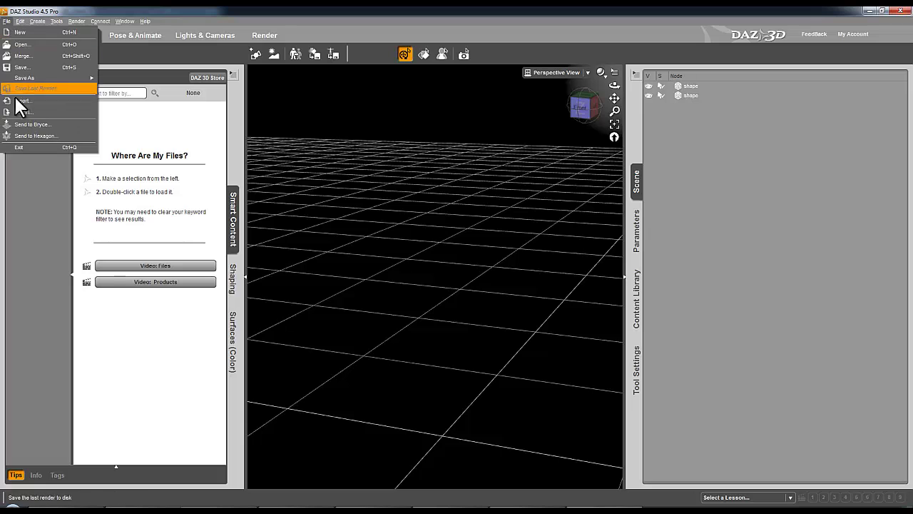
click(21, 112)
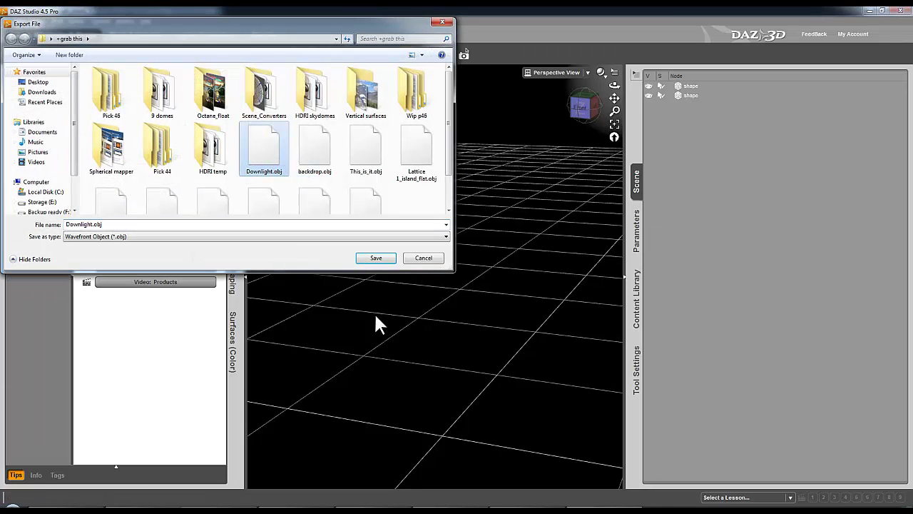
click(376, 258)
click(434, 271)
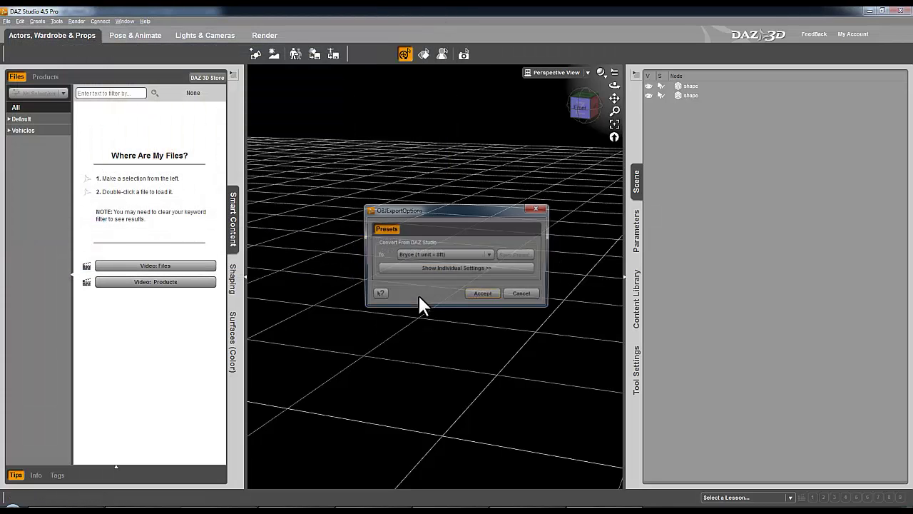
click(491, 294)
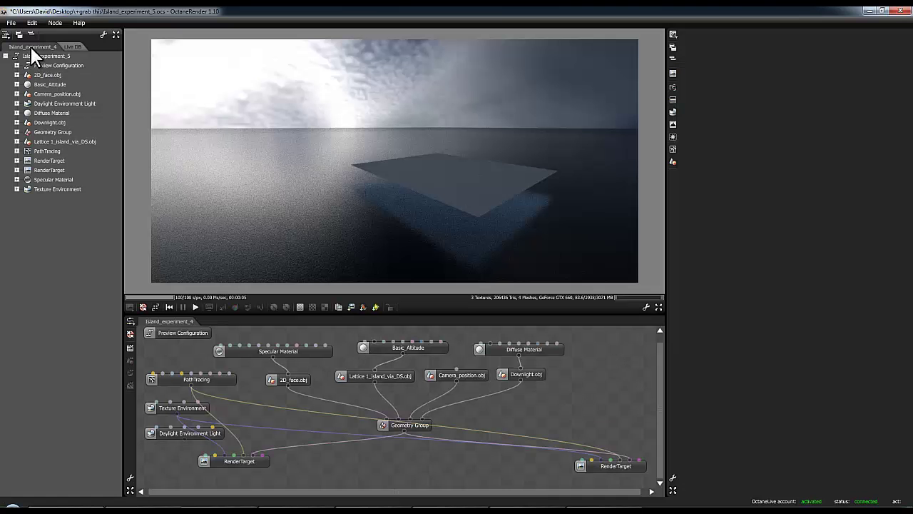
Switch to OctaneRender and import the re-exported Downlight.obj as a second downlight mesh node
click(54, 22)
click(70, 51)
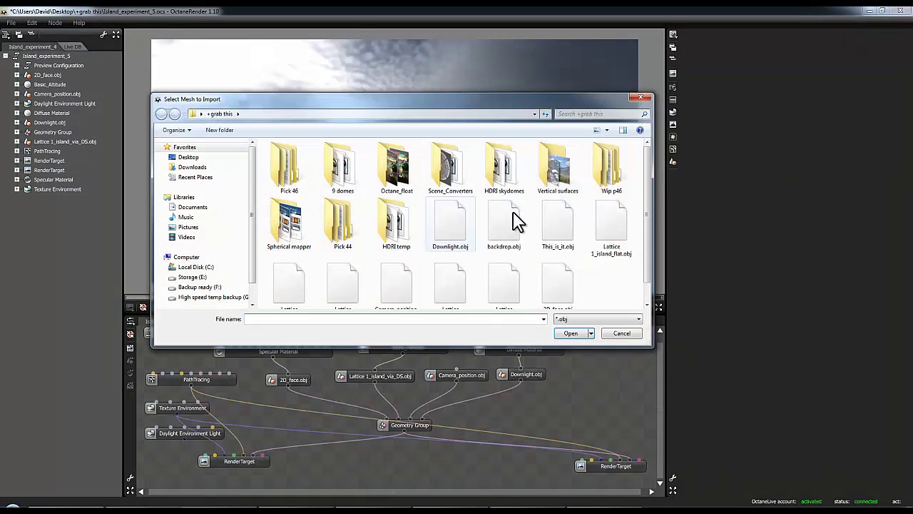
click(456, 236)
click(570, 333)
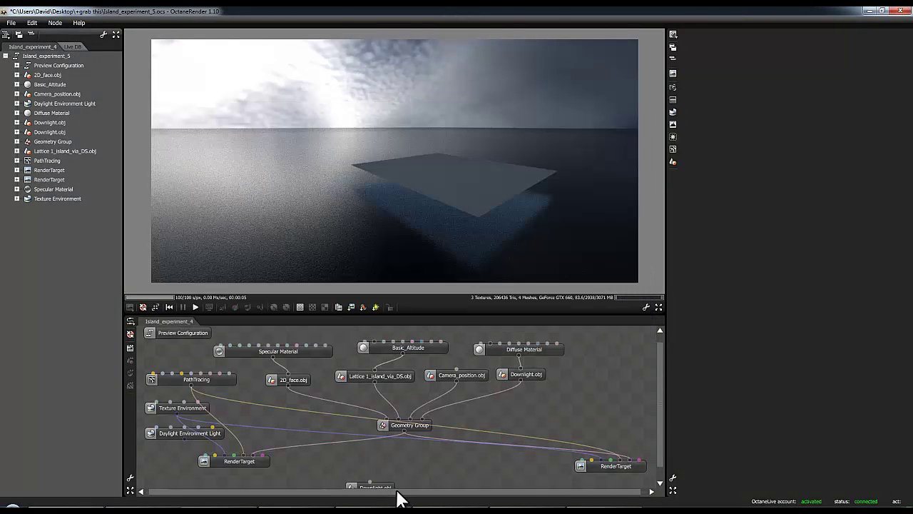
Place the second Downlight.obj beside the first, connect it to the Geometry Group in place of the first, and inspect the scene
click(425, 466)
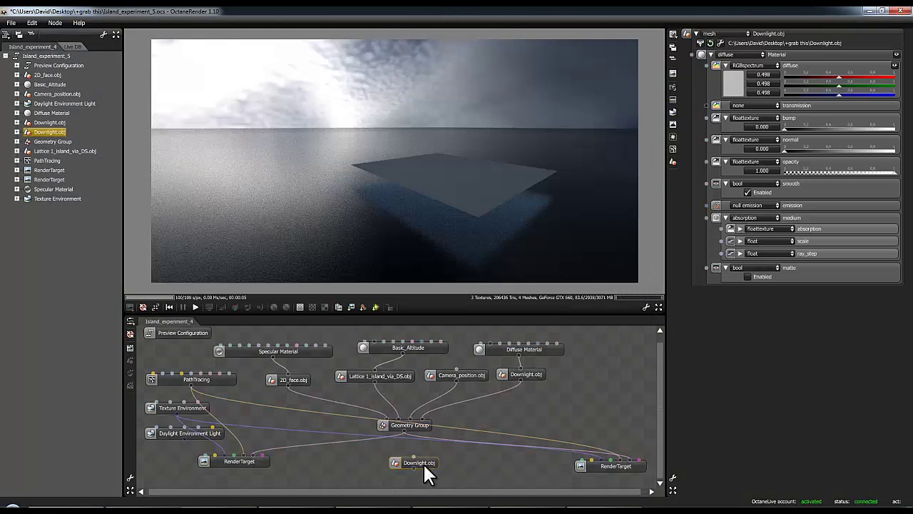
drag(423, 463, 575, 375)
drag(445, 433, 421, 416)
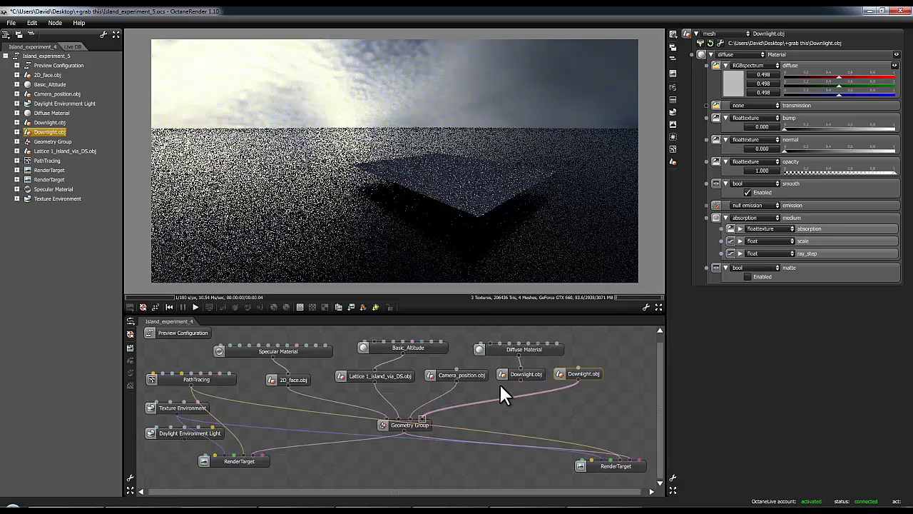
drag(483, 192, 402, 207)
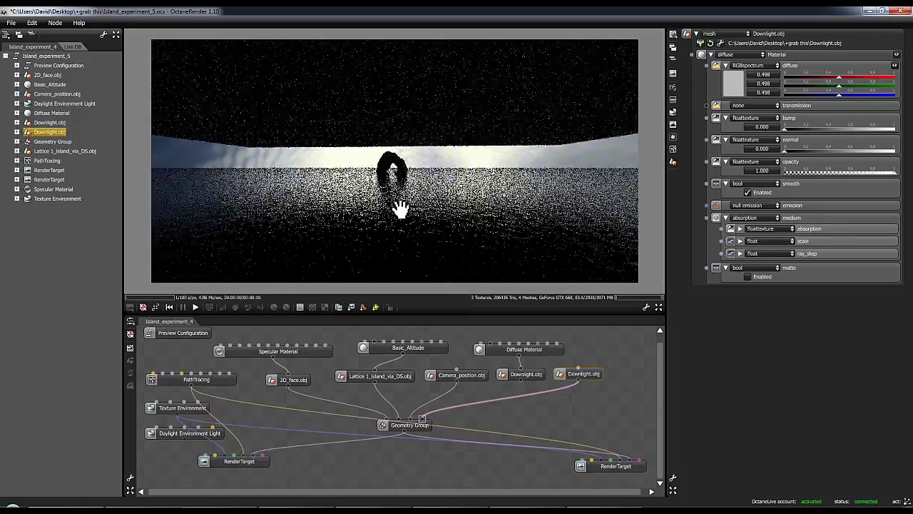
scroll(403, 207, up, 8)
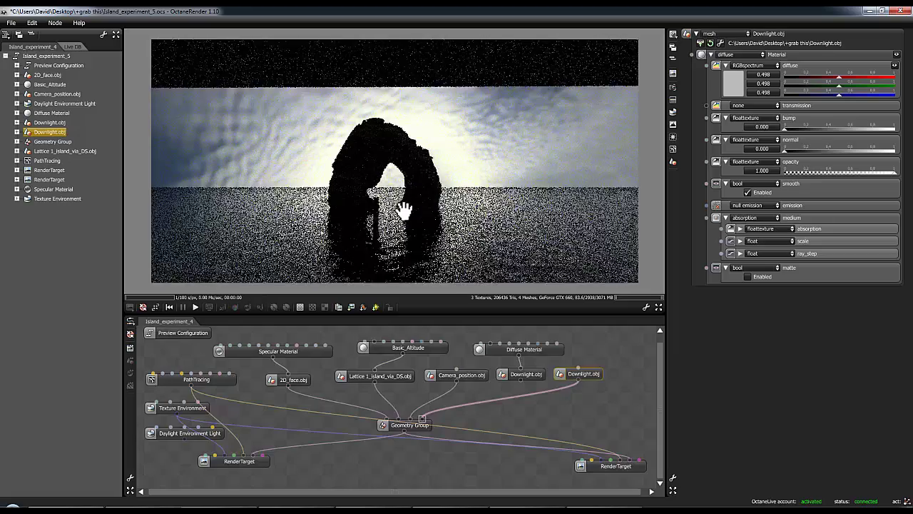
drag(404, 211, 434, 250)
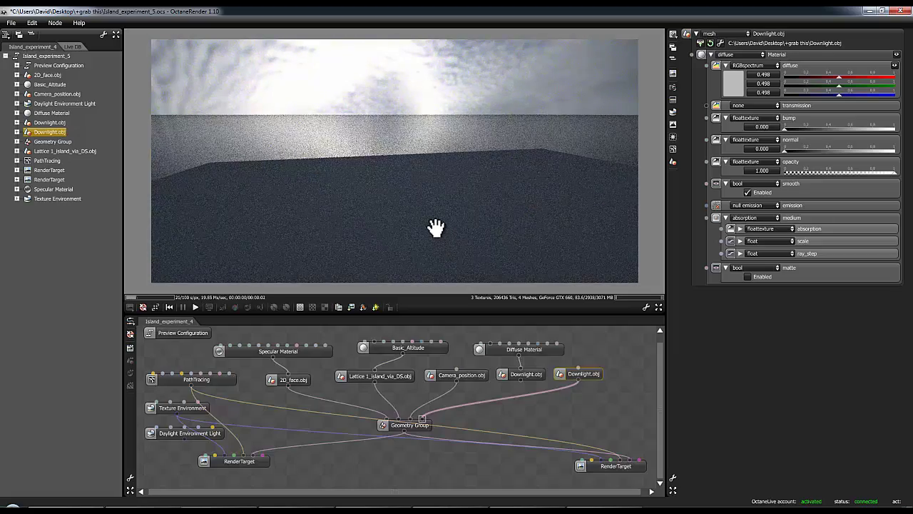
Delete the second Downlight.obj node and reconnect the original Downlight.obj to the Geometry Group
drag(588, 371, 592, 389)
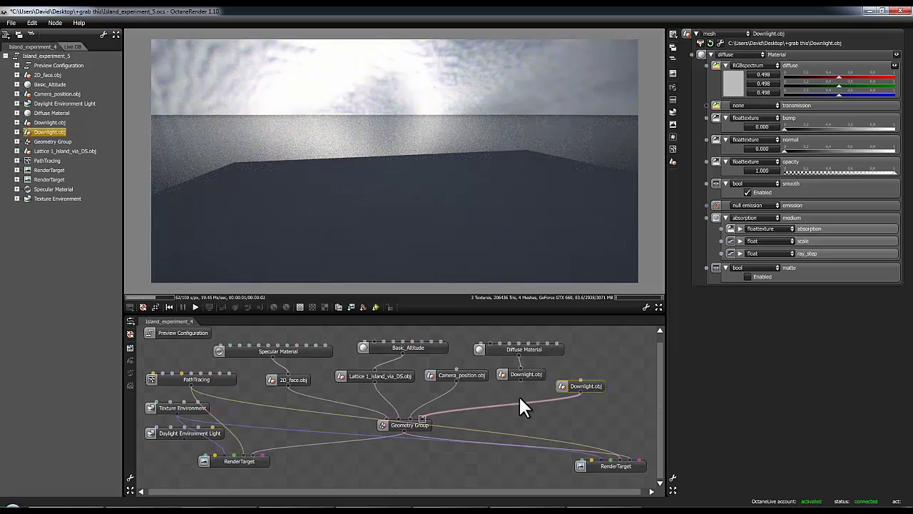
key(Delete)
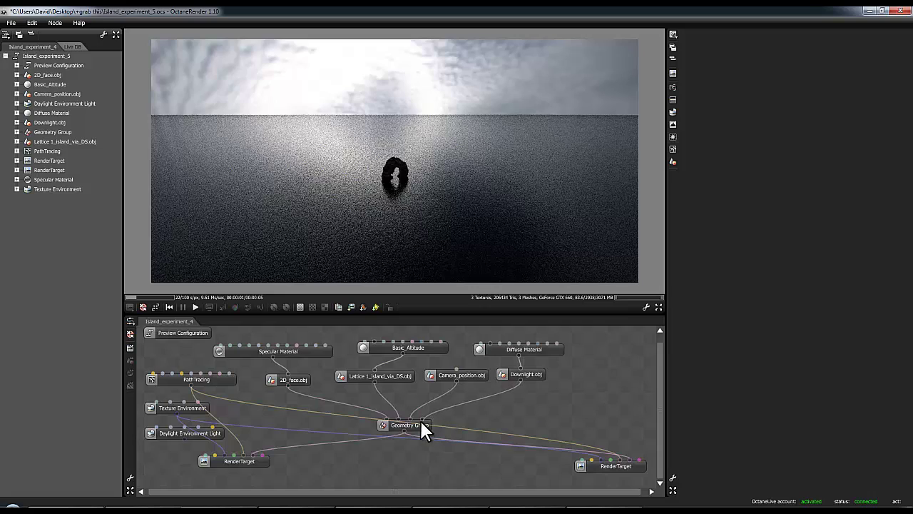
drag(420, 420, 422, 419)
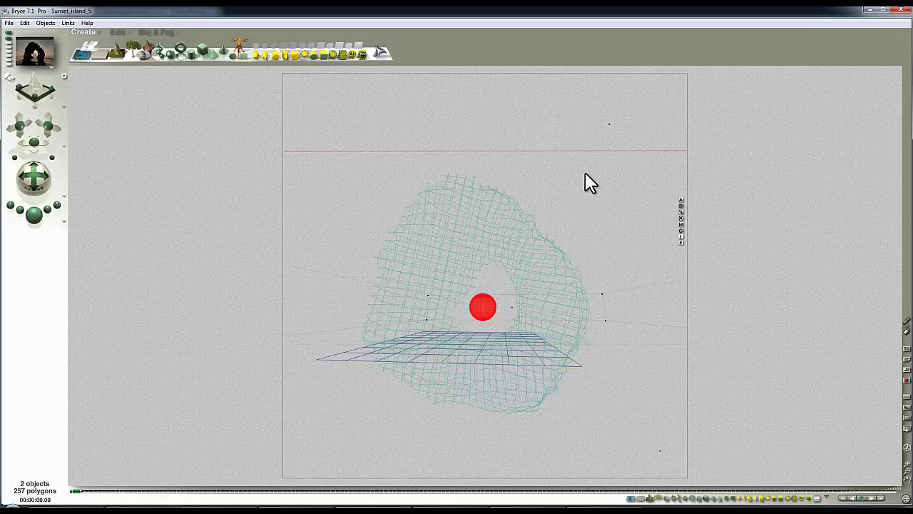
Select the sphere in Bryce, switch to DAZ Studio and delete the first shape, keeping the remaining one selected
click(593, 132)
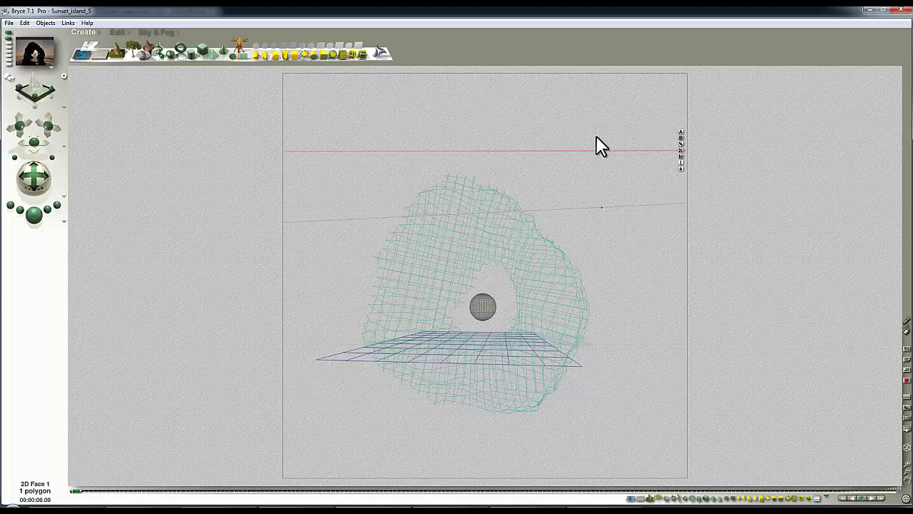
click(486, 313)
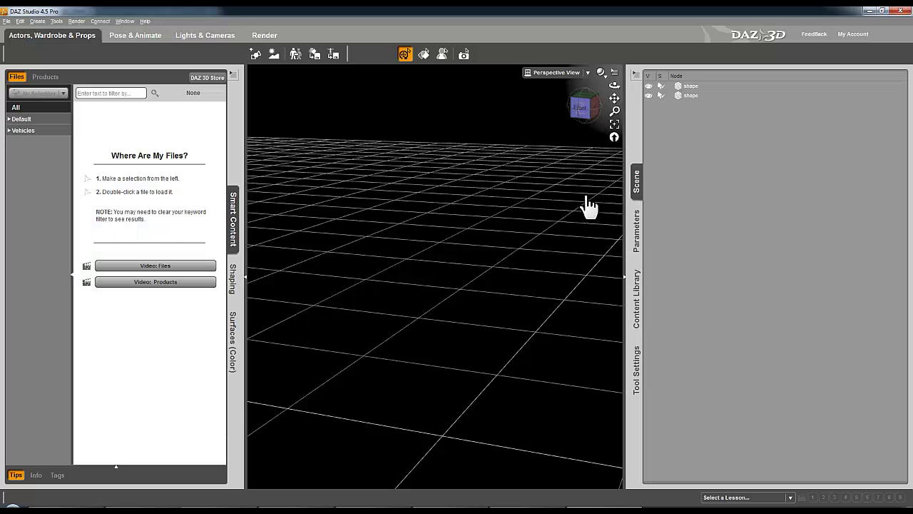
click(677, 82)
key(Delete)
click(696, 87)
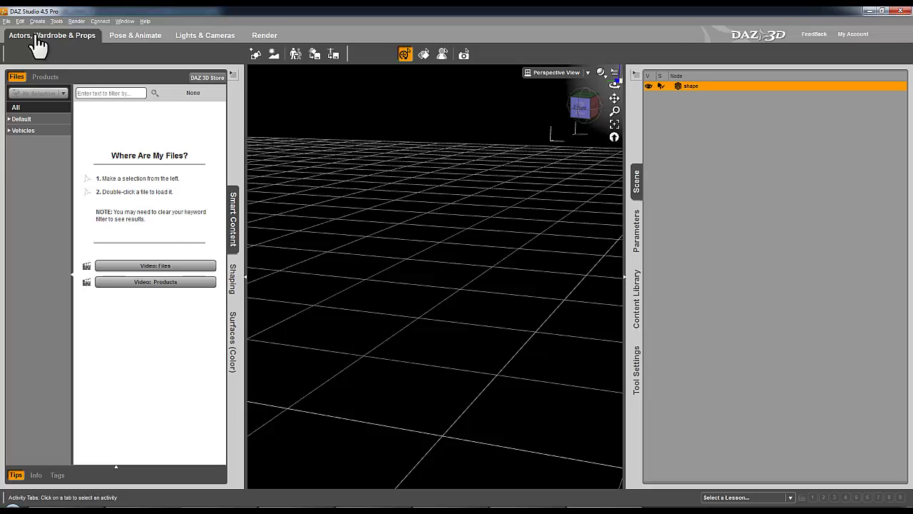
Export the remaining shape as the Wavefront OBJ file Sun with the Bryce (1 unit = 8ft) preset
click(7, 21)
click(36, 113)
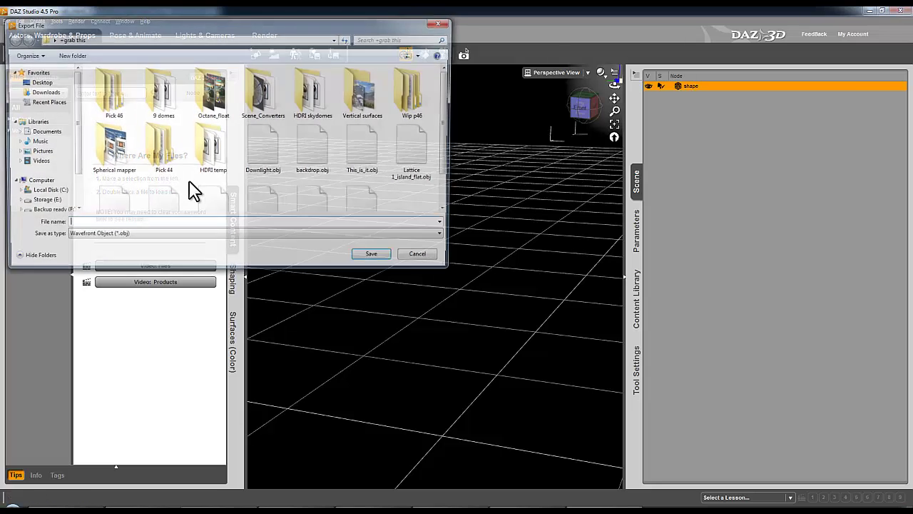
text(S)
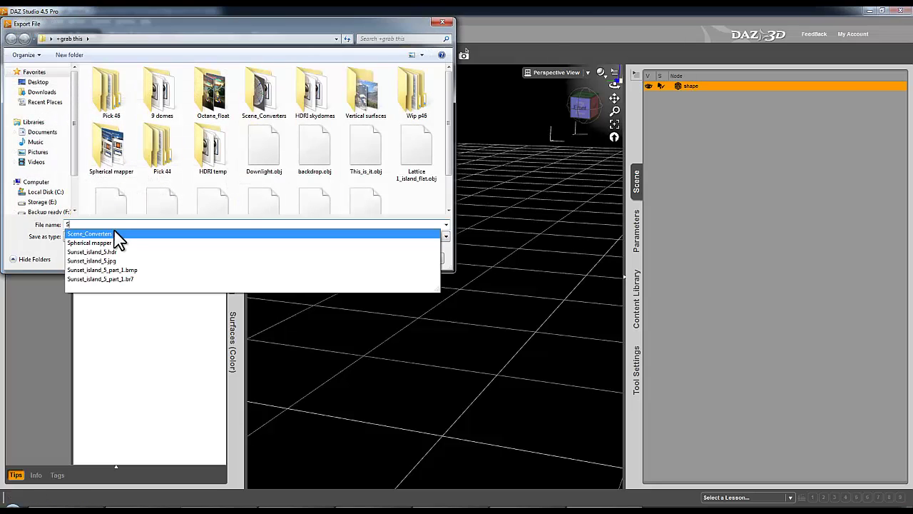
text(un)
key(Return)
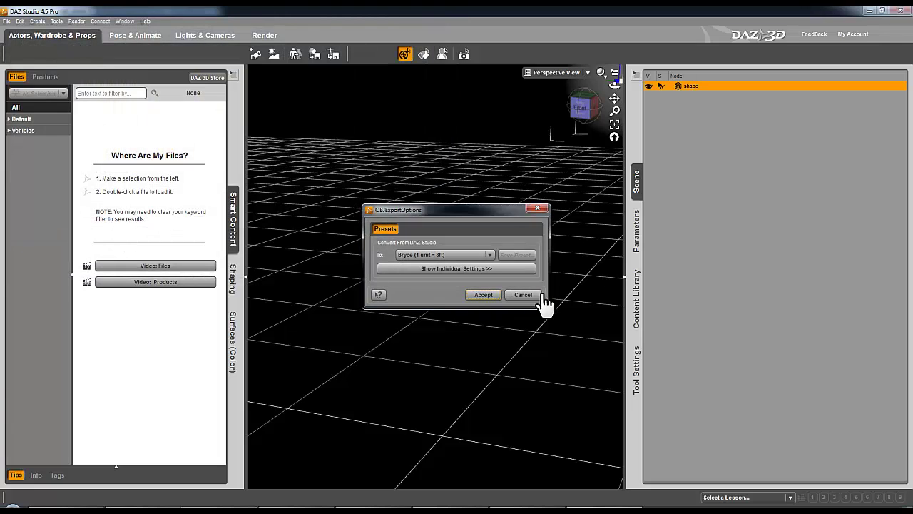
click(491, 297)
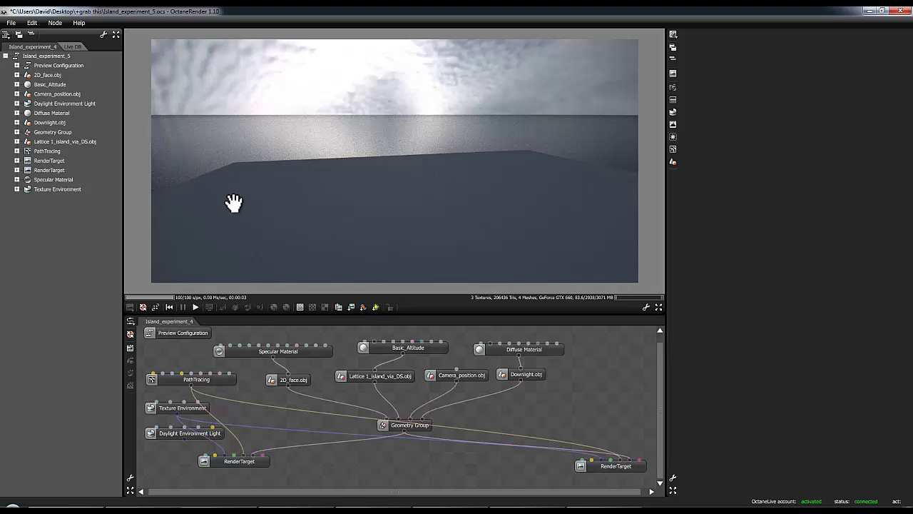
Switch to OctaneRender, import Sun.obj as a mesh and place its node beside Downlight.obj
click(32, 23)
click(72, 53)
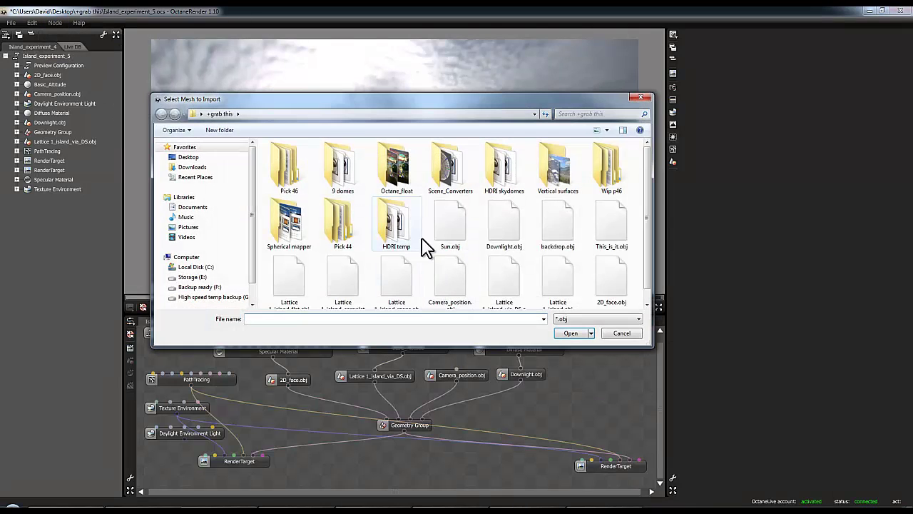
click(449, 227)
click(570, 333)
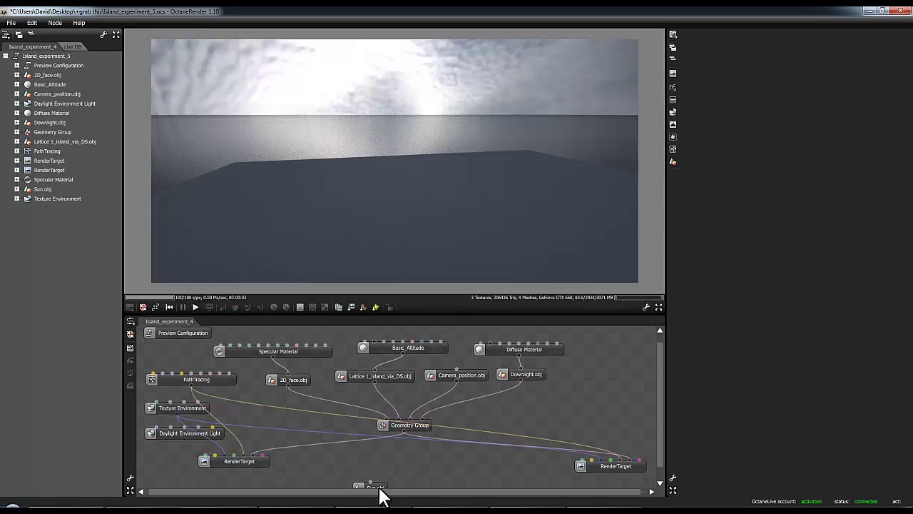
drag(379, 490, 462, 428)
Add another input to the Geometry Group and connect Sun.obj to it
click(418, 426)
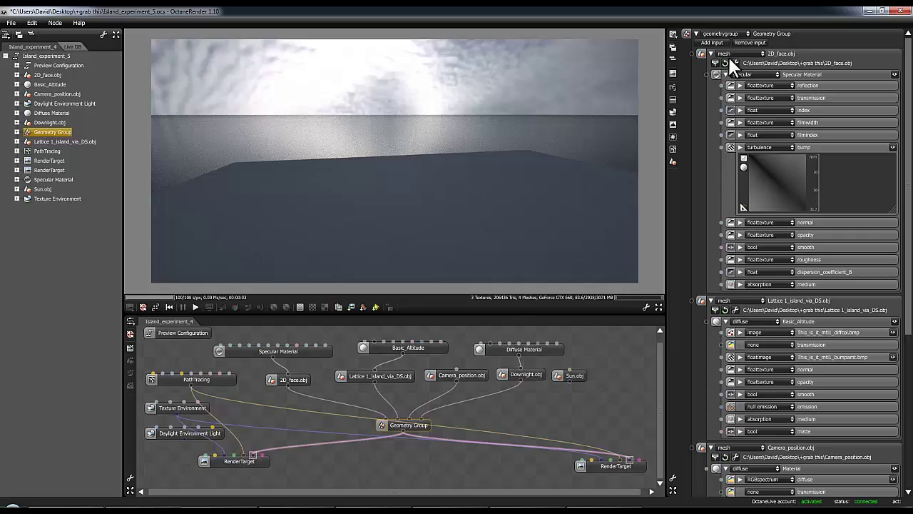
click(713, 42)
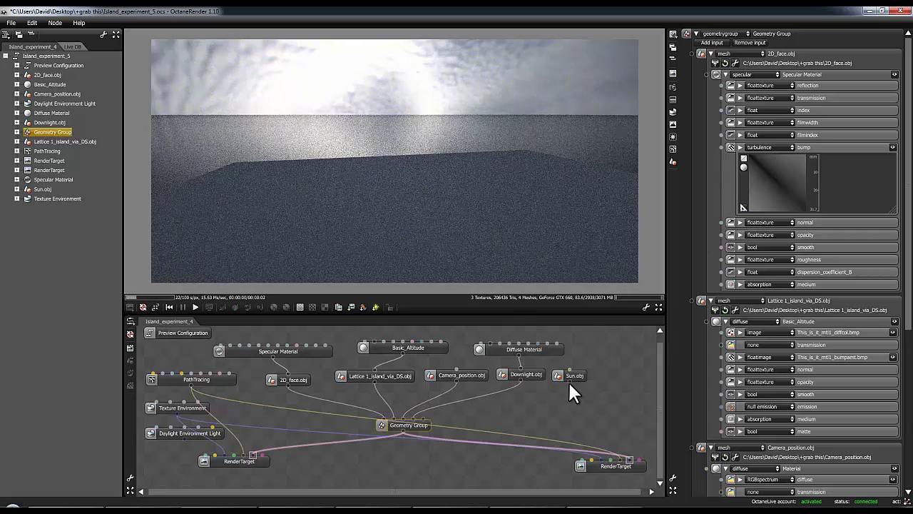
drag(316, 220, 428, 214)
Compare the sphere's placement through both render targets, ending on the front view through the arch
click(247, 461)
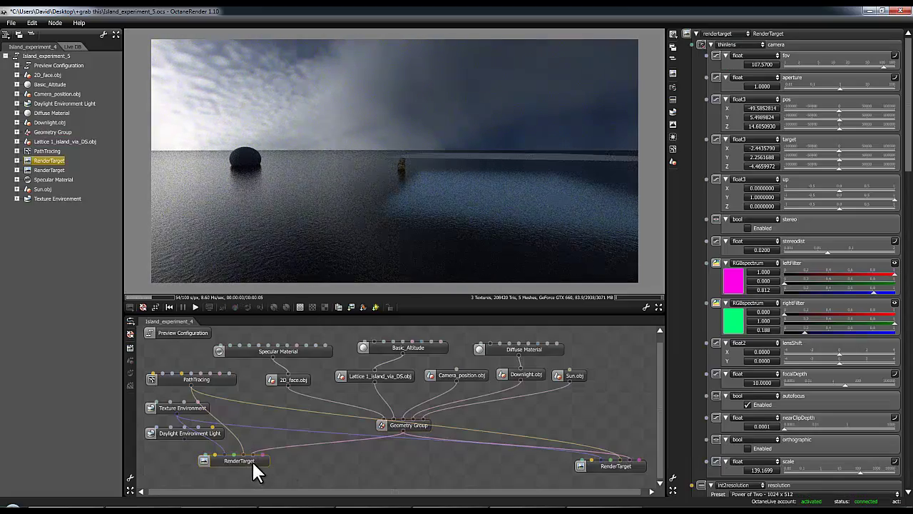
click(619, 465)
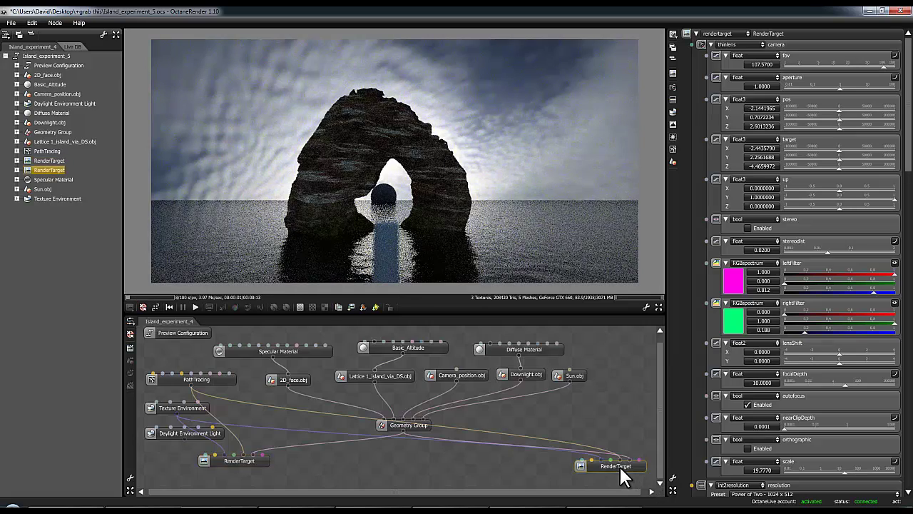
mouse_move(597, 468)
mouse_down()
mouse_move(575, 457)
mouse_move(587, 457)
mouse_up()
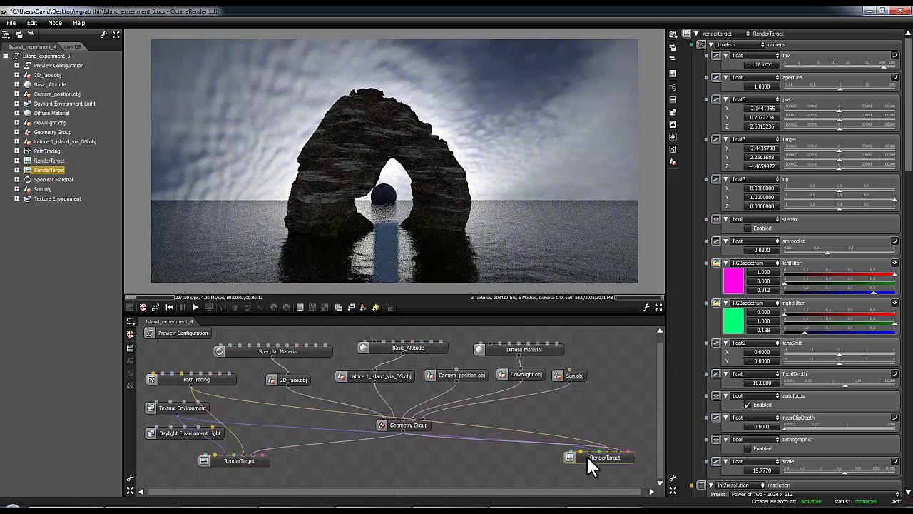
click(255, 458)
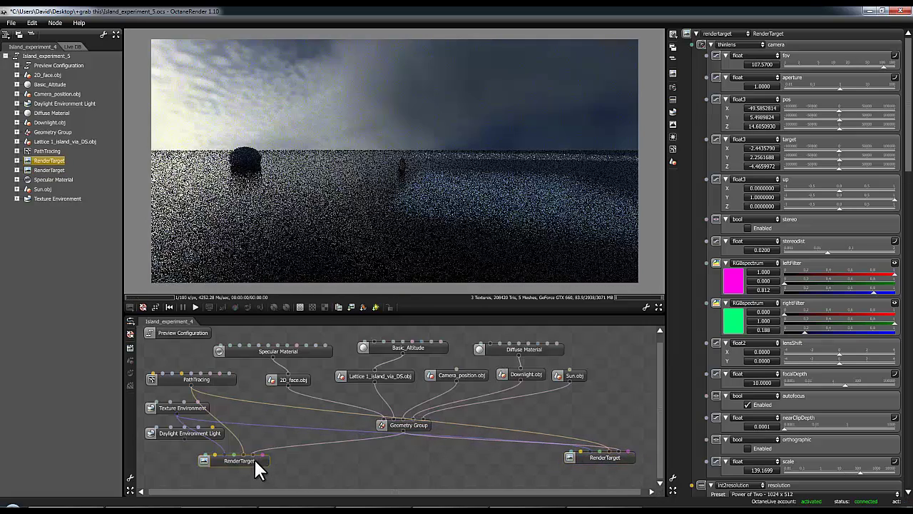
click(603, 460)
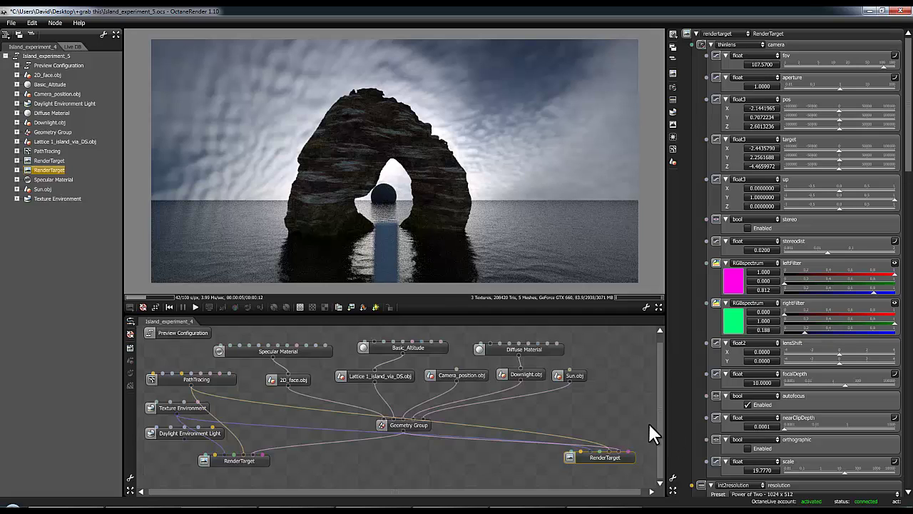
Add a diffuse material node, connect it to Sun.obj, and space the two diffuse material nodes apart
drag(585, 378, 607, 372)
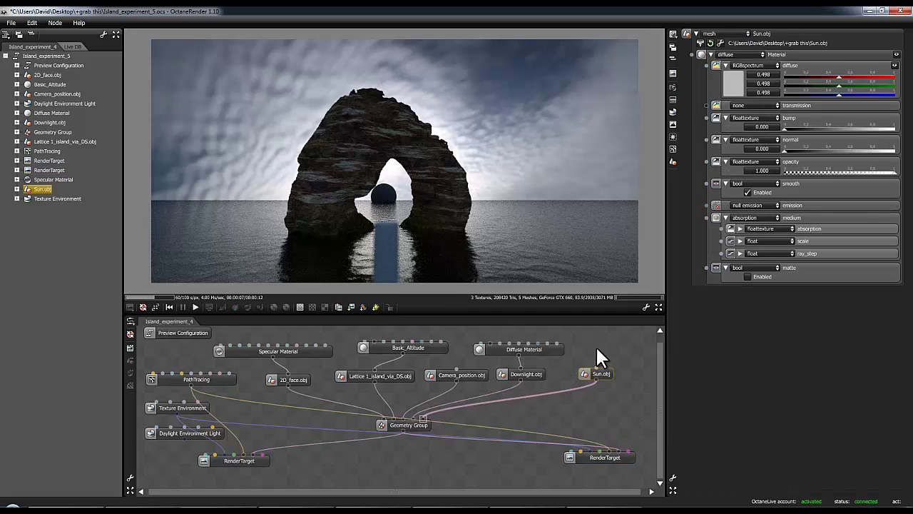
right_click(546, 321)
mouse_move(507, 343)
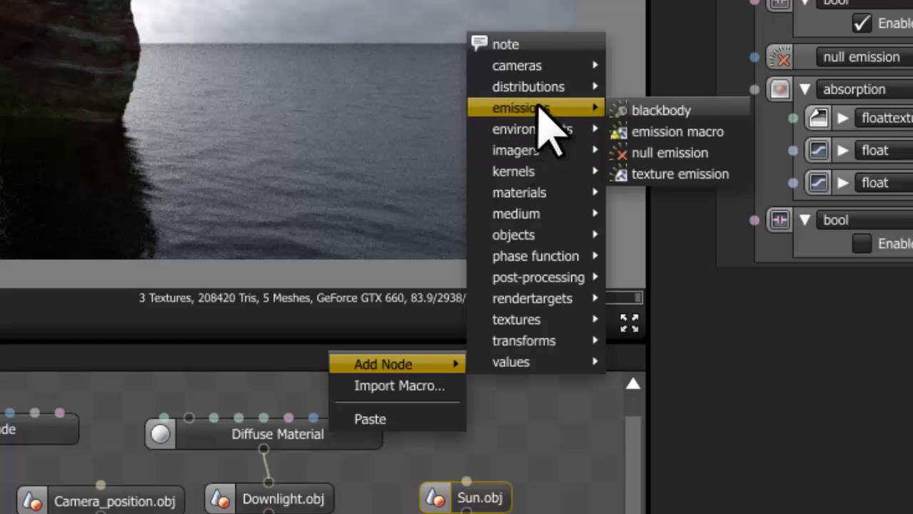
mouse_move(561, 214)
click(653, 191)
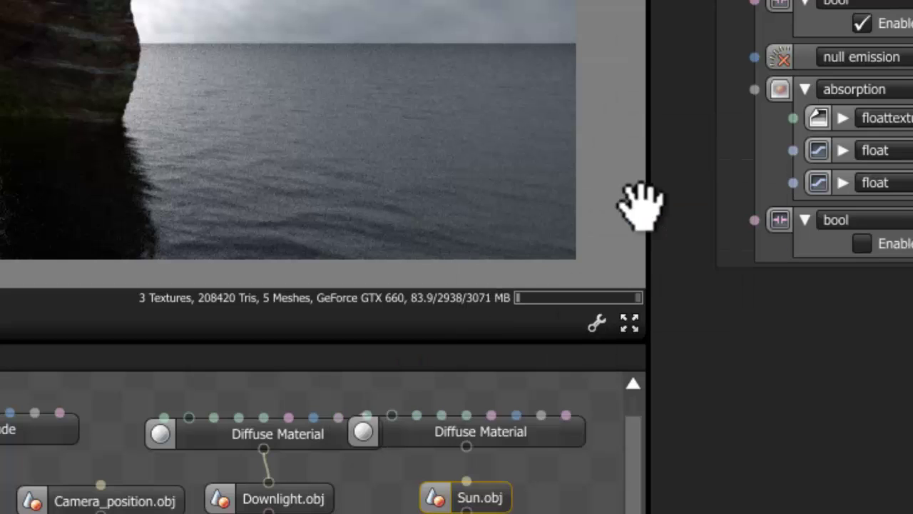
click(530, 434)
drag(513, 448, 449, 494)
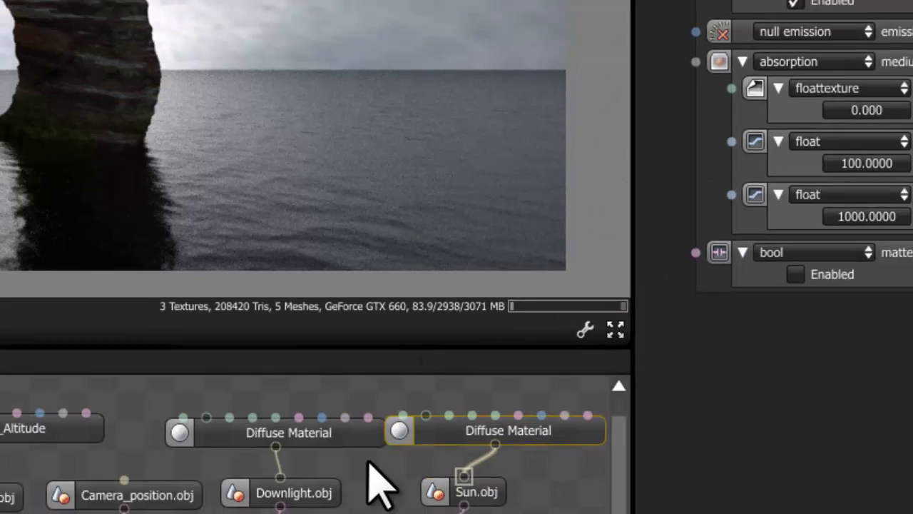
click(297, 437)
click(414, 434)
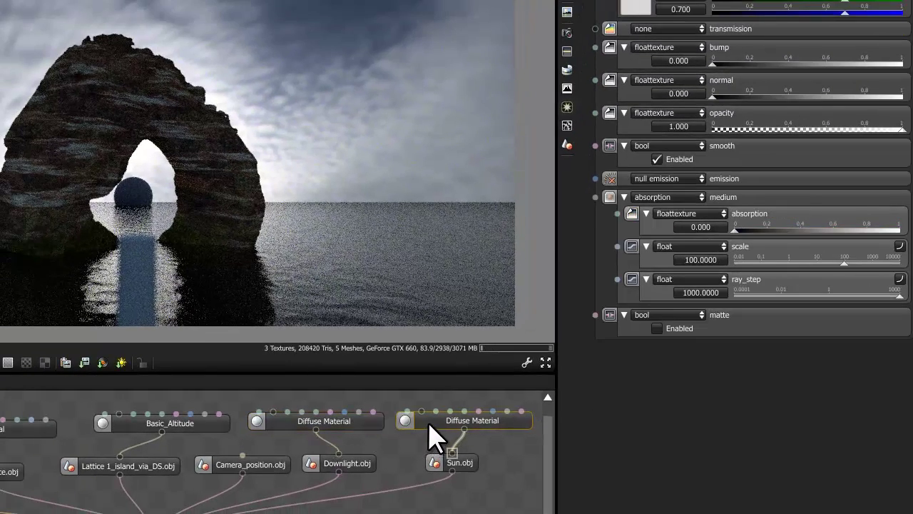
drag(428, 422, 428, 424)
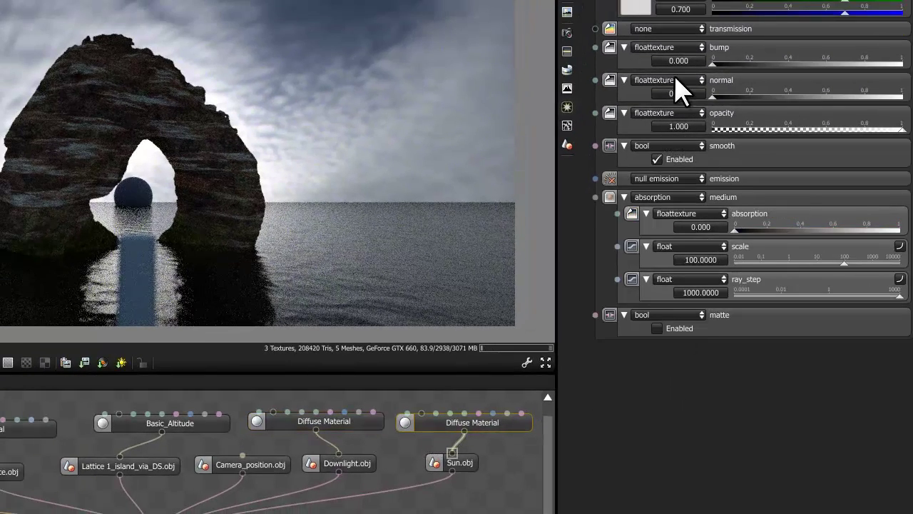
Give the sun's diffuse material a blackbody emission with power 18320.2378 and efficiency 0.849
click(669, 179)
click(681, 204)
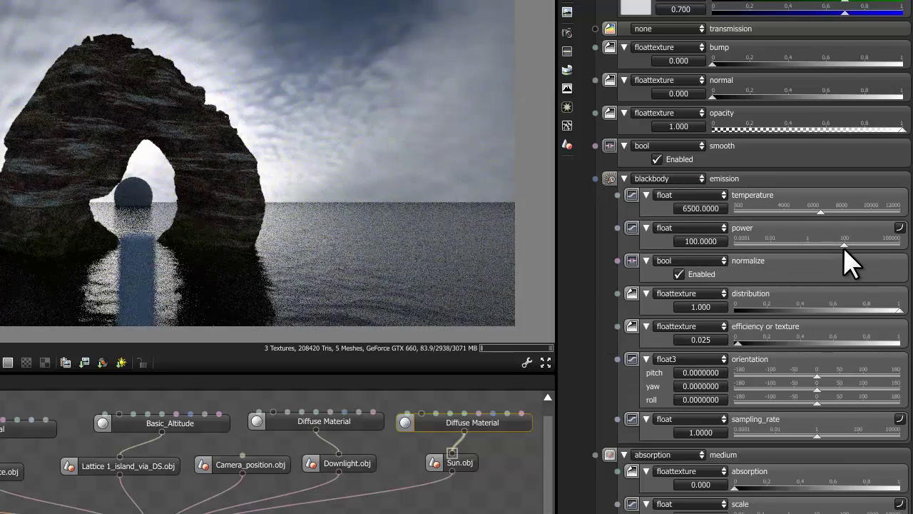
drag(844, 243, 885, 243)
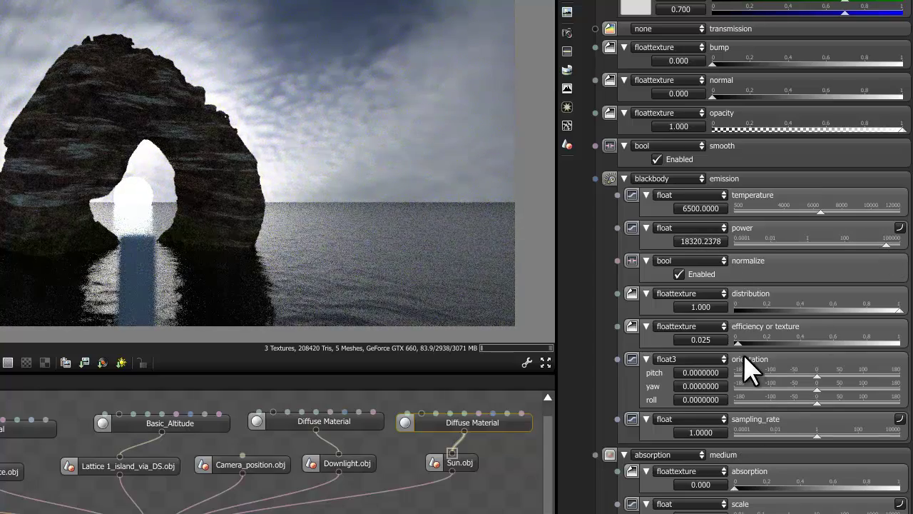
drag(746, 341, 874, 344)
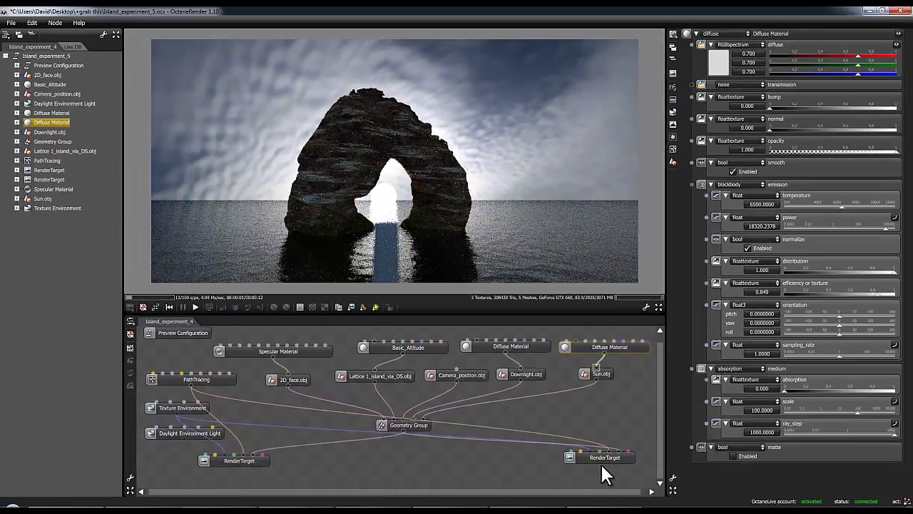
Examine the sun's lighting on the arch from a close side view using the other render target
click(602, 458)
click(232, 458)
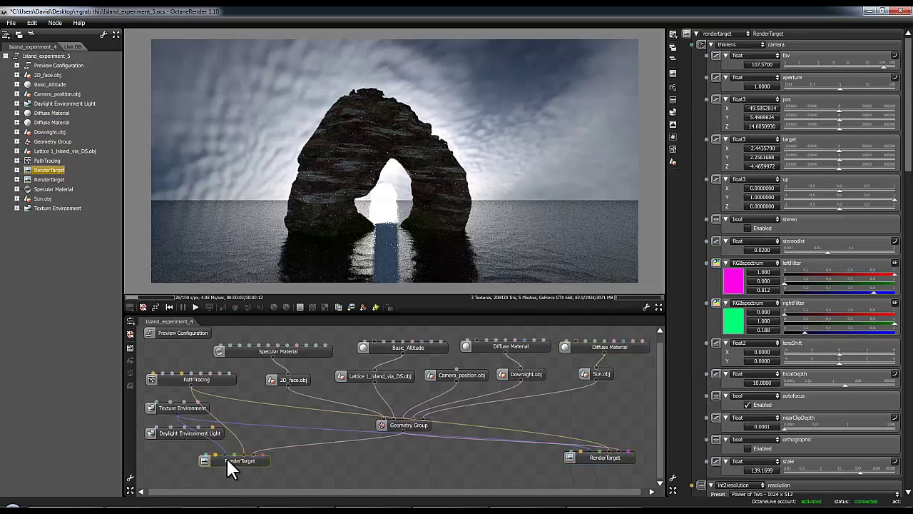
drag(244, 186, 319, 187)
right_drag(318, 188, 426, 247)
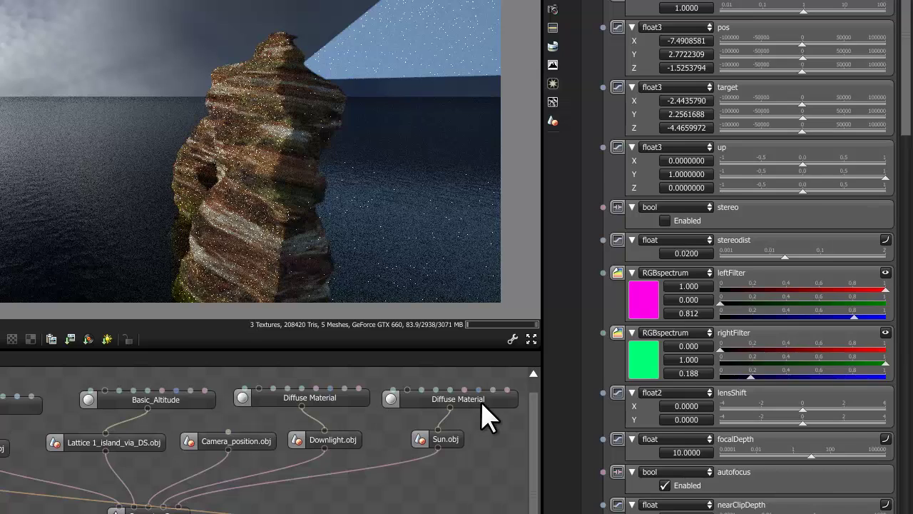
Set the blackbody emission of Sun.obj's diffuse material to power 100000, efficiency 1.000 and temperature 3920.2586
click(483, 405)
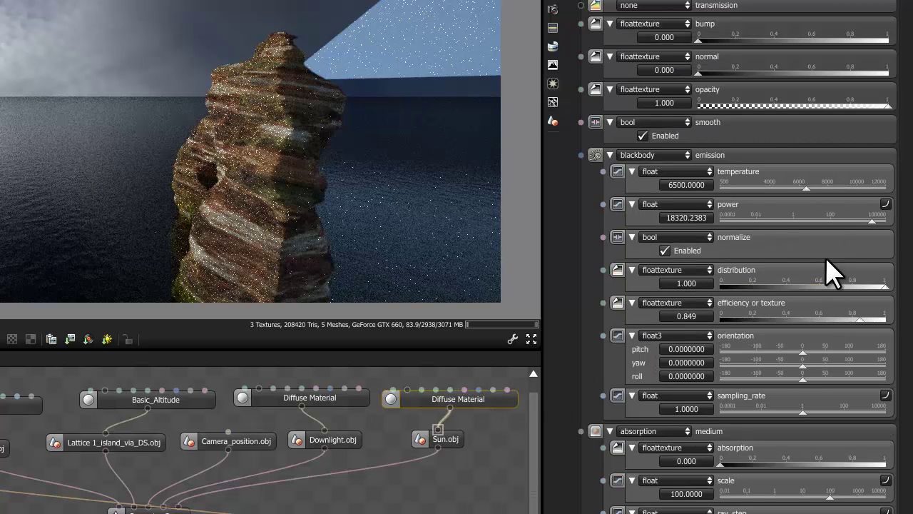
drag(871, 216, 902, 235)
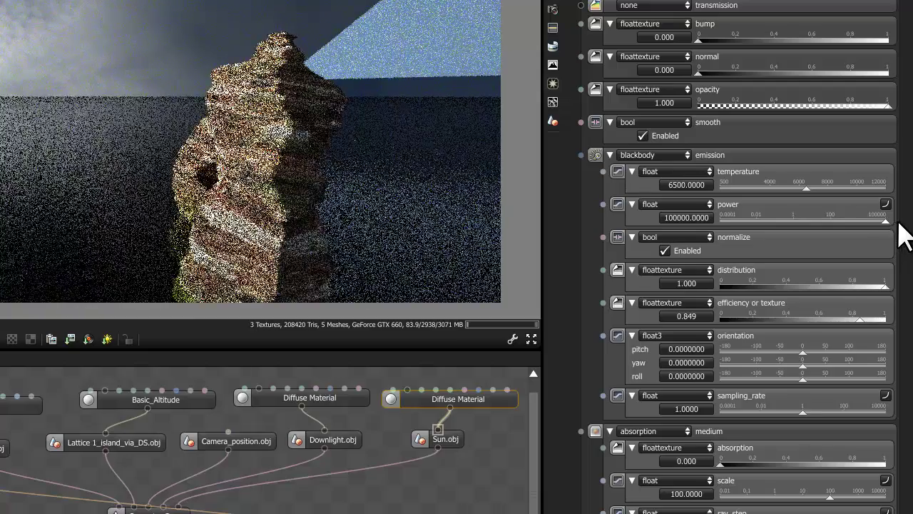
drag(859, 319, 901, 320)
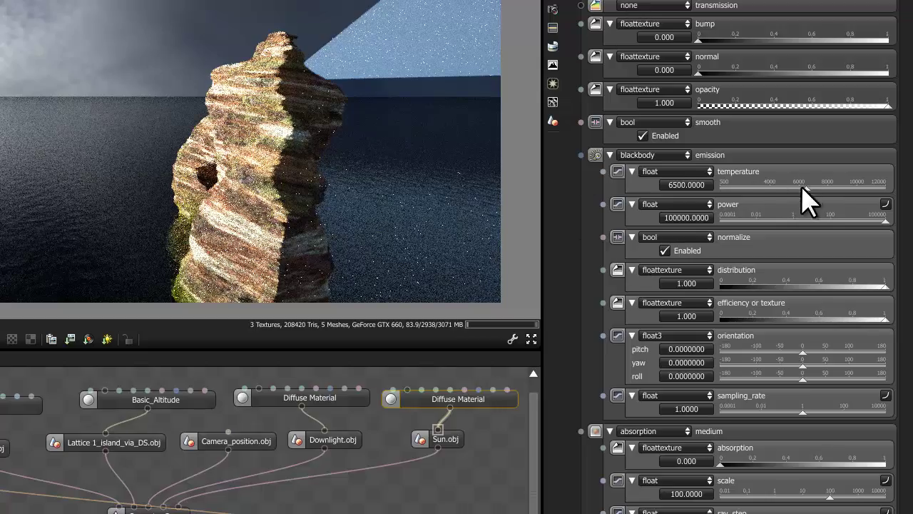
drag(804, 189, 770, 190)
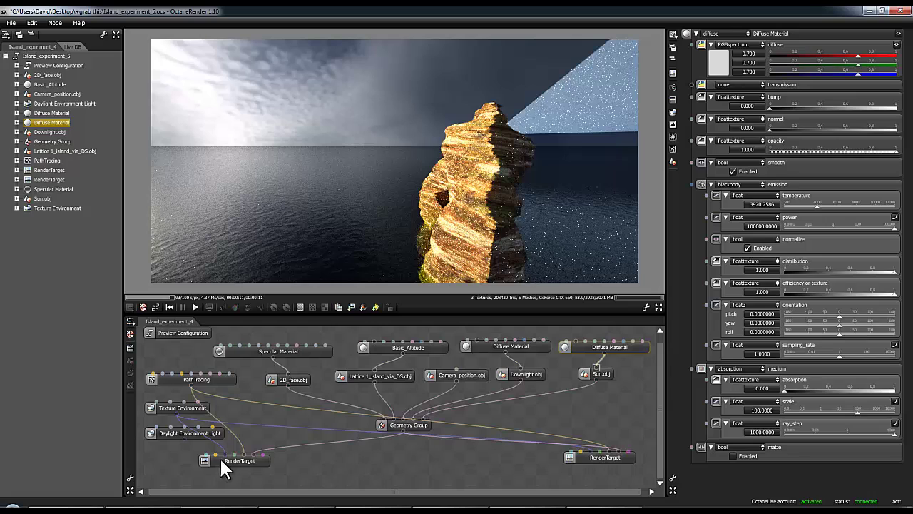
Return to the front render target and set the texture emission power of Downlight.obj's diffuse material to 12816.1883
click(240, 461)
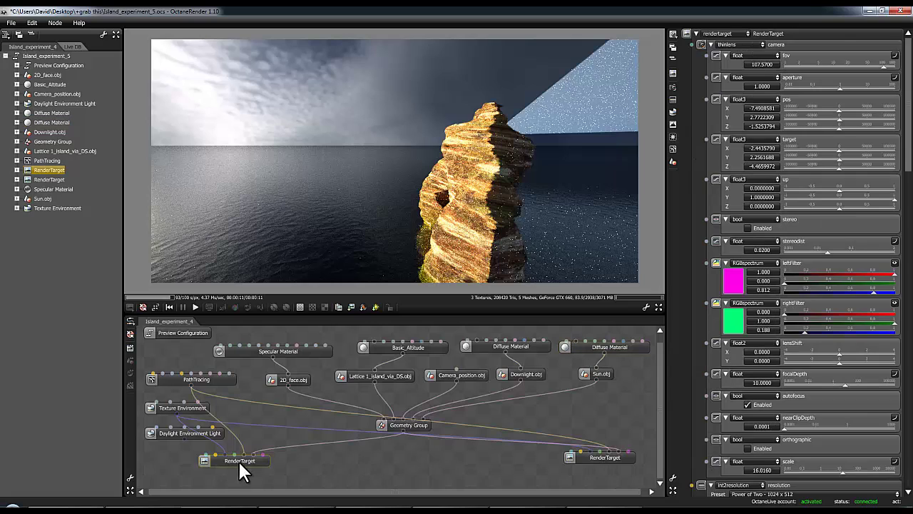
click(581, 455)
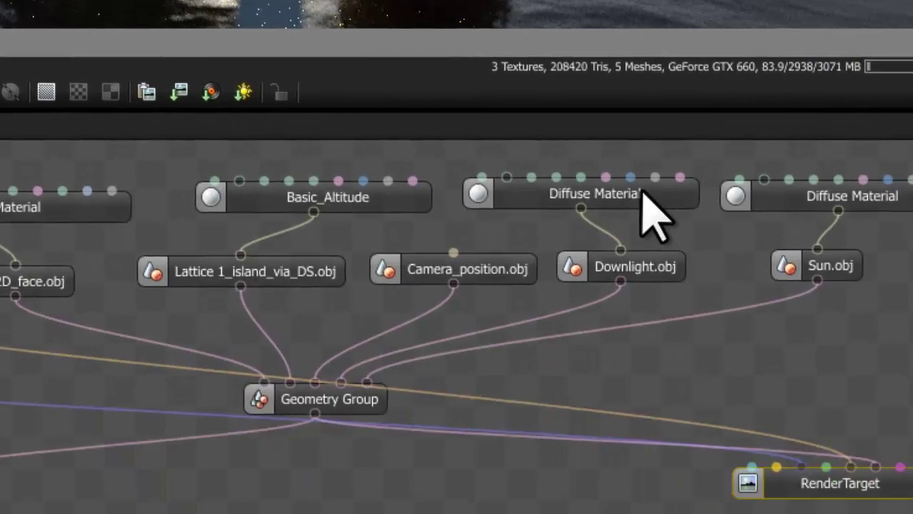
click(641, 193)
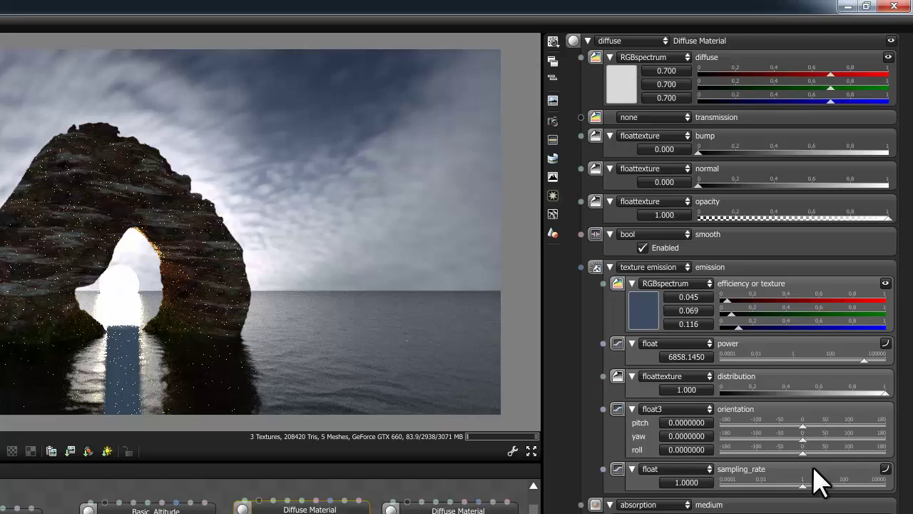
drag(862, 363, 869, 361)
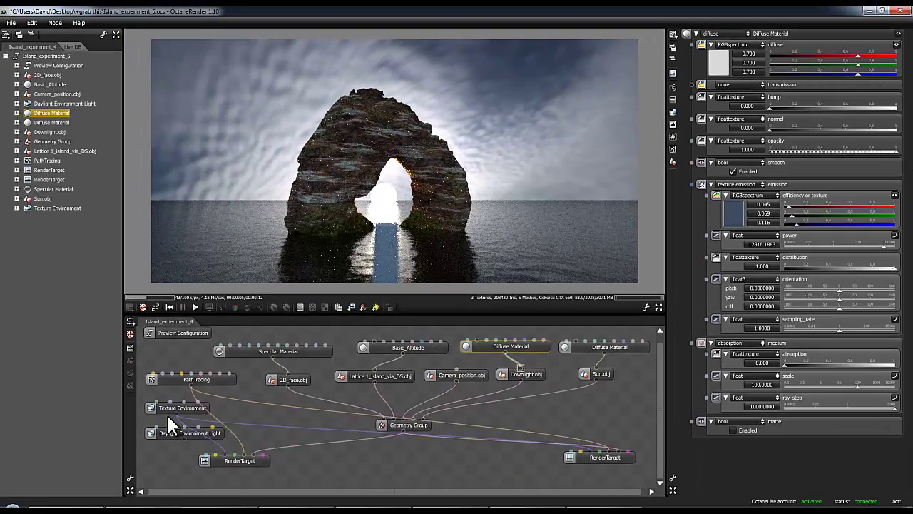
Delete the Daylight Environment Light node and set the texture environment's gamma to 2.0150 and its overall power to 10.5311
drag(161, 432, 163, 437)
key(Delete)
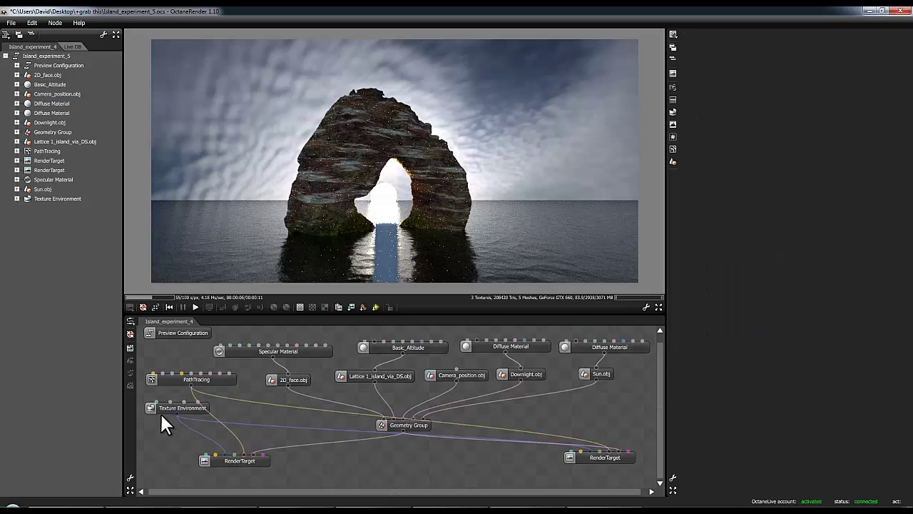
click(158, 407)
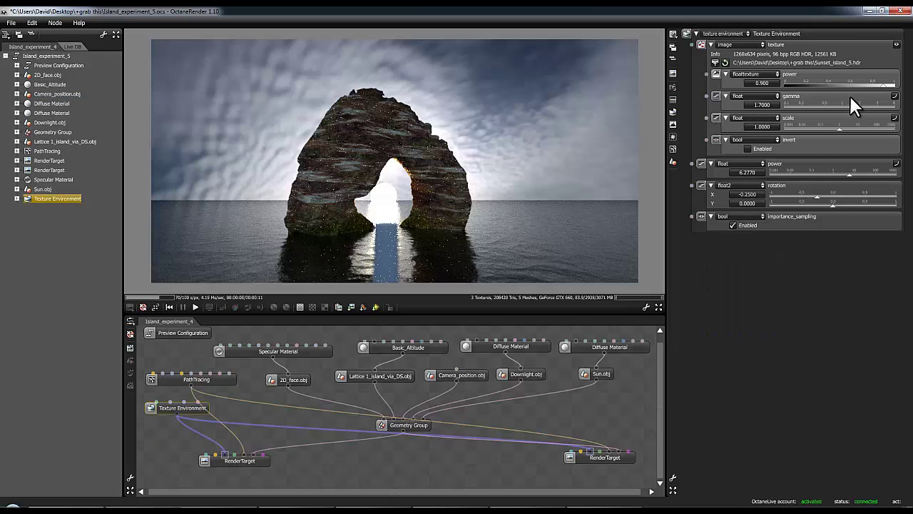
drag(855, 106, 859, 105)
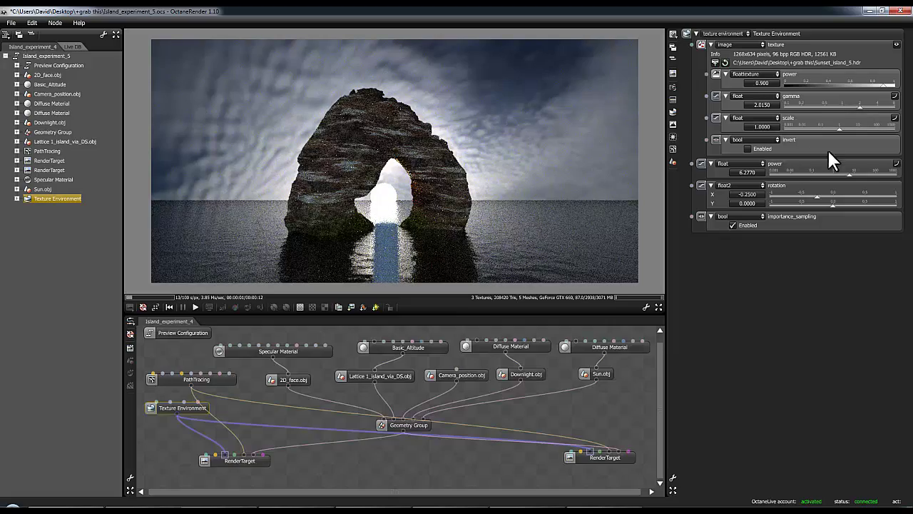
drag(849, 172, 854, 177)
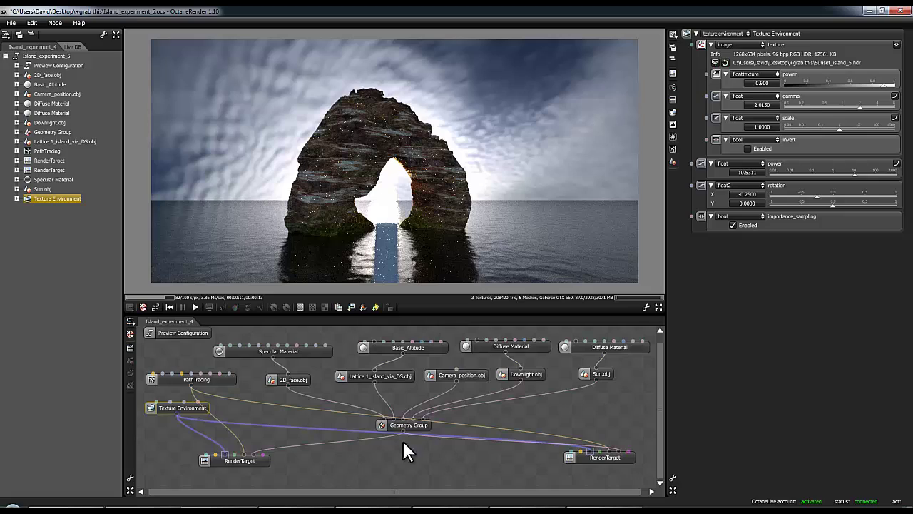
Examine the sun sphere and downlight plane through the side render target from a distant, raised viewpoint
click(606, 458)
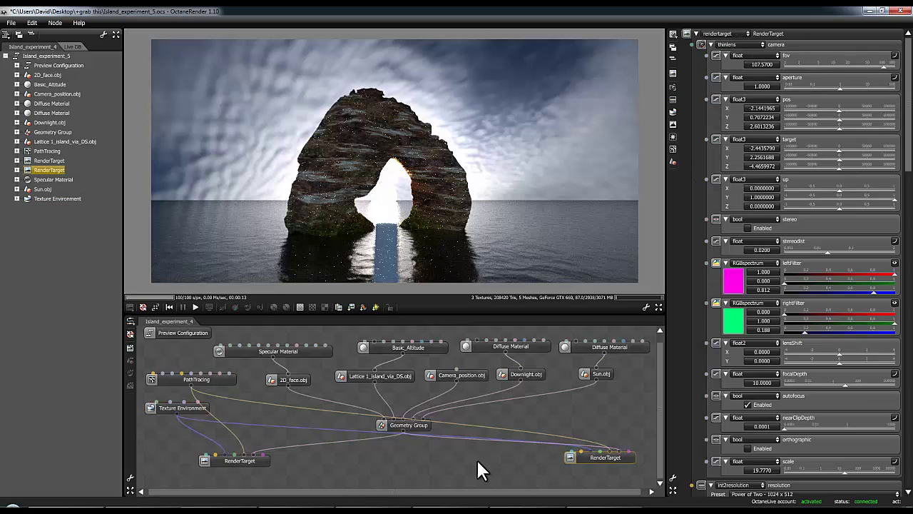
click(247, 459)
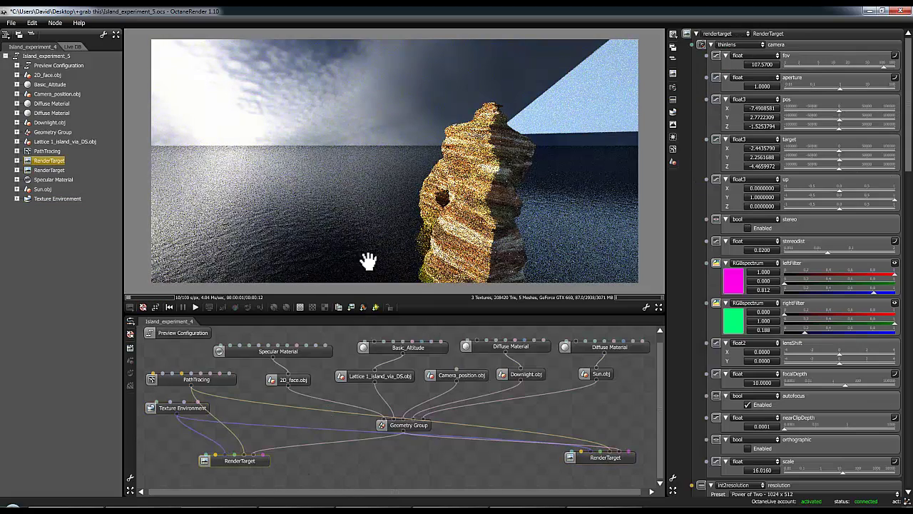
scroll(412, 230, down, 10)
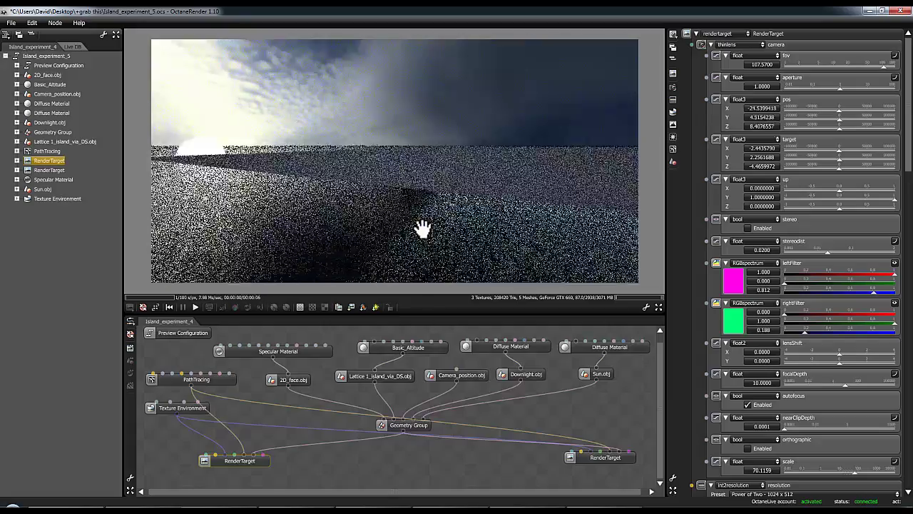
scroll(408, 215, down, 5)
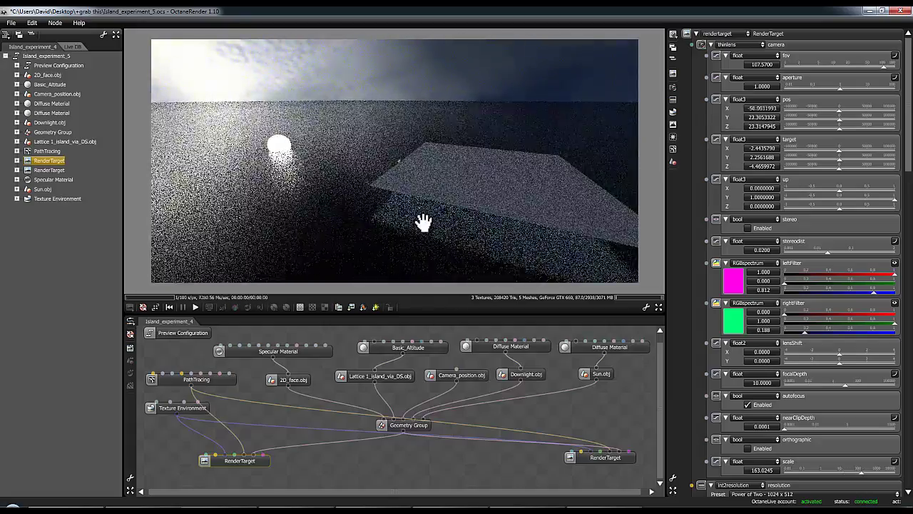
drag(424, 222, 413, 256)
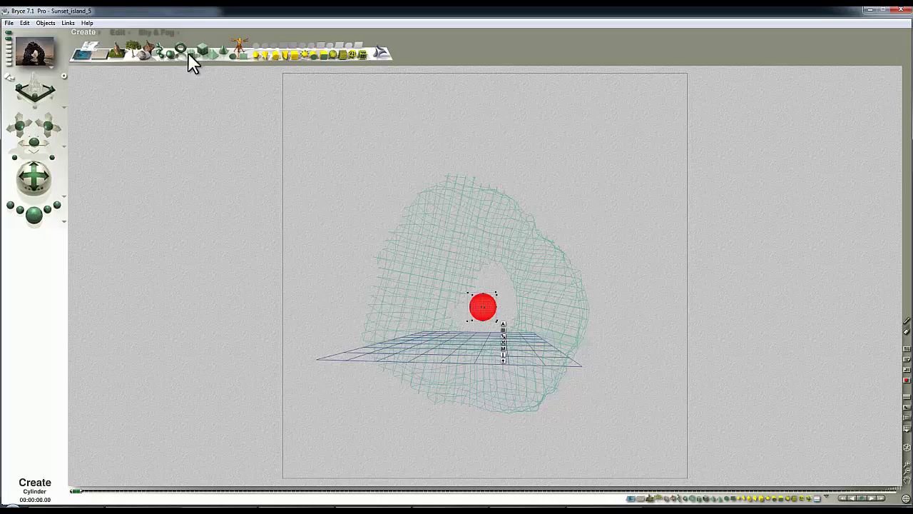
Switch to Bryce, create a sphere and enlarge it to enclose the arch and camera, checking it from orthographic and camera views
click(171, 53)
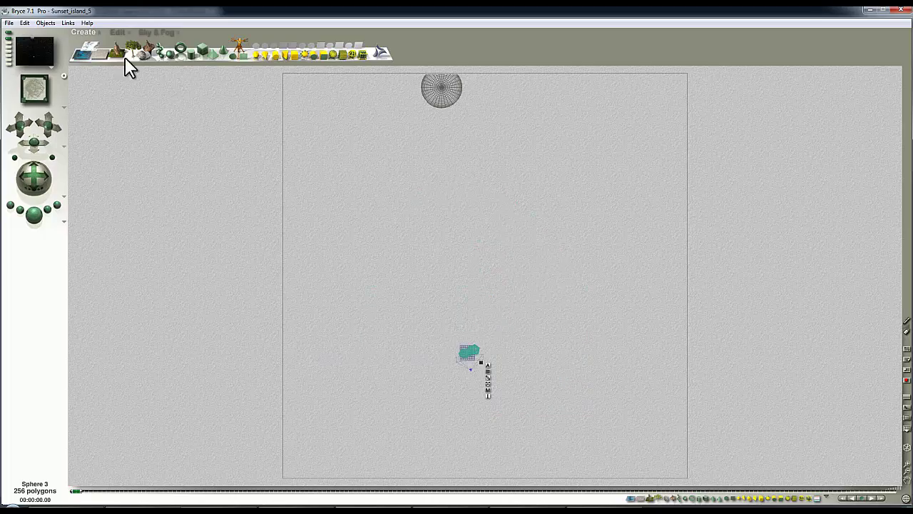
click(117, 33)
drag(114, 51, 128, 51)
drag(533, 367, 523, 361)
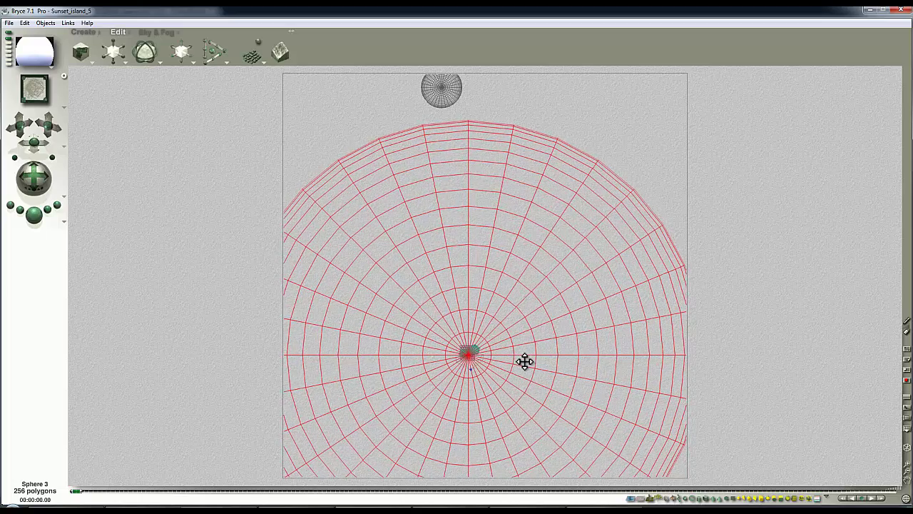
key(3)
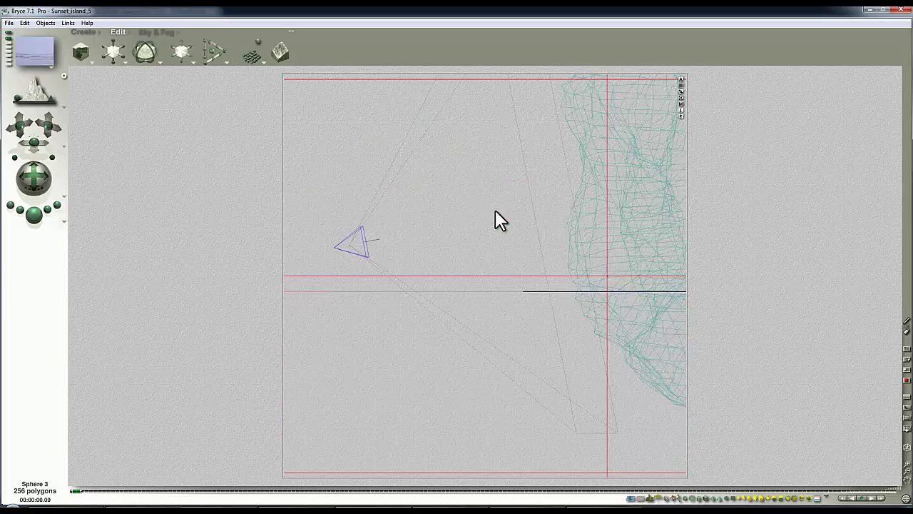
key(1)
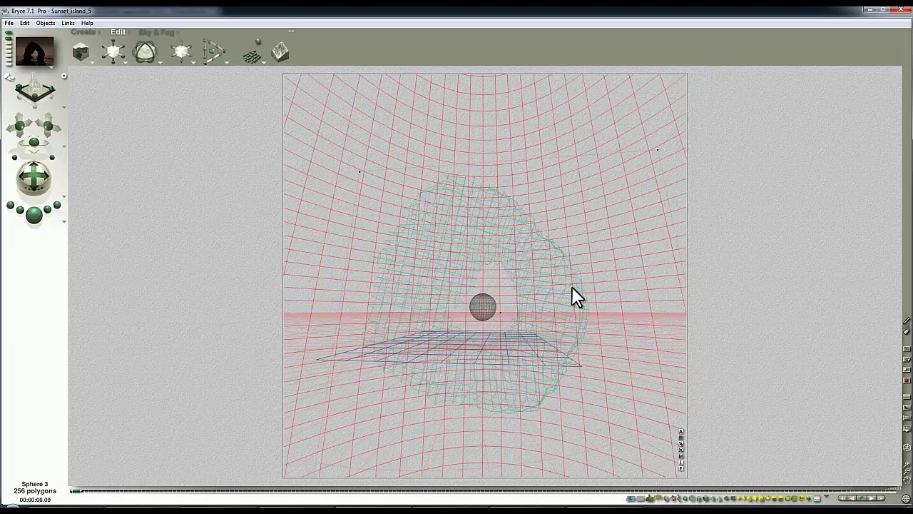
key(3)
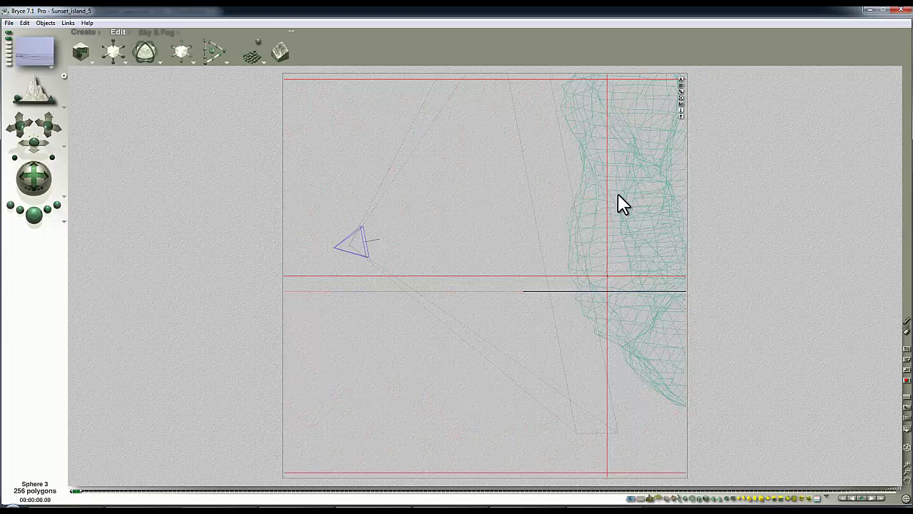
key(1)
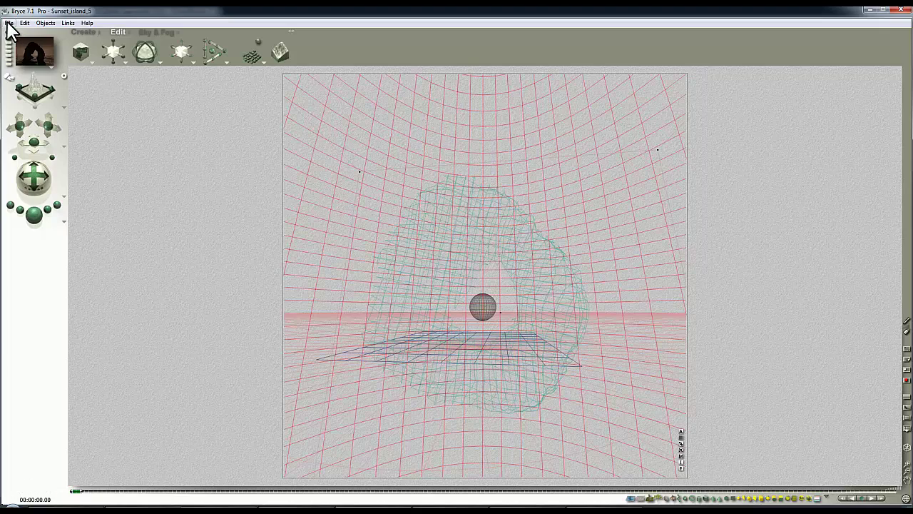
Switch to DAZ Studio and delete the existing shape from the scene
click(10, 23)
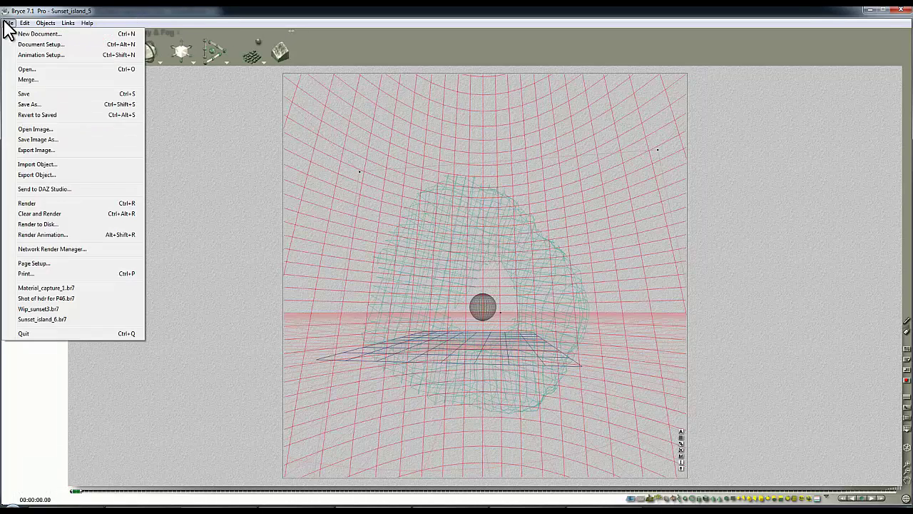
mouse_move(25, 23)
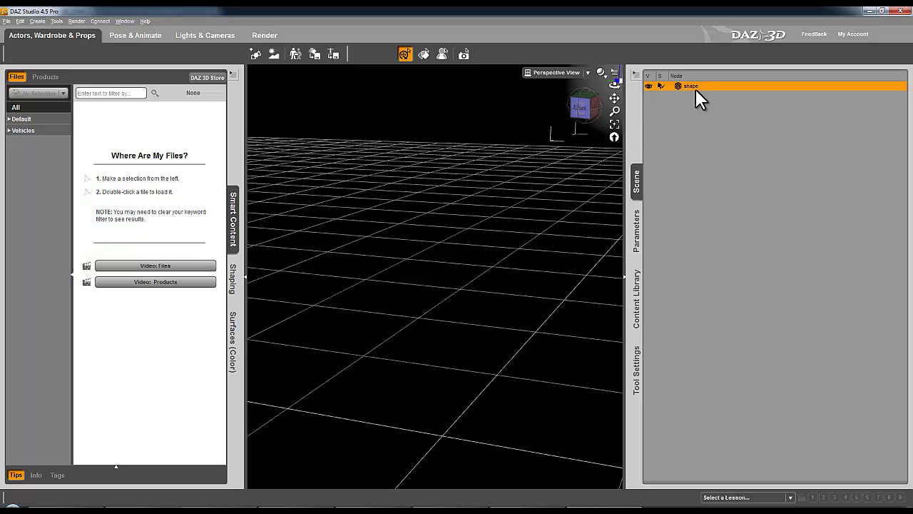
double_click(691, 85)
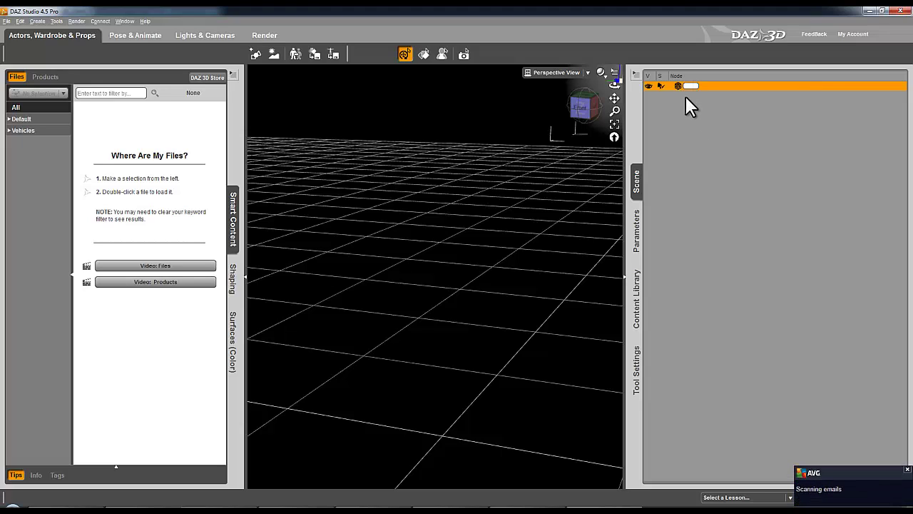
key(Delete)
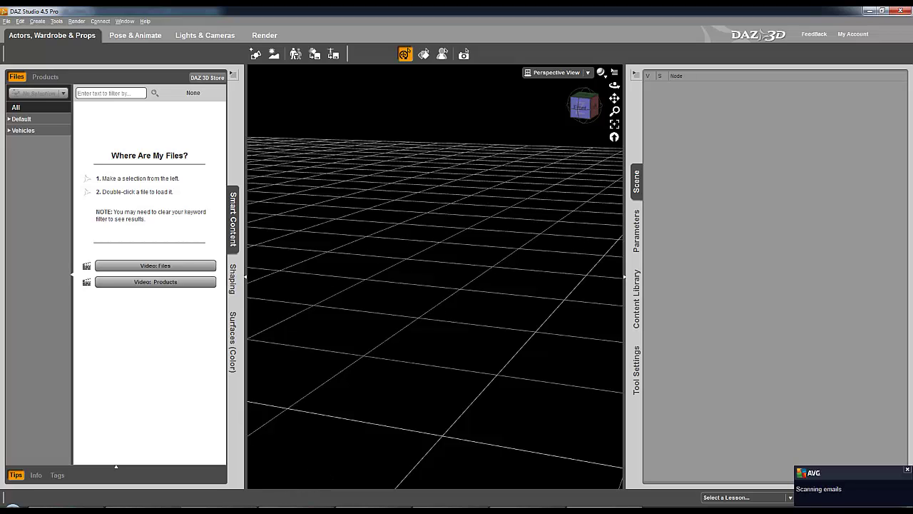
Send the large enclosing sphere from Bryce to DAZ Studio and select the imported shape in the scene
click(356, 511)
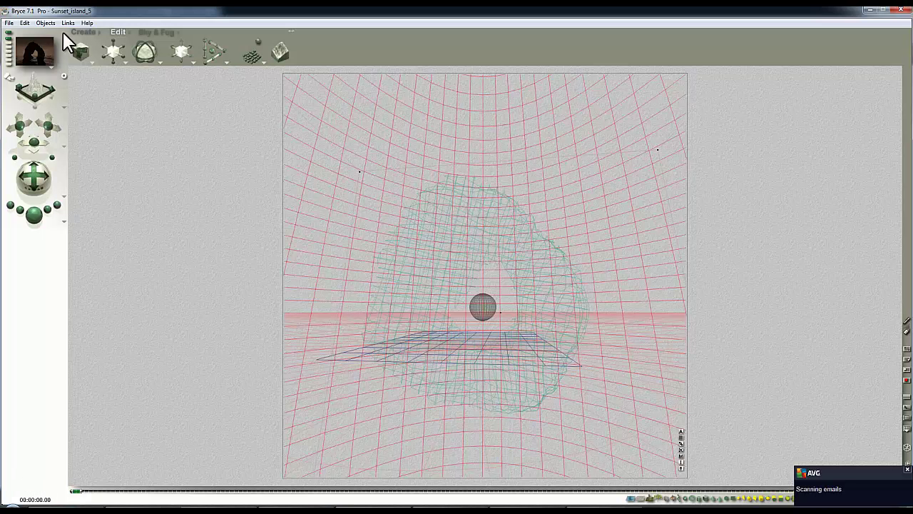
click(7, 24)
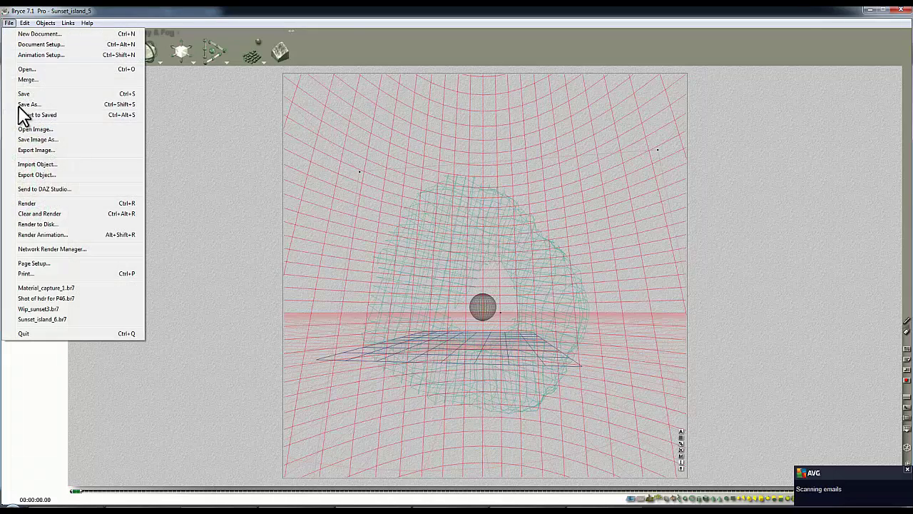
click(44, 189)
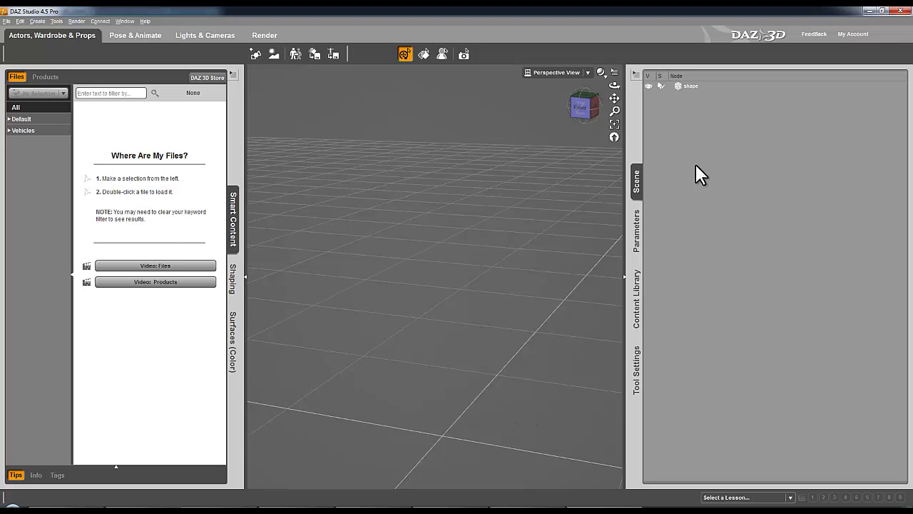
click(691, 86)
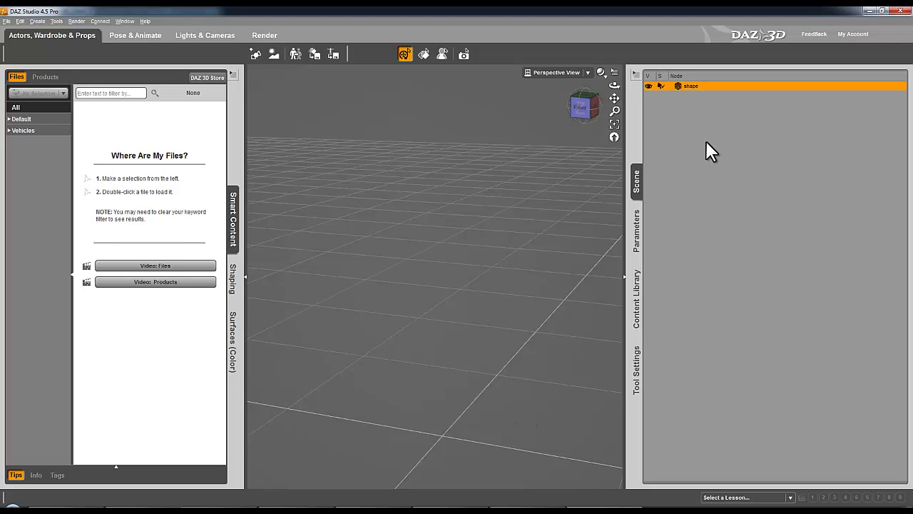
Export the selected shape as a Wavefront OBJ file into the +grab this folder
click(8, 22)
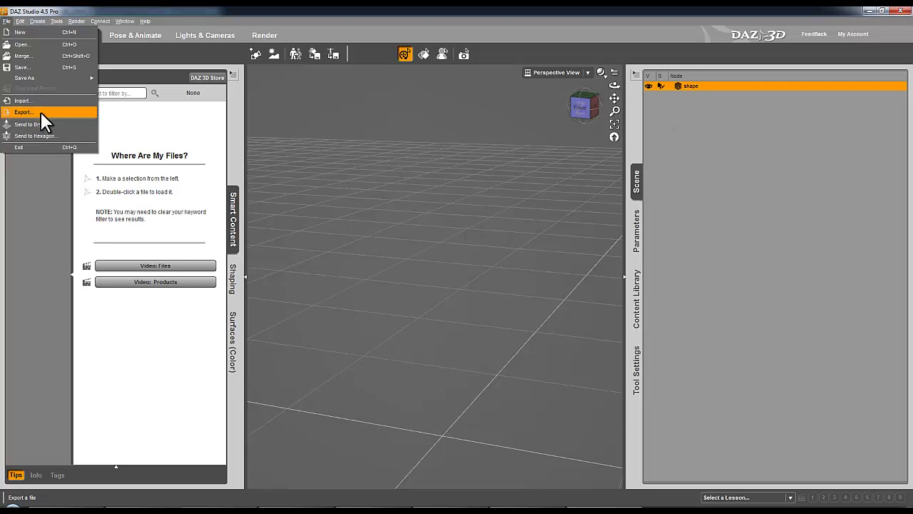
click(39, 112)
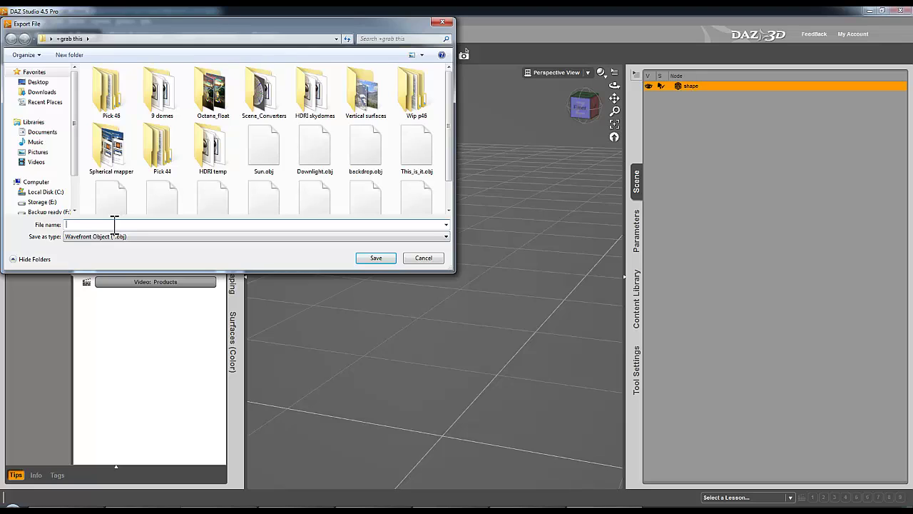
key(BackSpace)
key(BackSpace)
text(a)
key(Return)
click(483, 293)
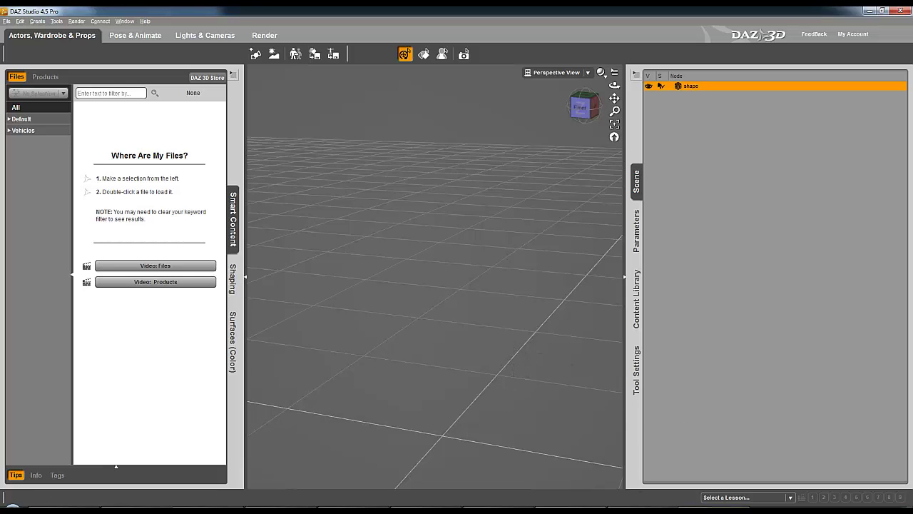
Switch to Wings3D and import the Wavefront file Haze_effect_sphere1.obj from the +grab this folder
click(731, 432)
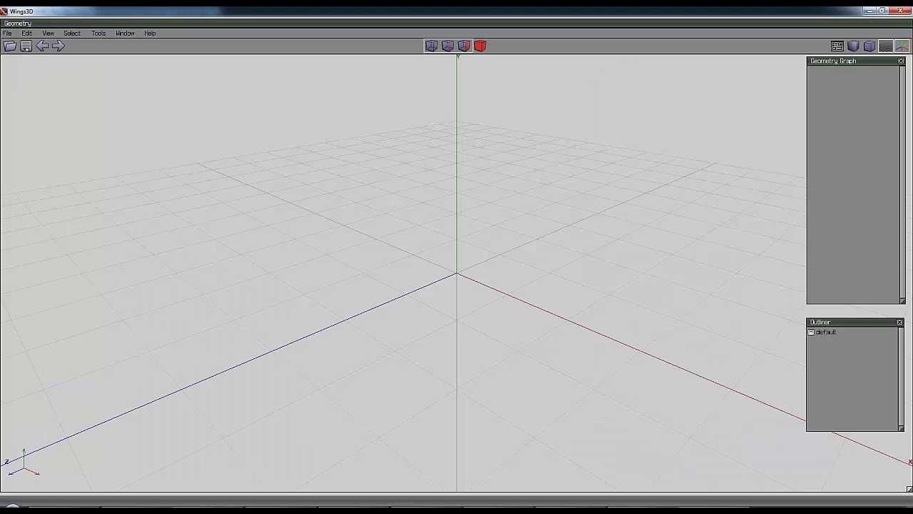
click(7, 34)
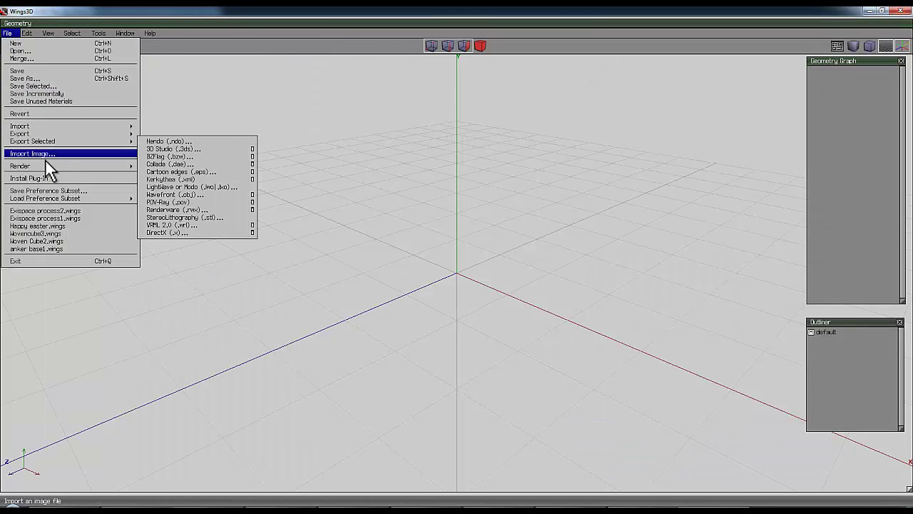
mouse_move(47, 142)
mouse_move(49, 125)
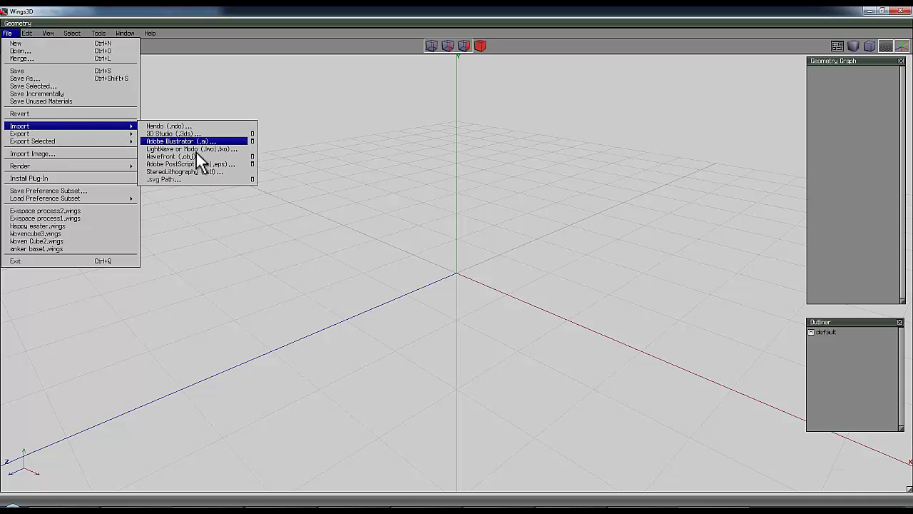
click(197, 157)
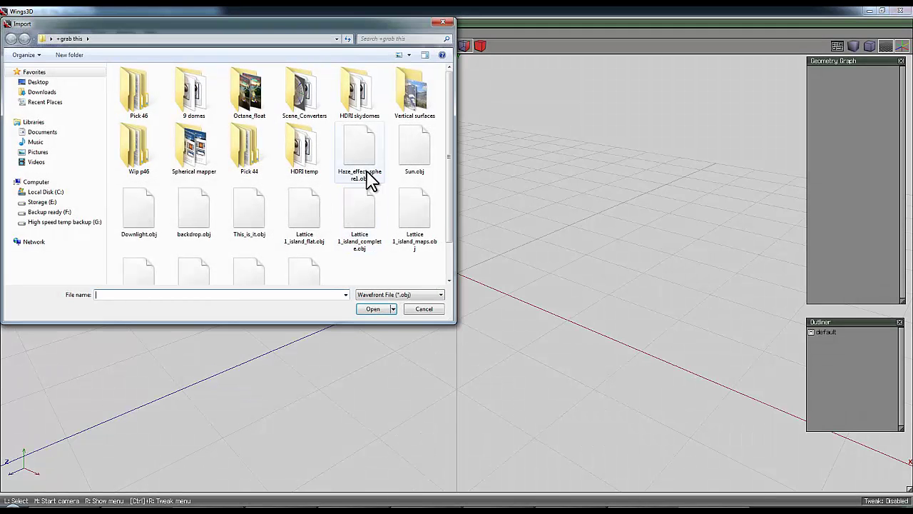
click(364, 173)
click(374, 311)
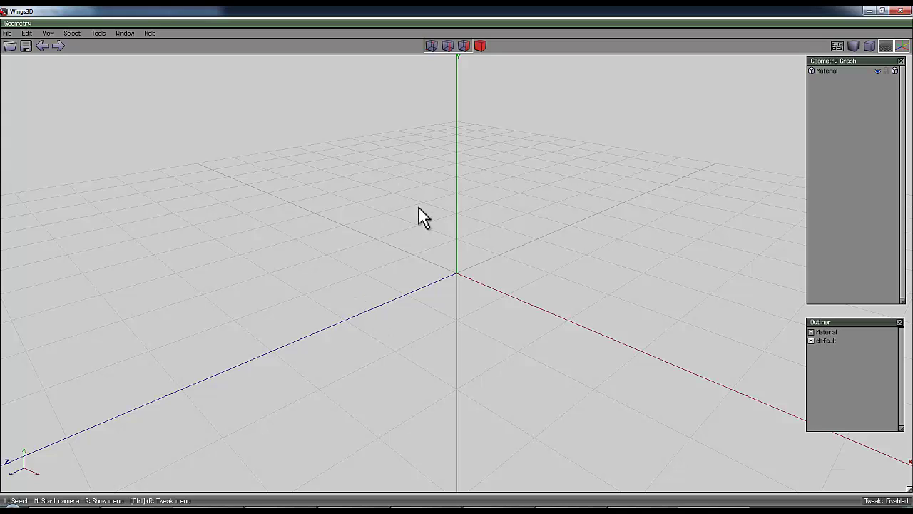
Select the whole imported sphere as an object and invert it so its faces point inward
scroll(454, 264, down, 10)
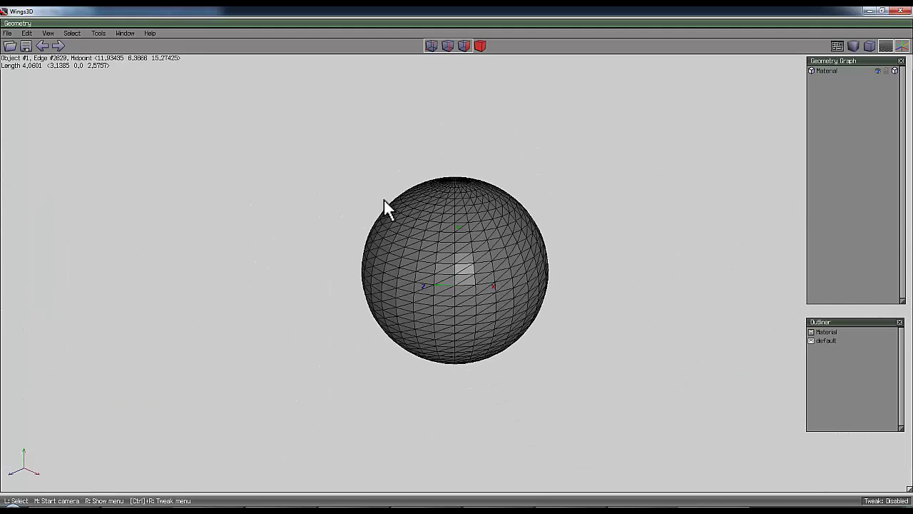
click(481, 45)
click(403, 258)
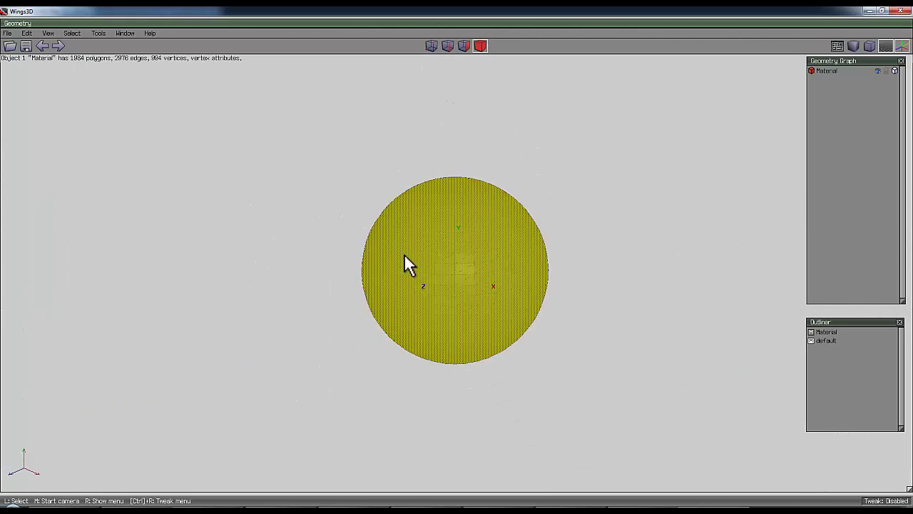
click(103, 33)
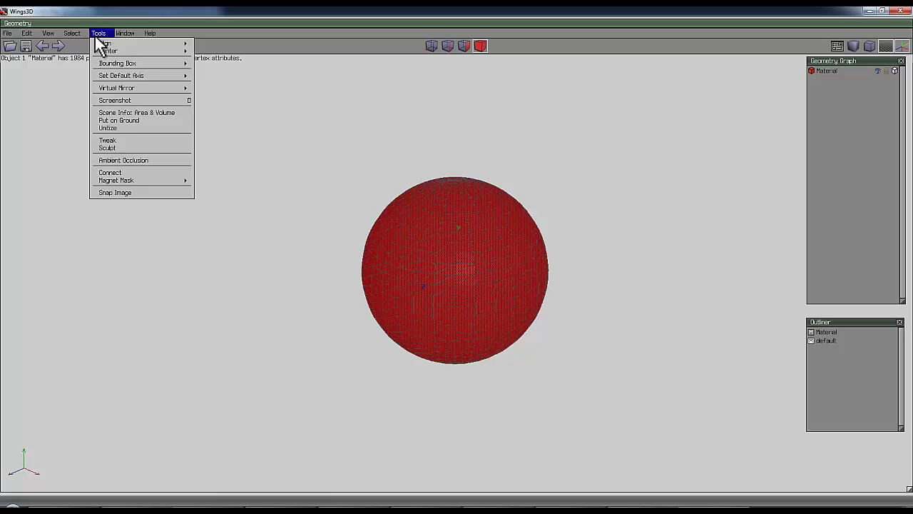
right_click(381, 192)
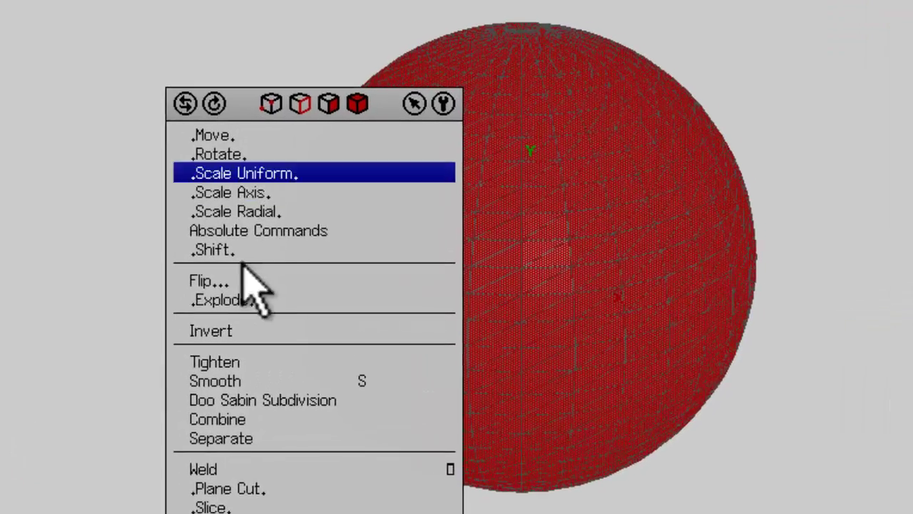
click(233, 335)
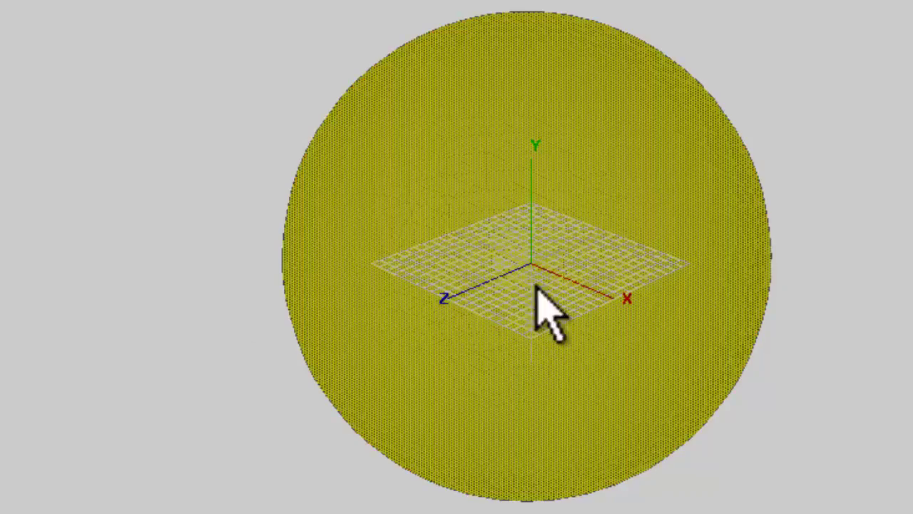
Examine the inverted sphere from inside and outside and from a rotated viewpoint
scroll(674, 330, up, 5)
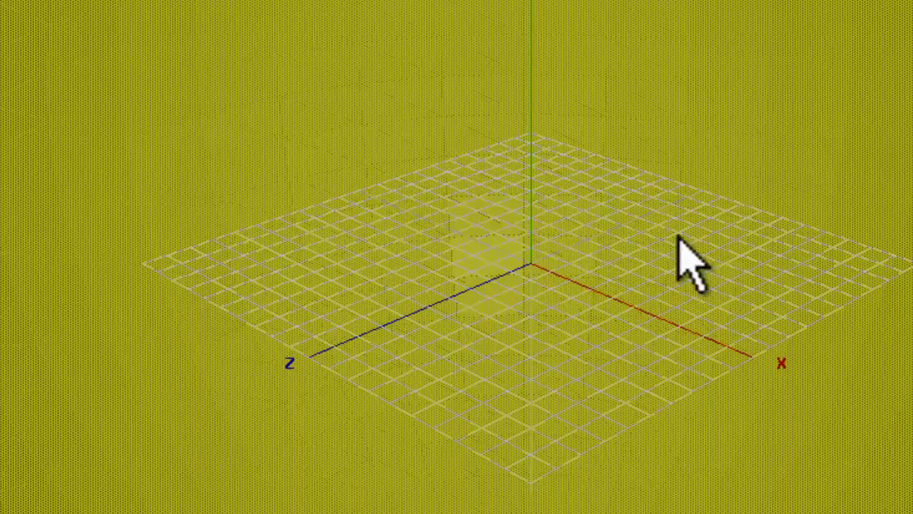
scroll(585, 368, down, 5)
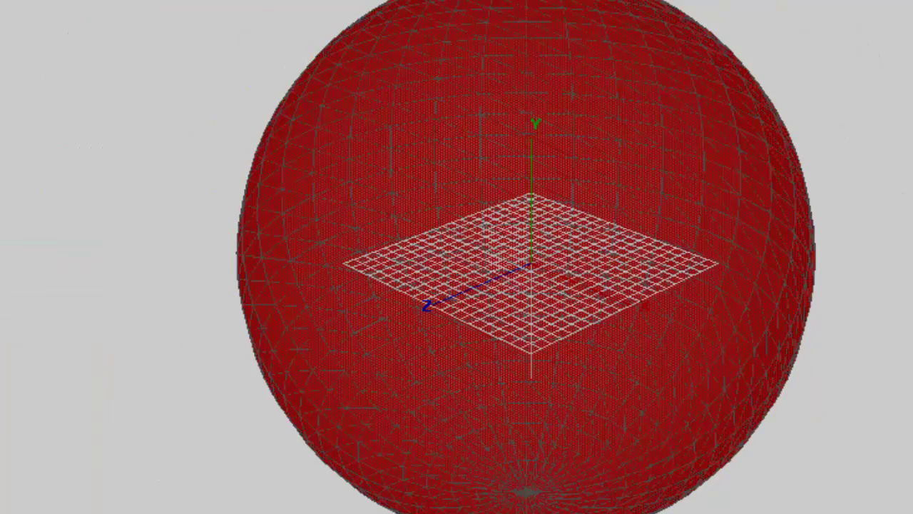
scroll(805, 265, up, 5)
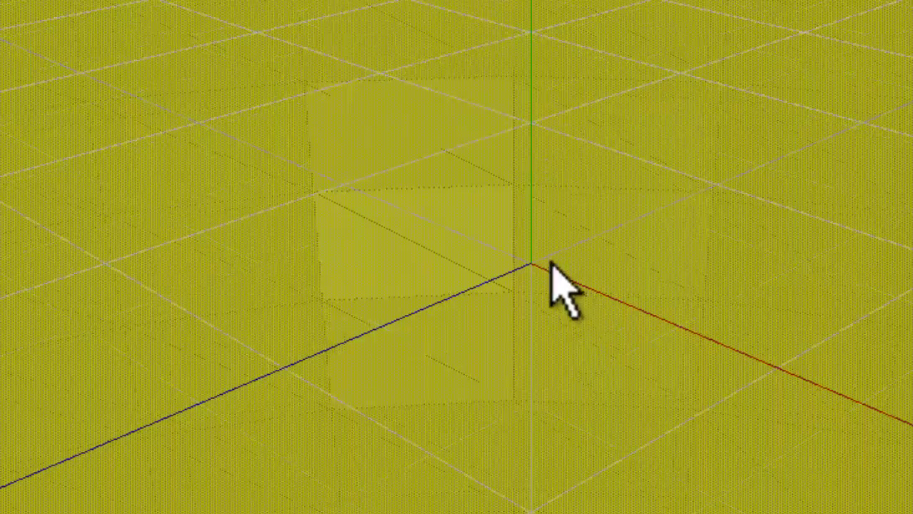
scroll(555, 286, down, 2)
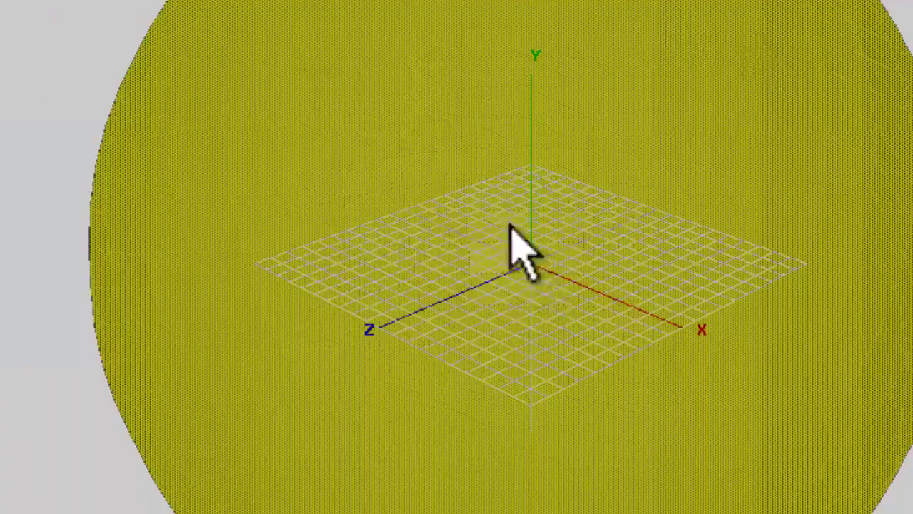
scroll(322, 78, down, 3)
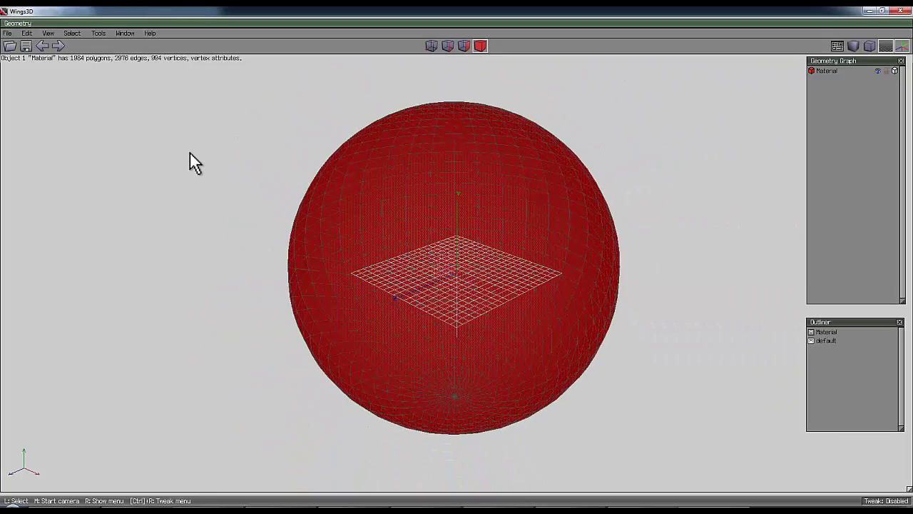
middle_click(462, 279)
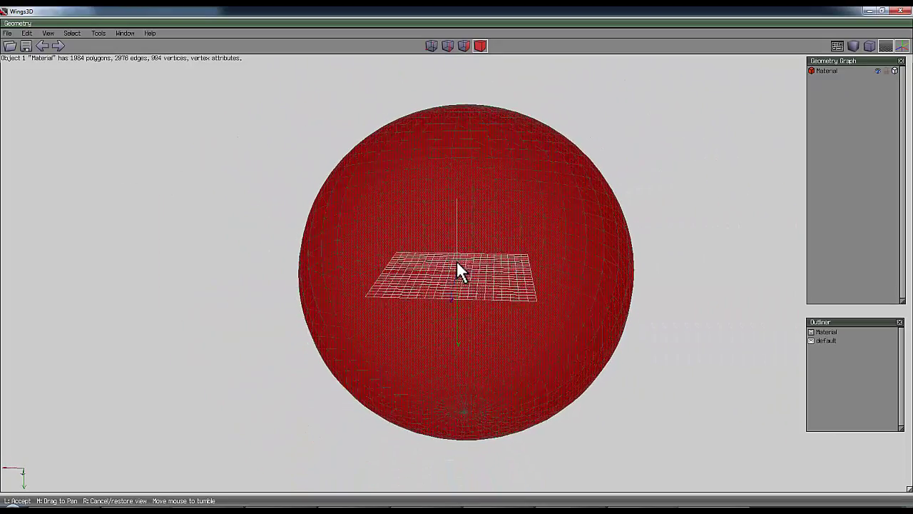
click(189, 179)
Export only the selected sphere as a Wavefront file named Haze_effect_sphere1_inverted.obj in the +grab this folder
click(7, 33)
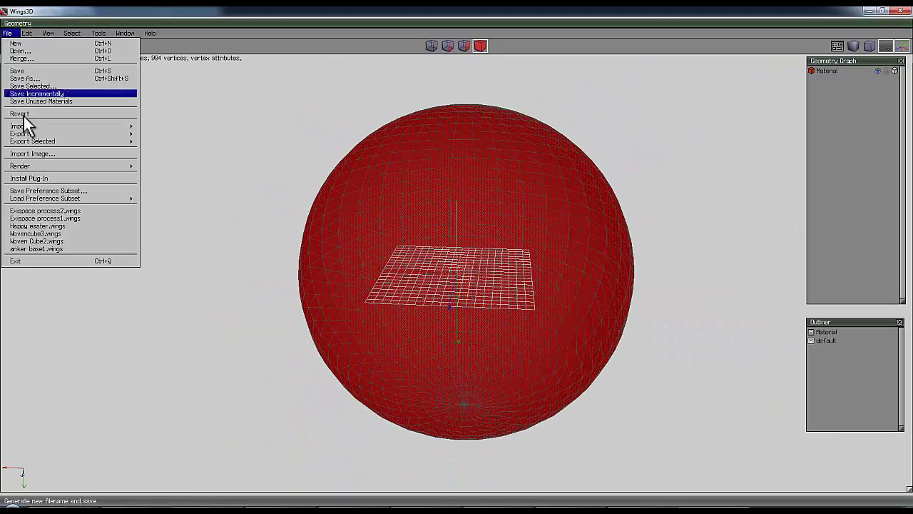
mouse_move(28, 134)
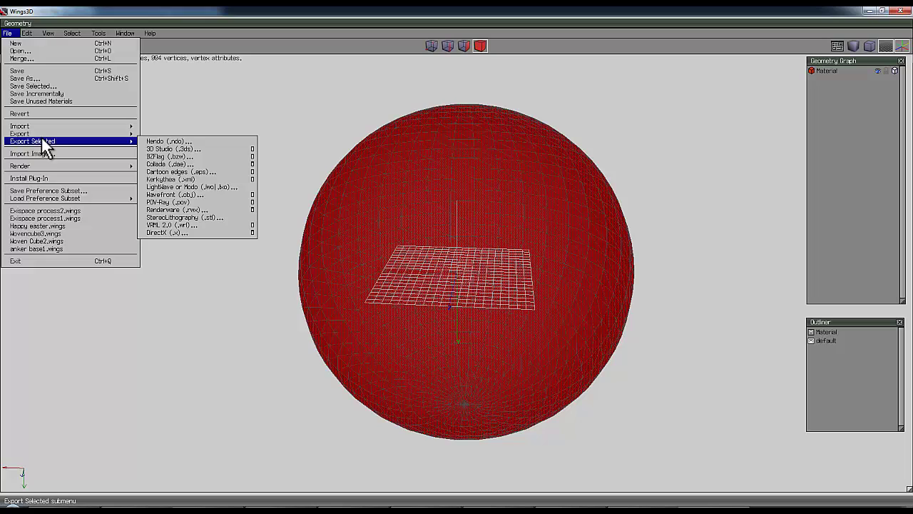
click(218, 187)
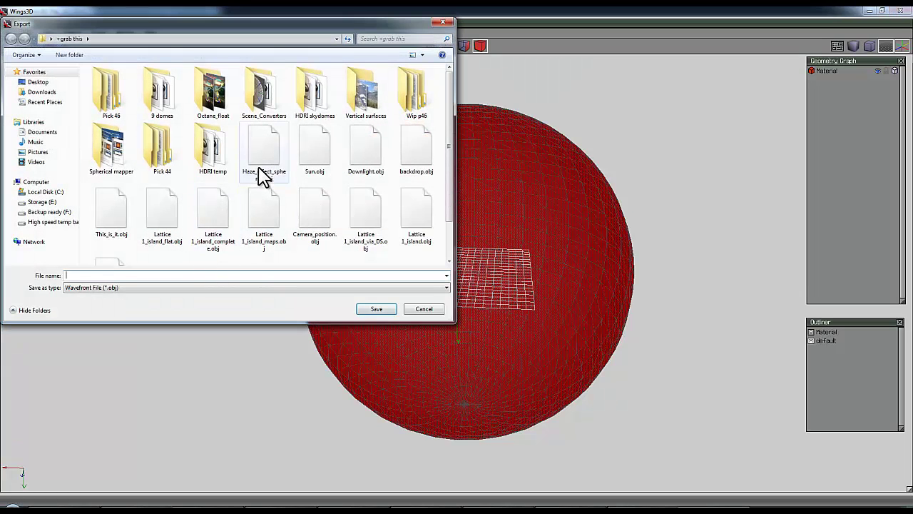
click(264, 175)
click(117, 275)
click(117, 275)
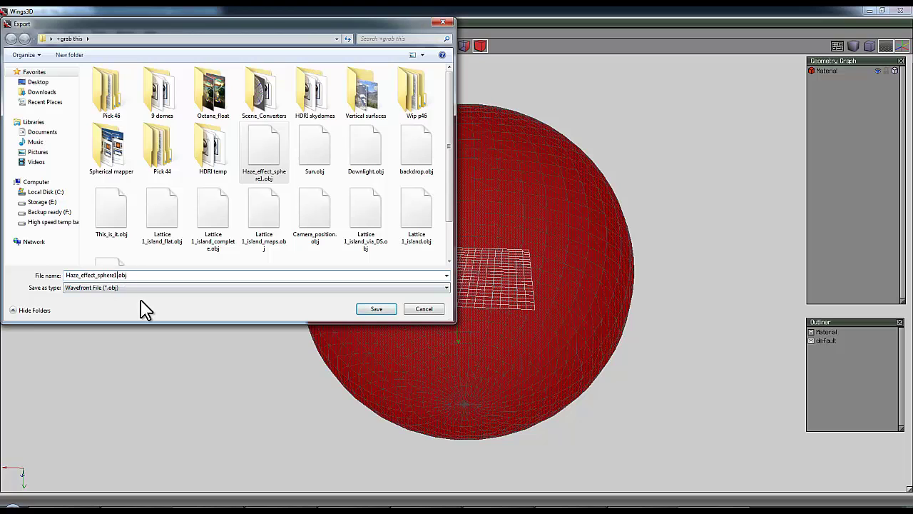
text(_inverted)
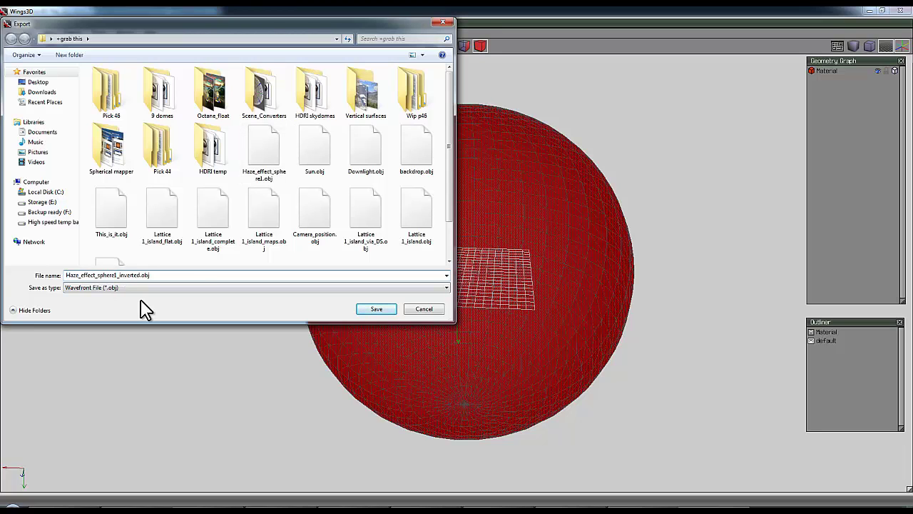
key(Return)
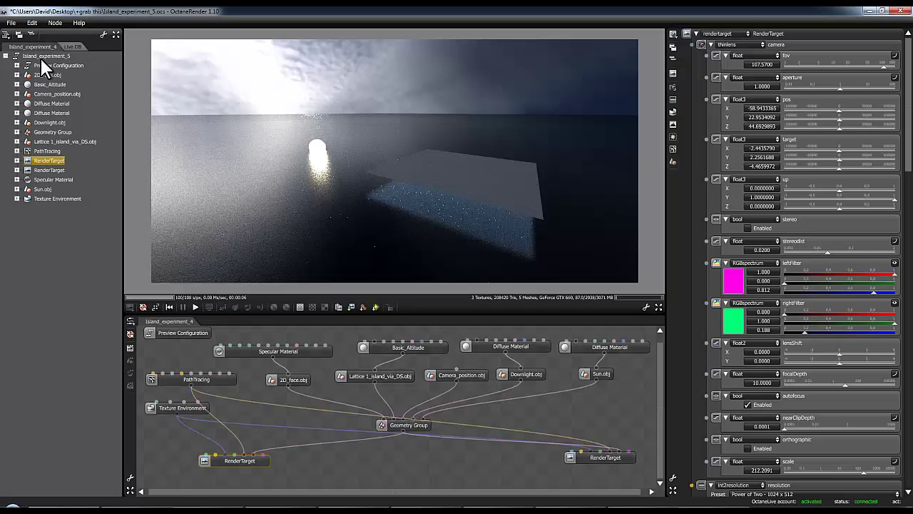
In OctaneRender, import the mesh Haze_effect_sphere1_inverted1.obj and place its node near the Sun.obj node in the graph
click(54, 22)
click(74, 55)
click(451, 230)
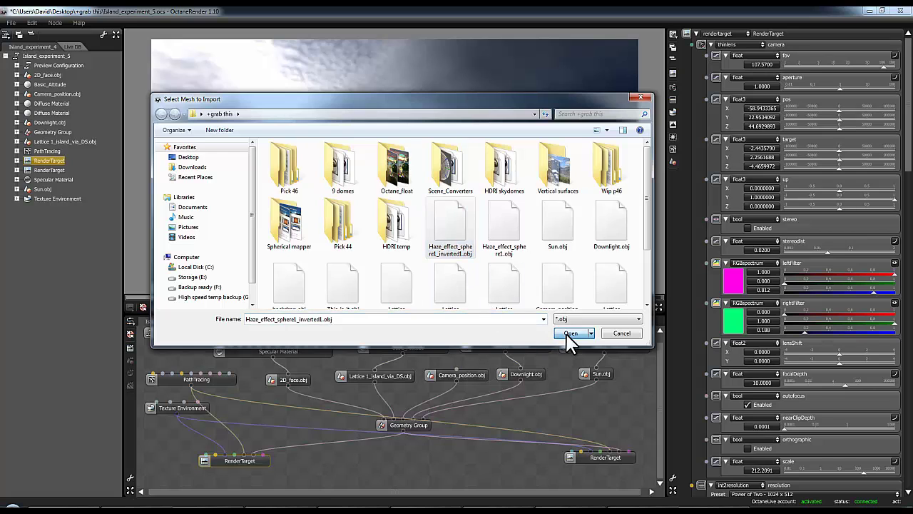
click(570, 333)
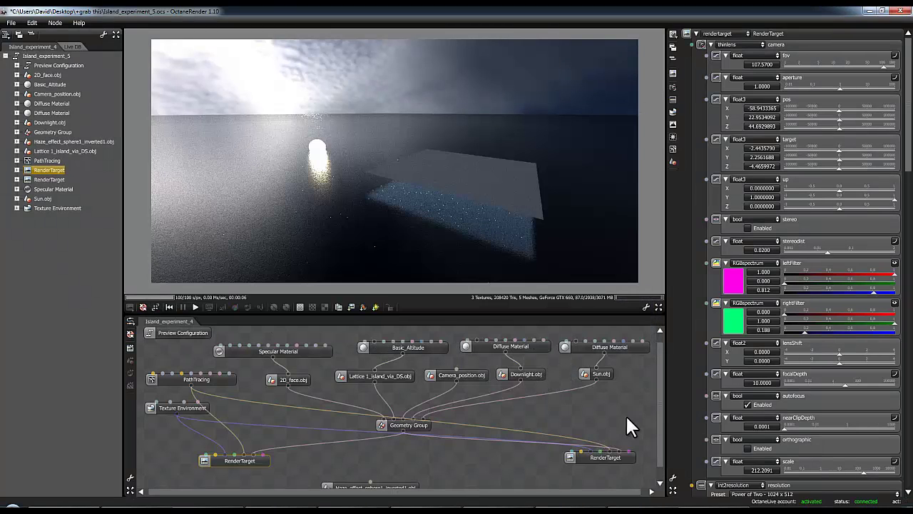
drag(408, 489, 628, 407)
Rearrange the material and mesh nodes closer together in the graph to make room beside them for the haze sphere node
drag(307, 351, 271, 347)
drag(294, 376, 276, 372)
drag(425, 350, 362, 339)
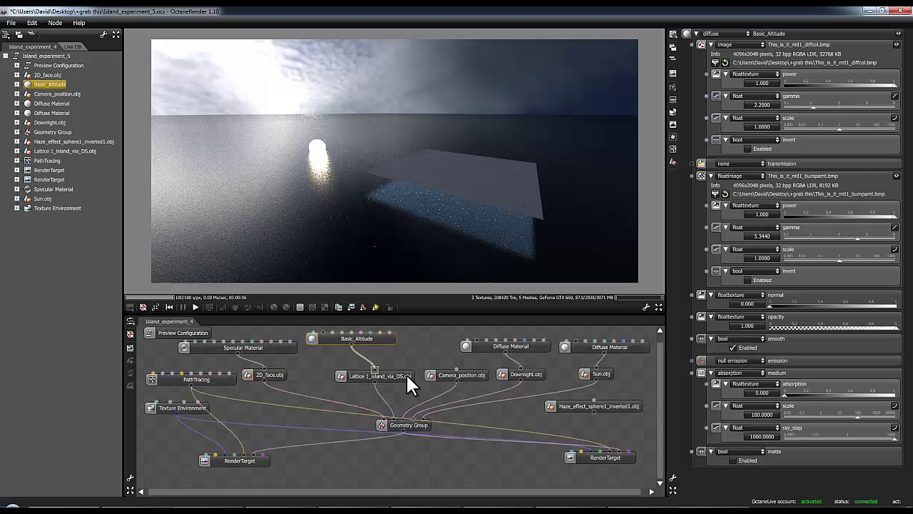
drag(406, 373, 363, 367)
drag(478, 377, 402, 391)
drag(493, 345, 437, 339)
drag(509, 376, 424, 368)
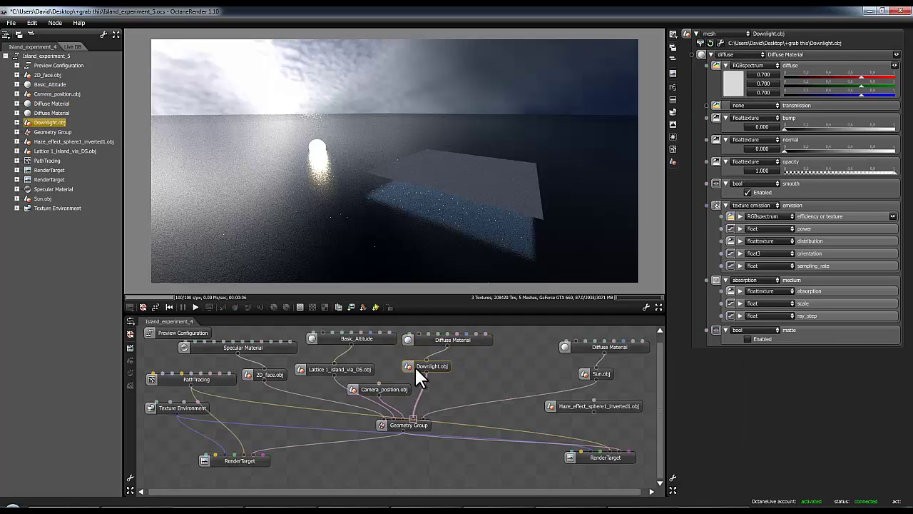
drag(583, 347, 519, 339)
drag(574, 369, 480, 366)
drag(581, 404, 586, 381)
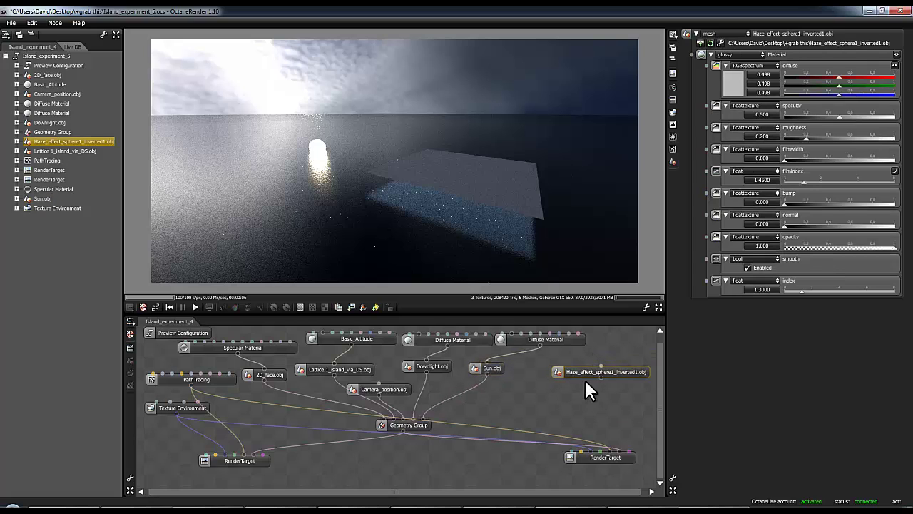
Add an input to the Geometry Group, connect the inverted haze sphere mesh to it, and check both render targets
click(423, 423)
click(713, 40)
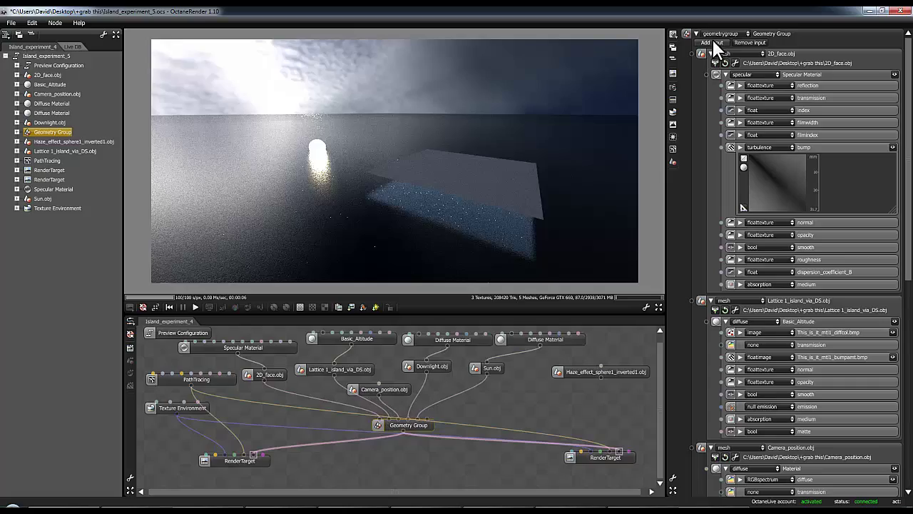
drag(600, 376, 431, 420)
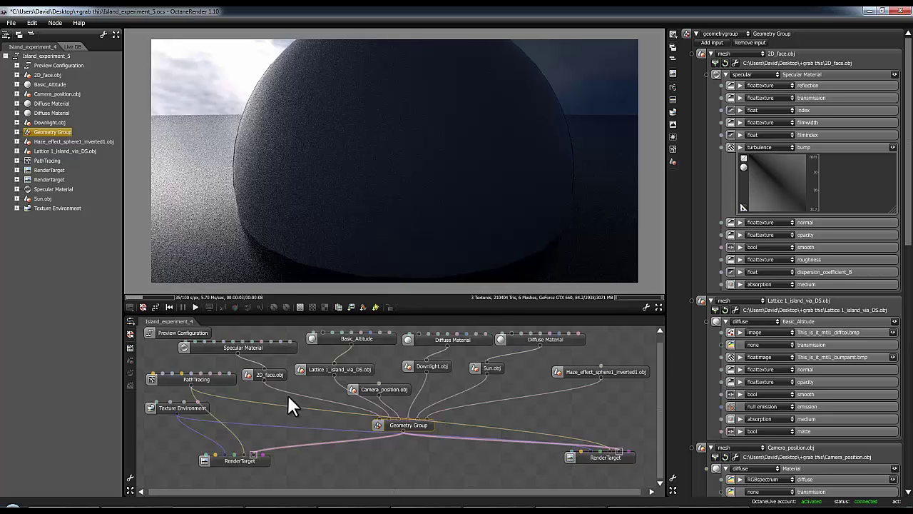
click(256, 458)
click(617, 458)
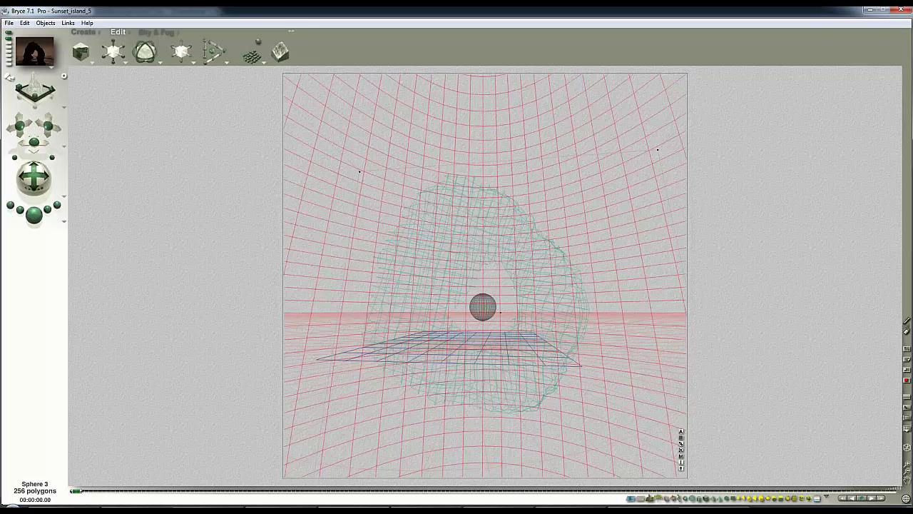
Delete the enclosing sphere, the arch, the small sphere and the flat plane from the Bryce scene
key(Delete)
click(525, 307)
key(Delete)
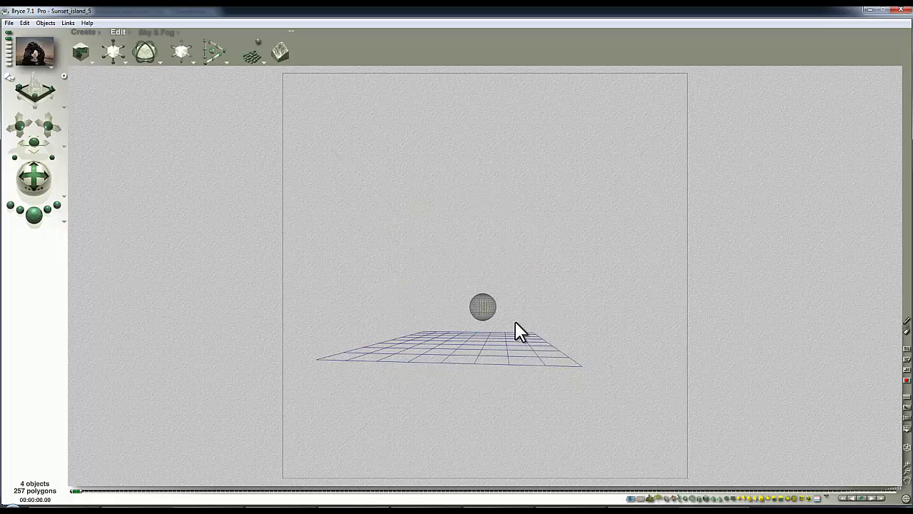
click(478, 319)
key(Delete)
click(492, 348)
key(Delete)
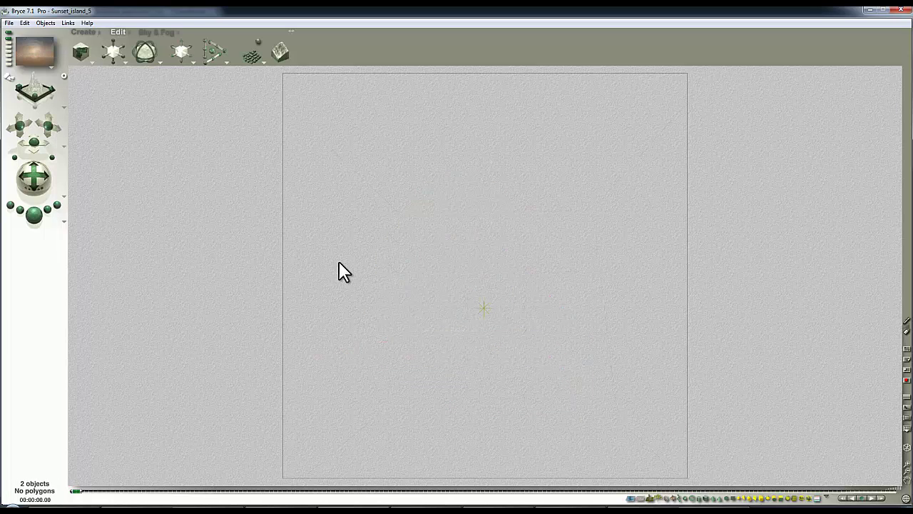
Examine the image-based lighting settings in the Sky Lab, including the backdrop option, and accept them
click(157, 33)
click(244, 37)
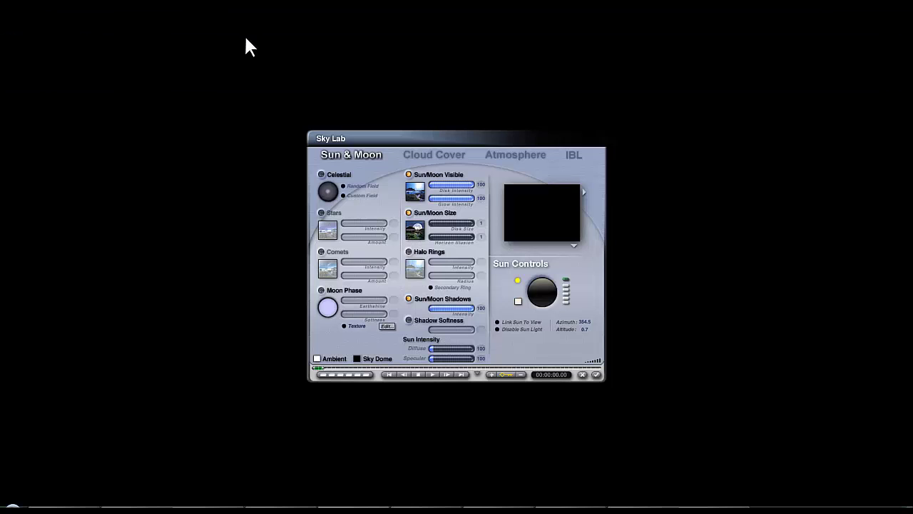
click(571, 155)
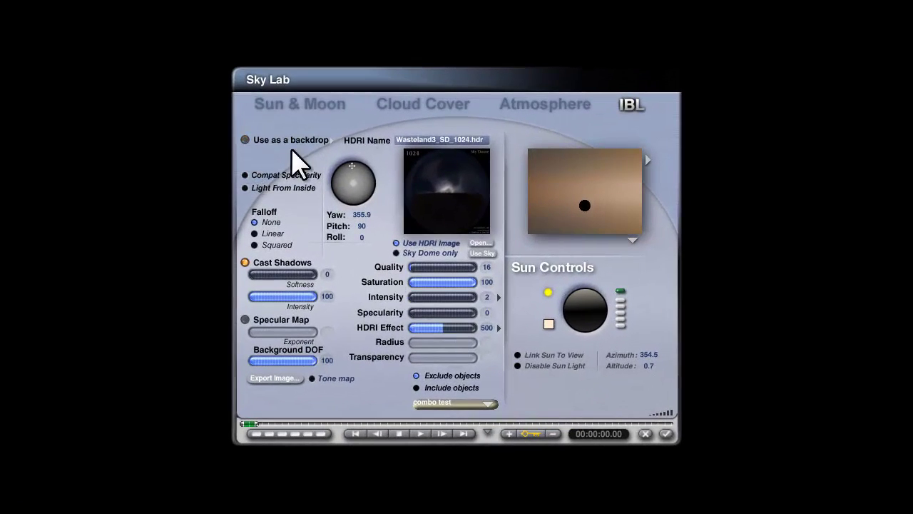
click(665, 433)
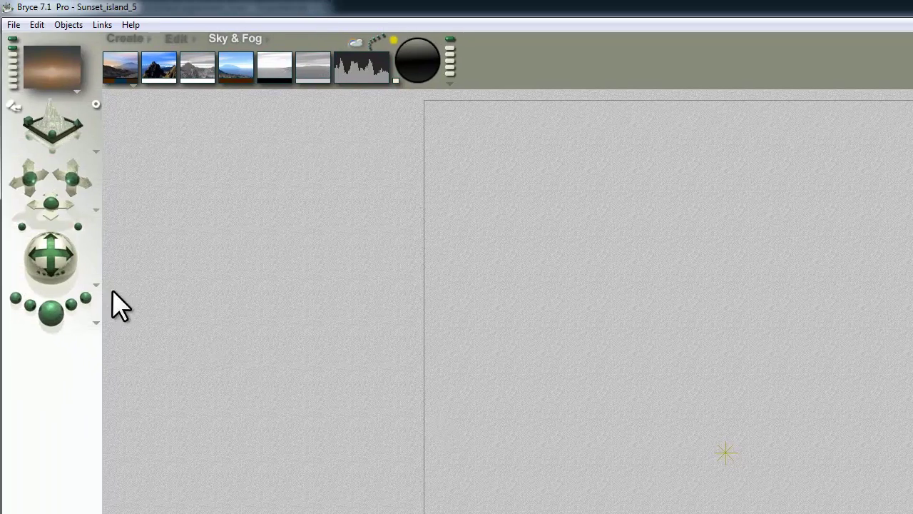
Render the empty sky scene and switch the render projection to 360 Panoramic Projection
click(50, 310)
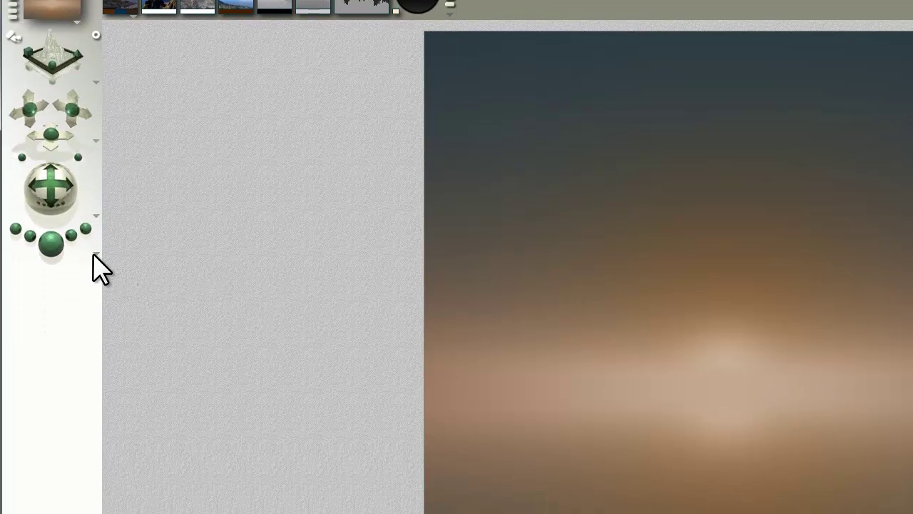
click(95, 323)
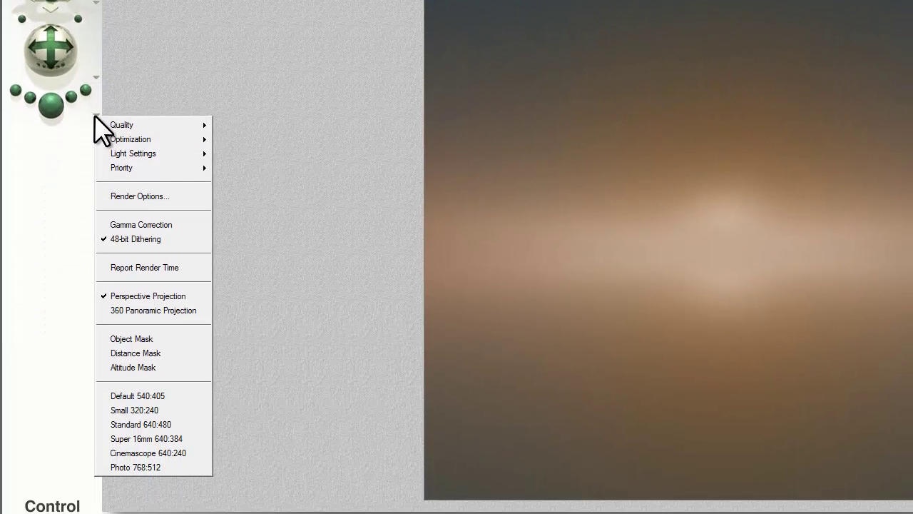
click(165, 310)
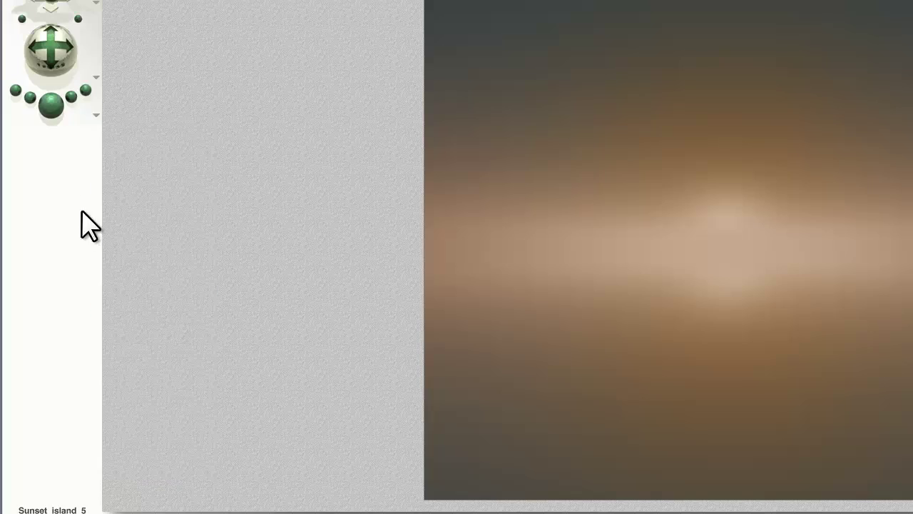
From the top view, set the camera's X and Y rotation to 0 in its attributes
key(2)
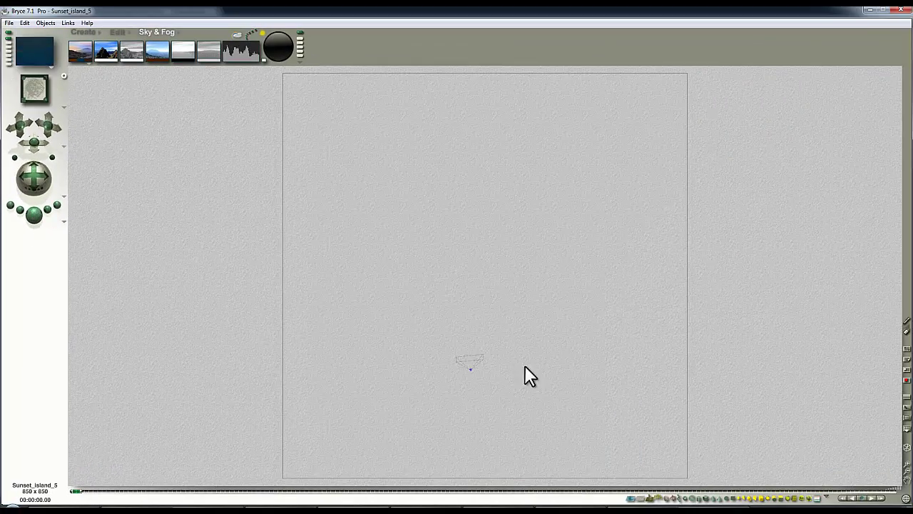
click(463, 352)
click(479, 372)
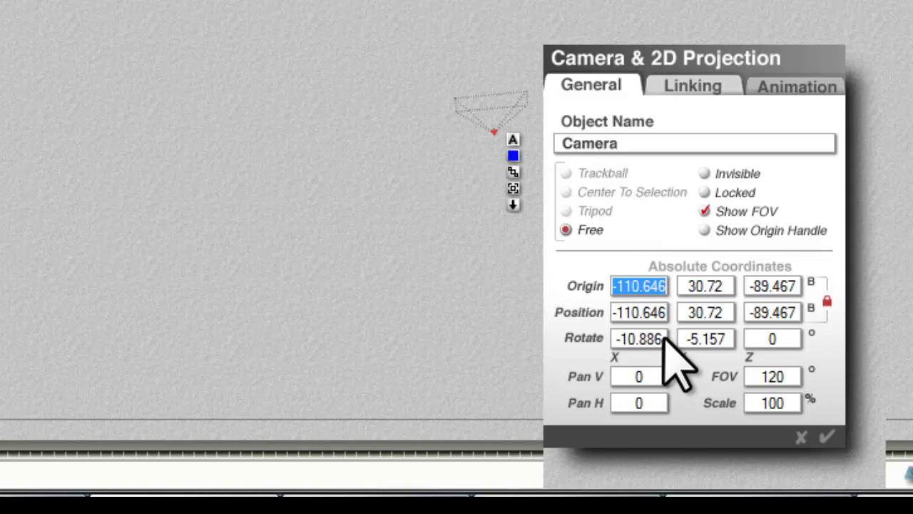
click(639, 338)
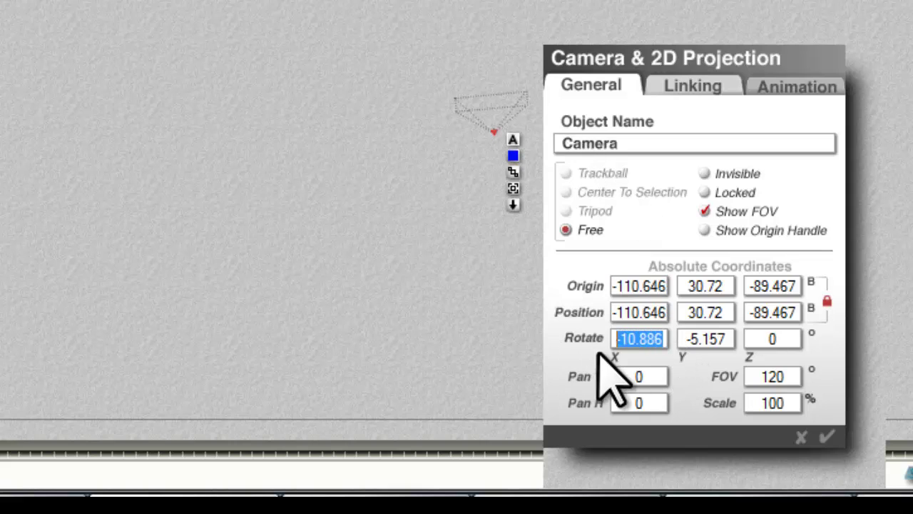
text(0)
click(707, 340)
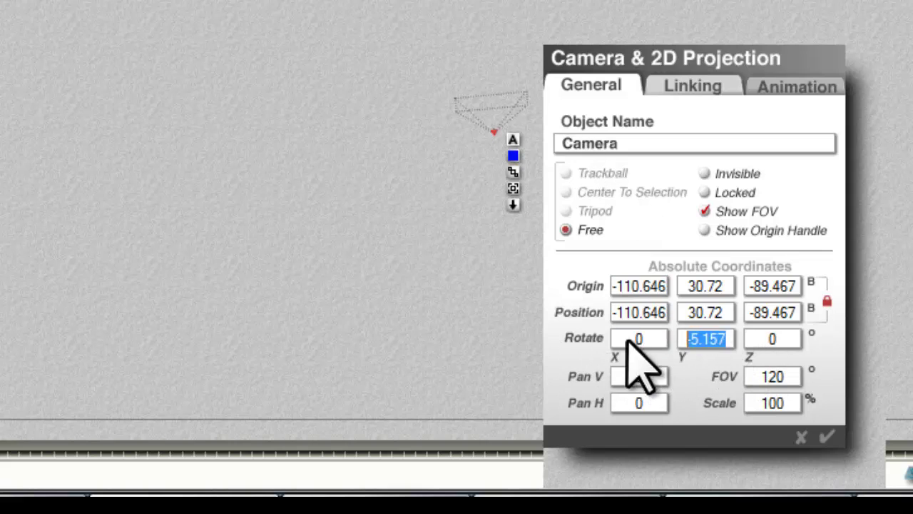
text(0)
click(826, 437)
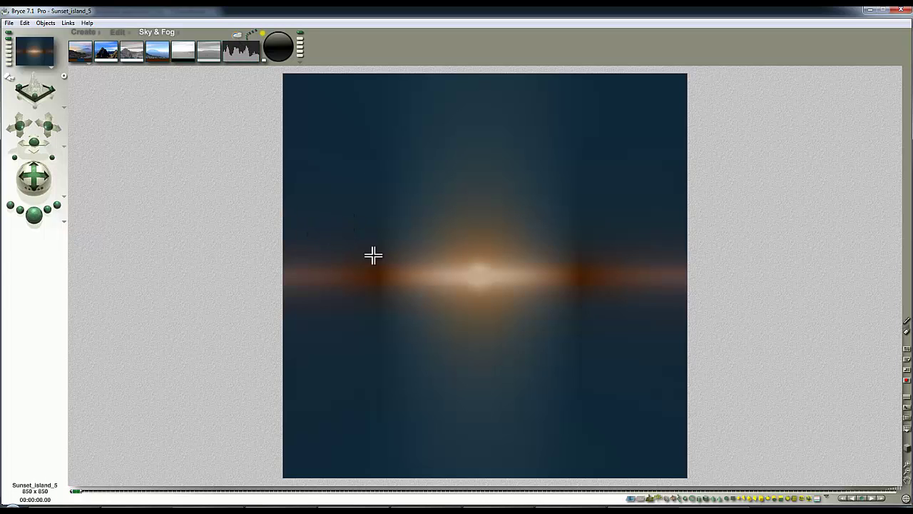
Turn off Blend with Sun and Haze in the Sky Lab's atmosphere settings
click(238, 36)
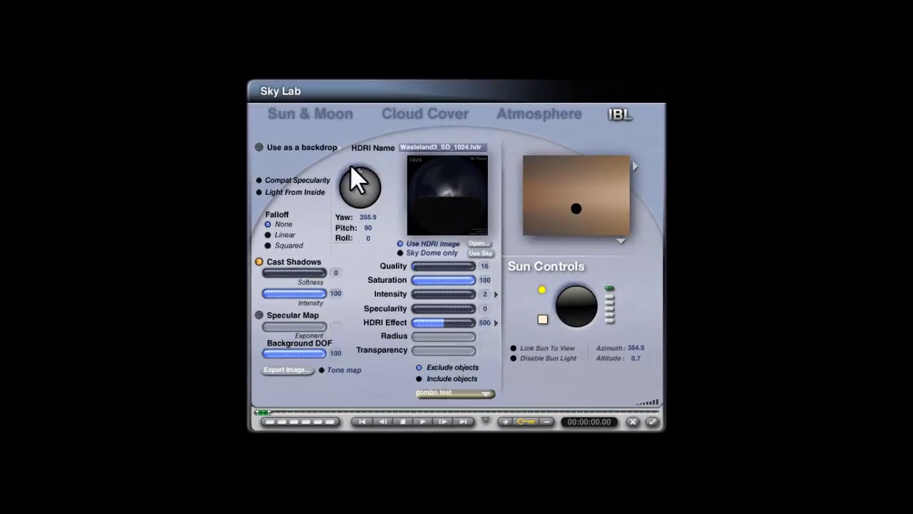
click(557, 111)
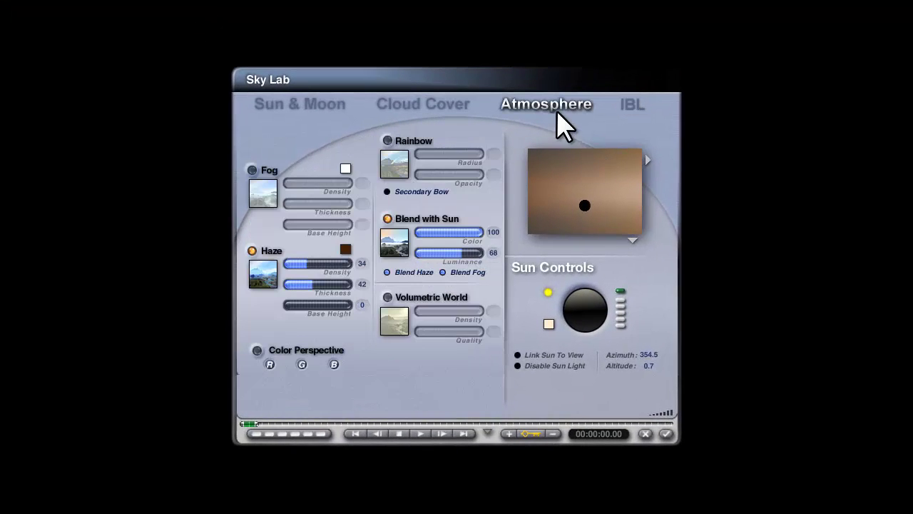
click(388, 219)
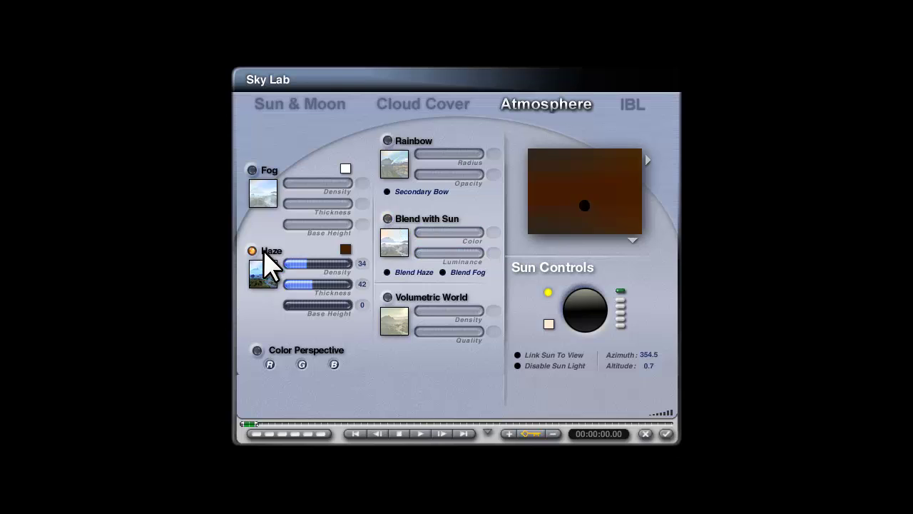
click(265, 253)
Move the sun to nearly overhead, set its altitude to 90, and accept the Sky Lab settings
drag(591, 307, 573, 313)
click(628, 242)
click(645, 251)
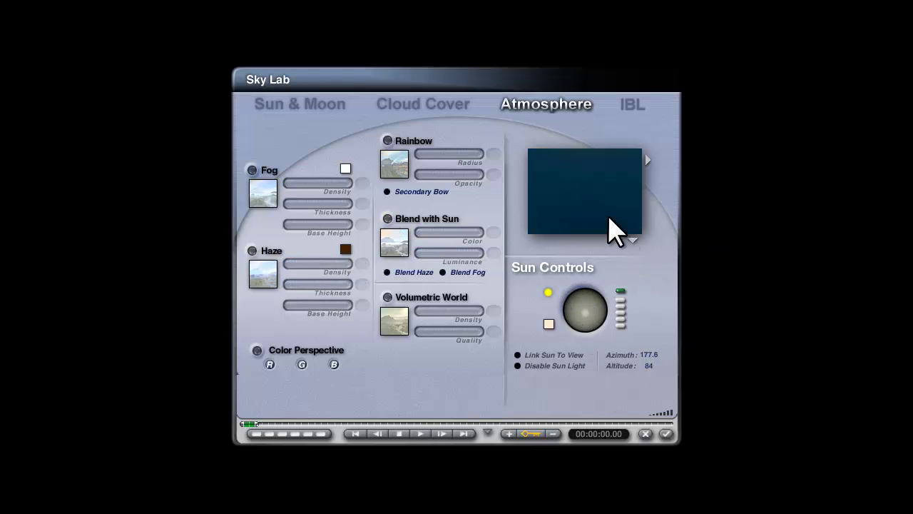
click(650, 365)
text(90)
key(Return)
click(663, 433)
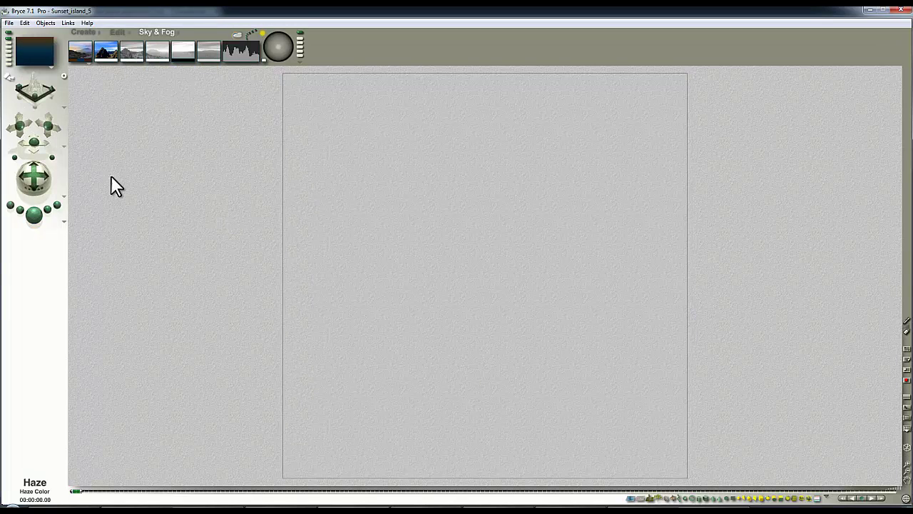
Bring back the haze in white and change the third custom sky colour to black, rendering the sky to check it
click(159, 52)
click(34, 214)
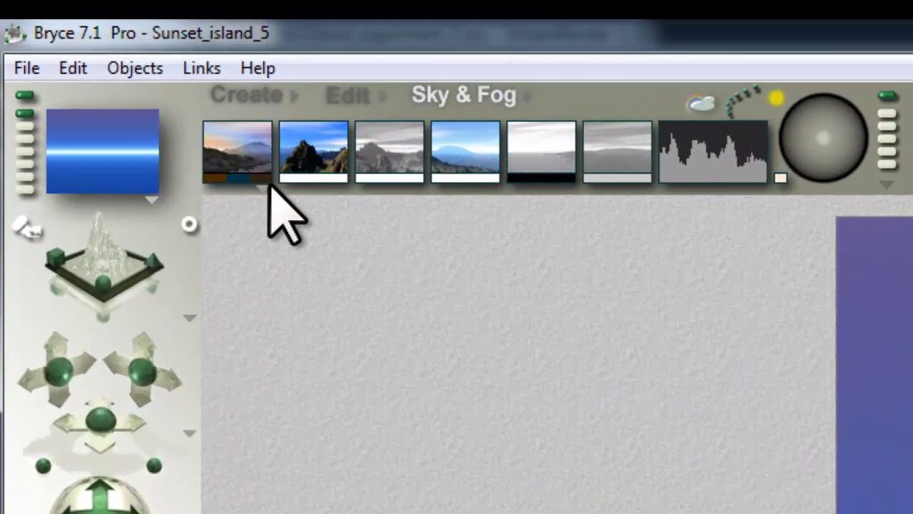
drag(263, 178, 537, 170)
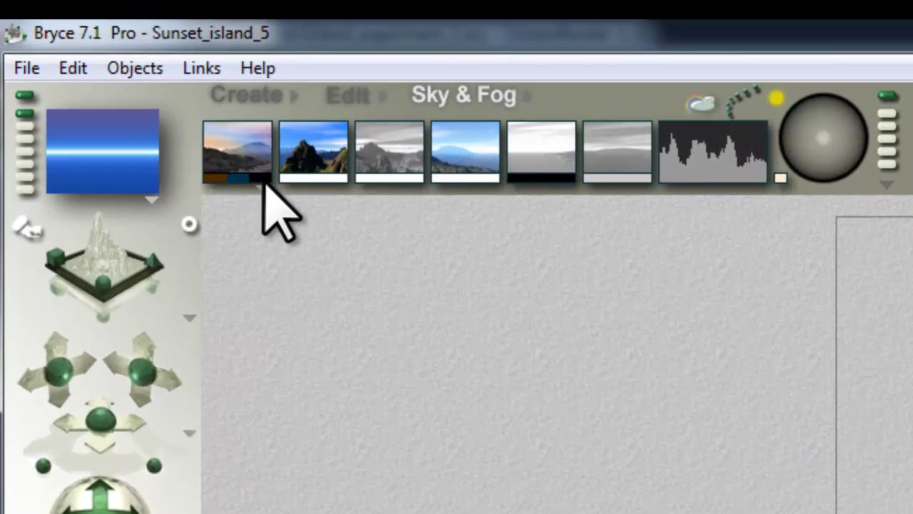
click(265, 177)
drag(249, 179, 241, 173)
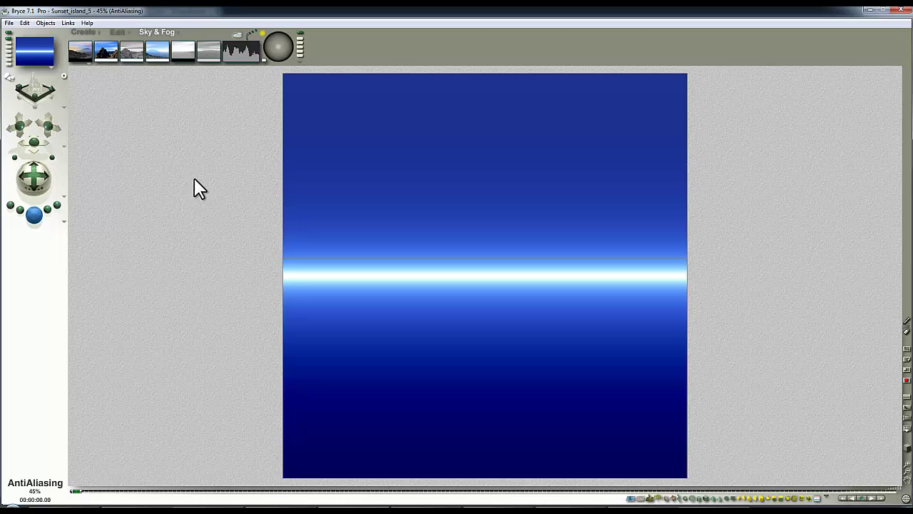
Export the rendered sky as haze_effect.bmp into the +grab this folder
click(9, 24)
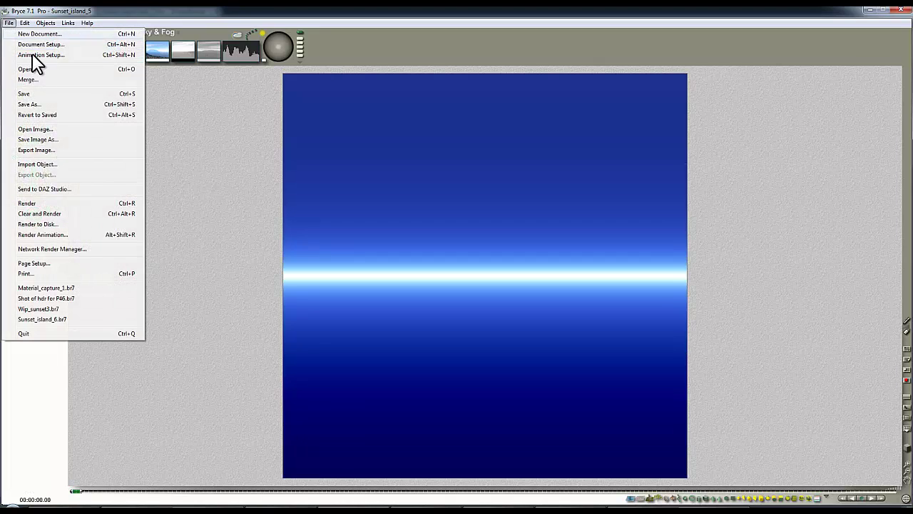
click(53, 150)
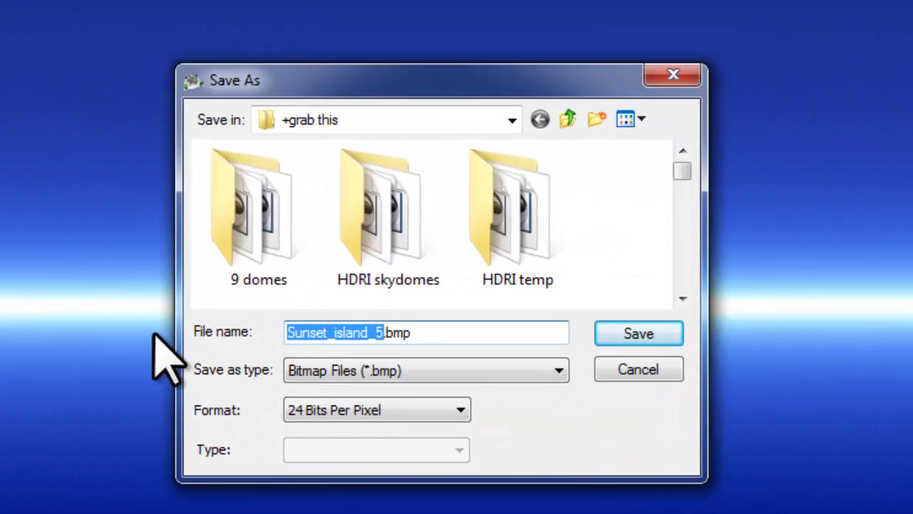
key(BackSpace)
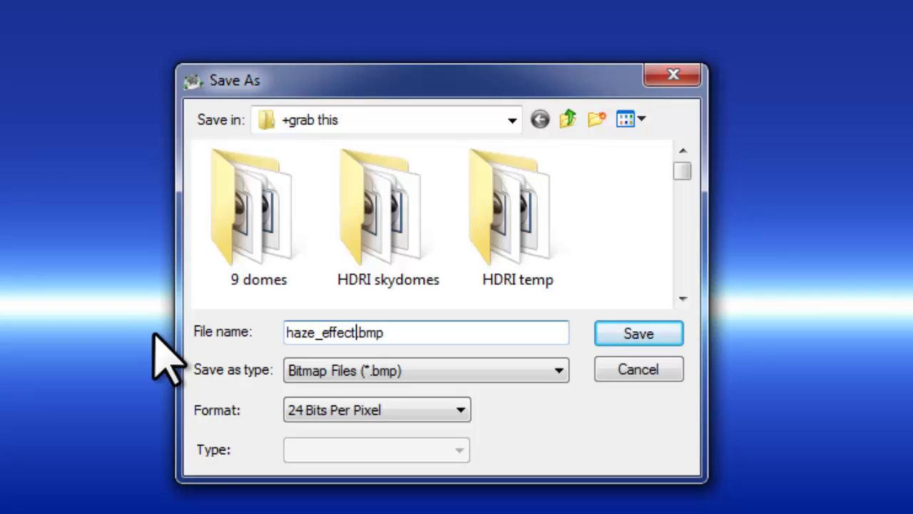
text(haze_effect)
key(Return)
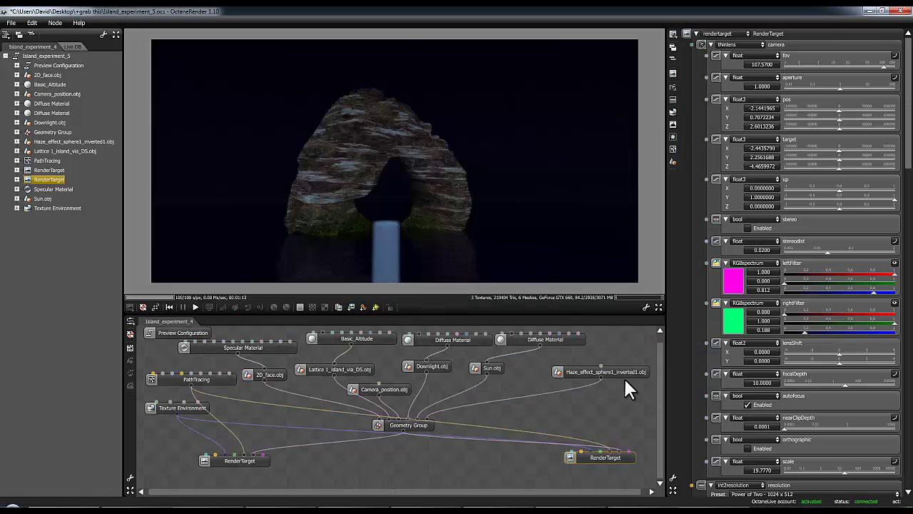
In OctaneRender, add a diffuse material node above the inverted haze sphere mesh and connect it to the mesh's material input
drag(625, 379, 620, 399)
right_click(556, 358)
mouse_move(528, 336)
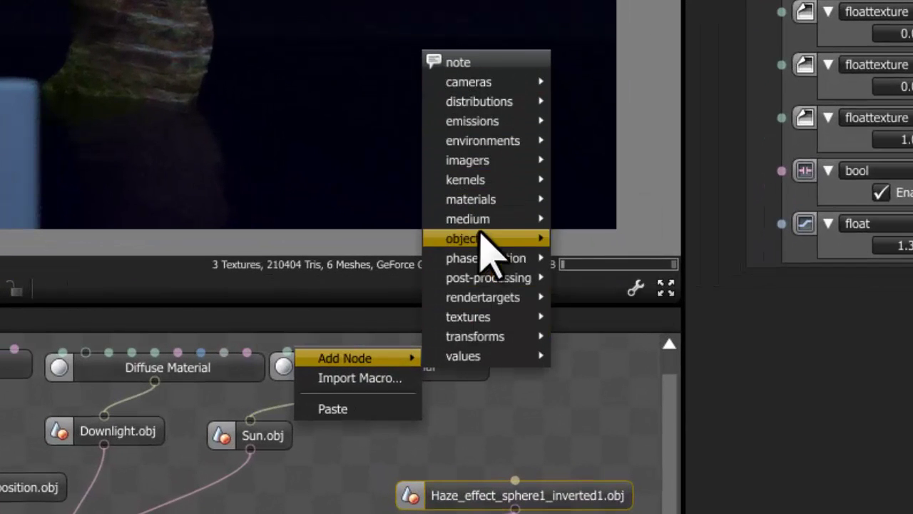
mouse_move(492, 199)
click(593, 96)
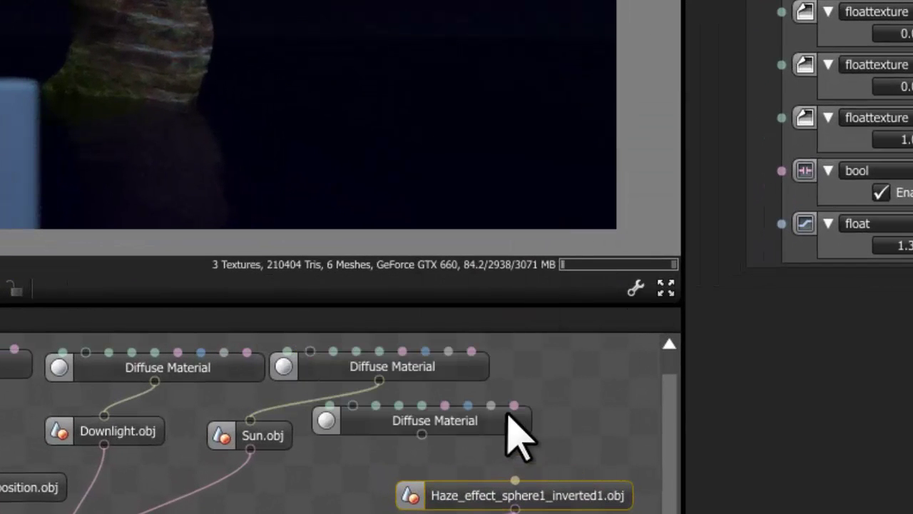
drag(513, 429, 611, 438)
drag(524, 438, 515, 479)
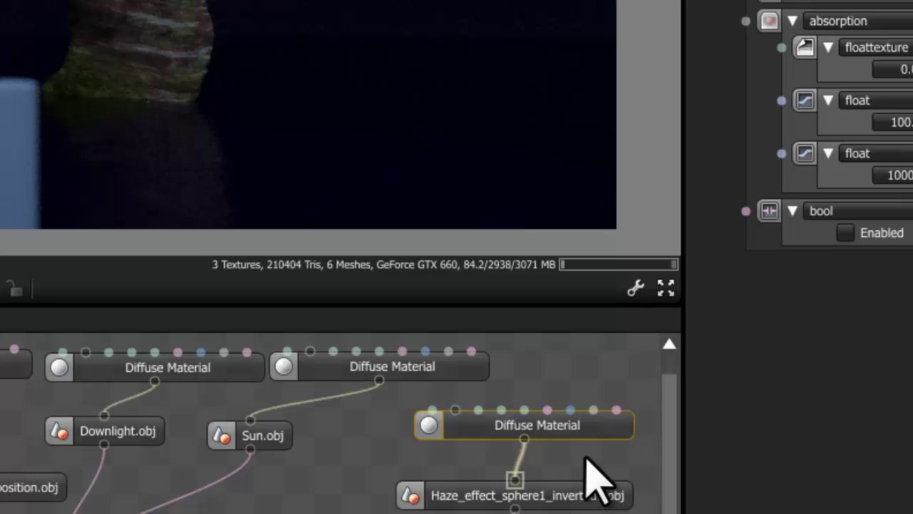
drag(572, 431, 579, 450)
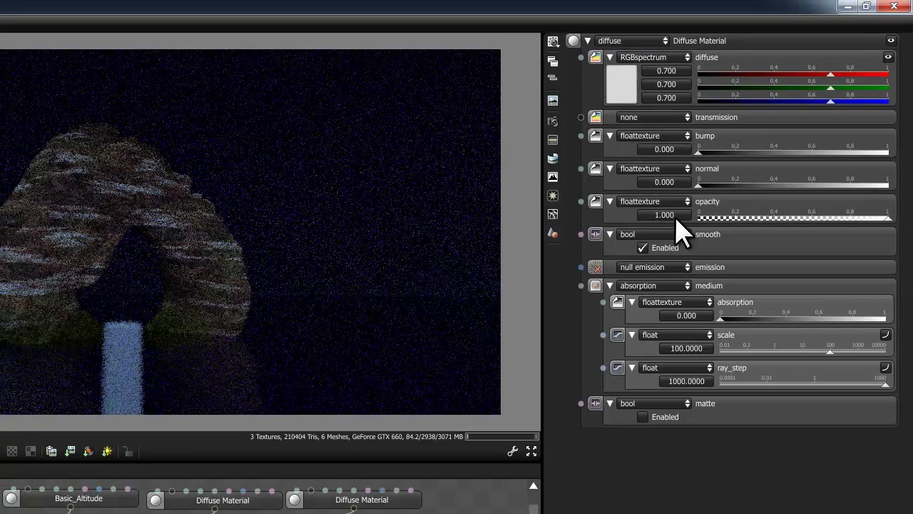
Add an image texture node beside the new diffuse material and load haze_effect.bmp into it
click(645, 202)
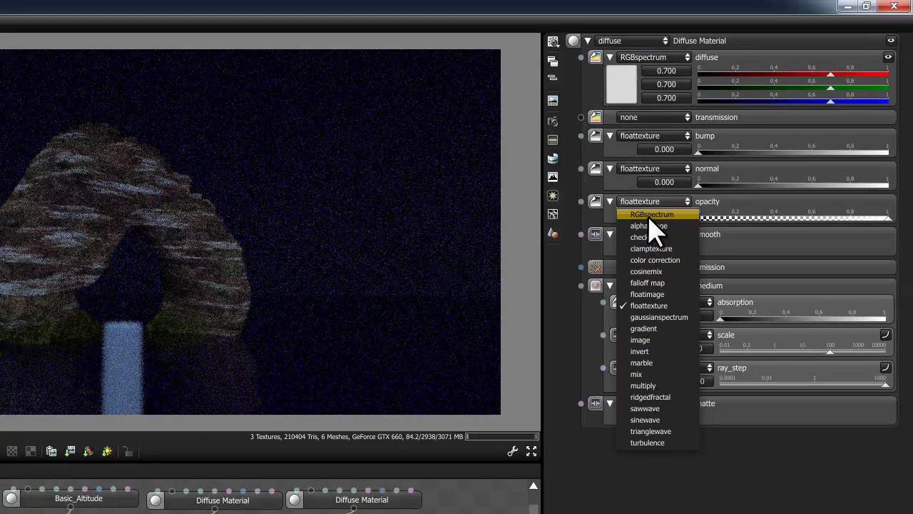
click(460, 507)
right_click(460, 507)
mouse_move(428, 468)
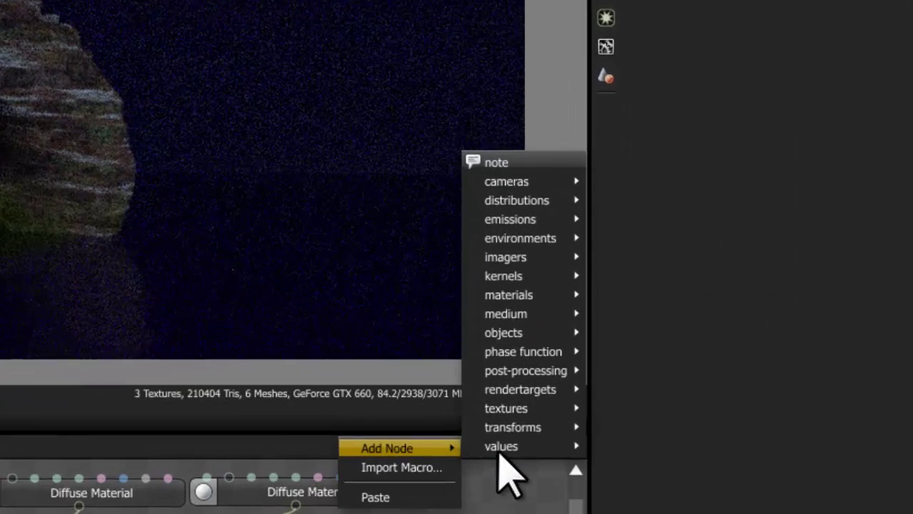
mouse_move(524, 412)
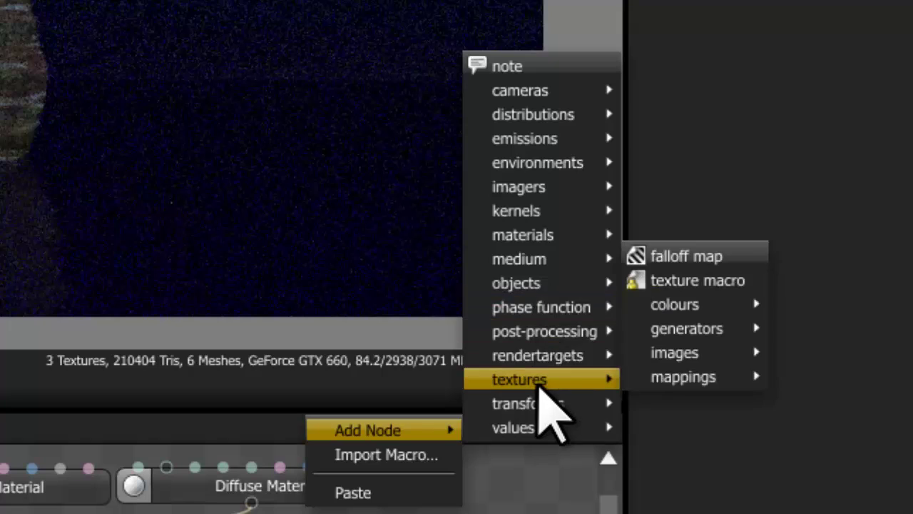
mouse_move(679, 357)
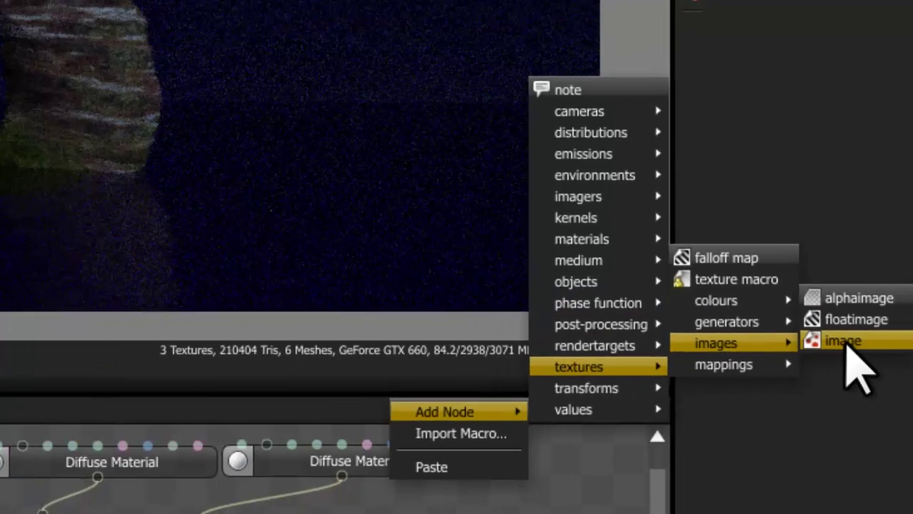
click(818, 350)
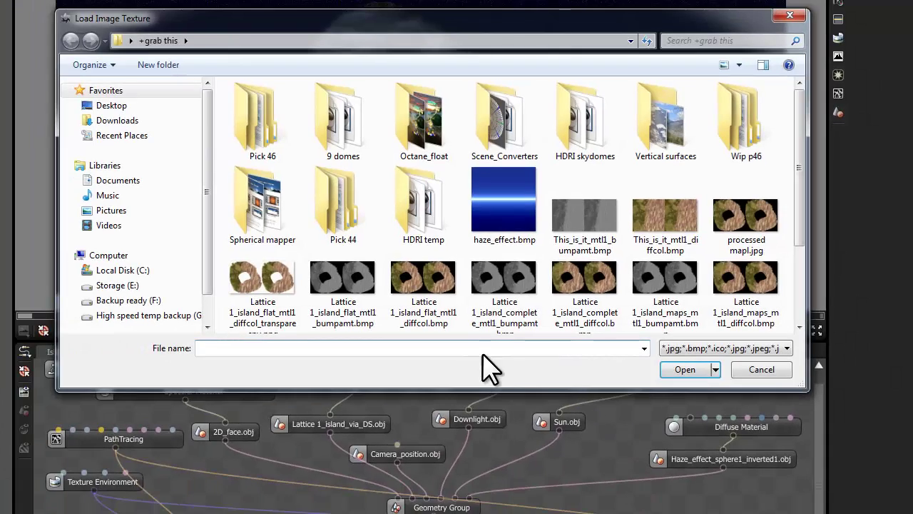
click(506, 210)
click(685, 369)
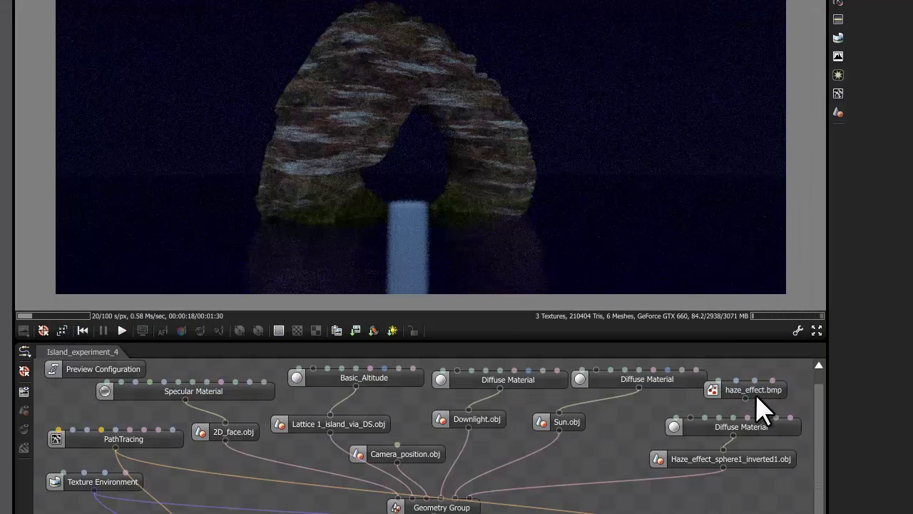
Connect the haze_effect.bmp texture to the opacity input of the haze sphere's diffuse material
click(757, 397)
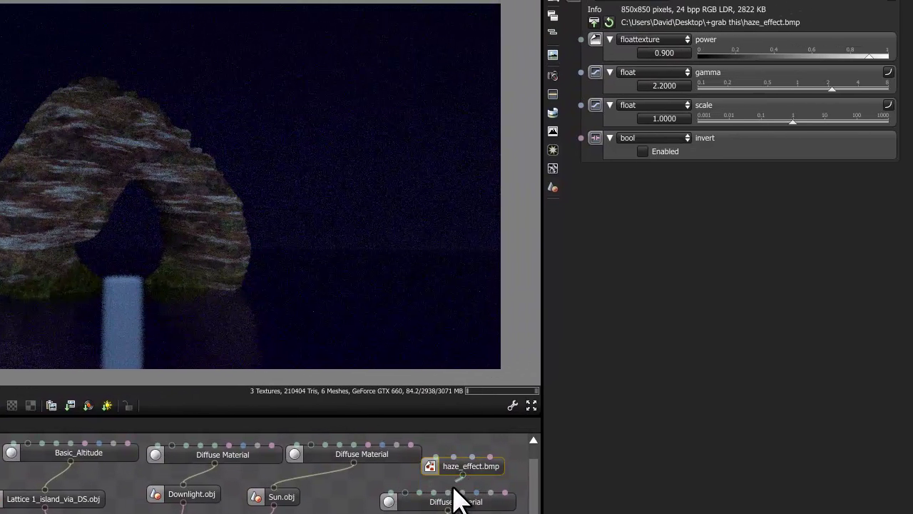
drag(453, 486, 449, 492)
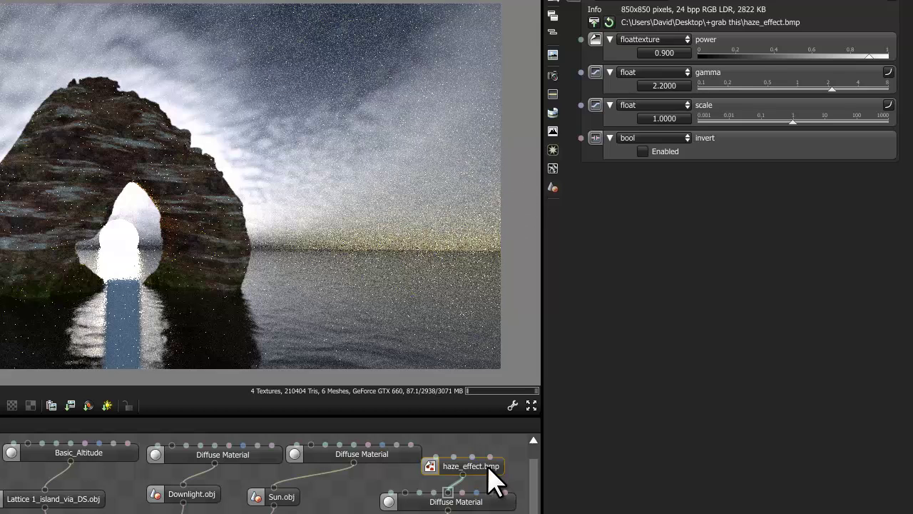
drag(488, 468, 493, 469)
scroll(897, 10, up, 3)
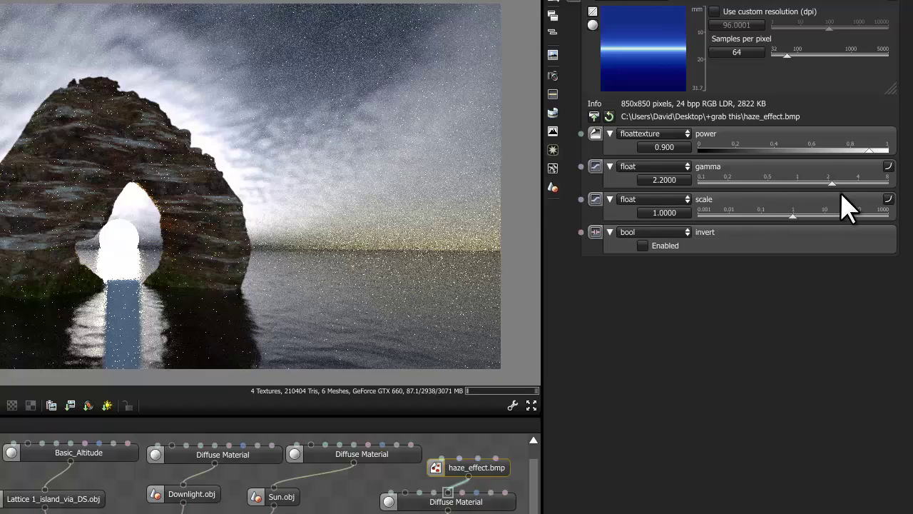
Raise the haze_effect.bmp texture's gamma to 8 and move the haze sphere mesh node closer to the Geometry Group's level
drag(832, 184, 890, 184)
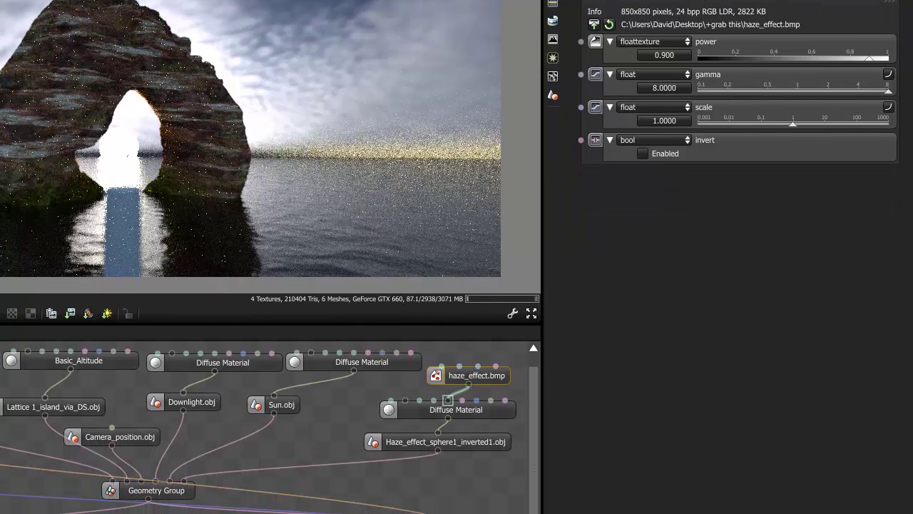
middle_drag(447, 399, 438, 399)
drag(469, 439, 460, 479)
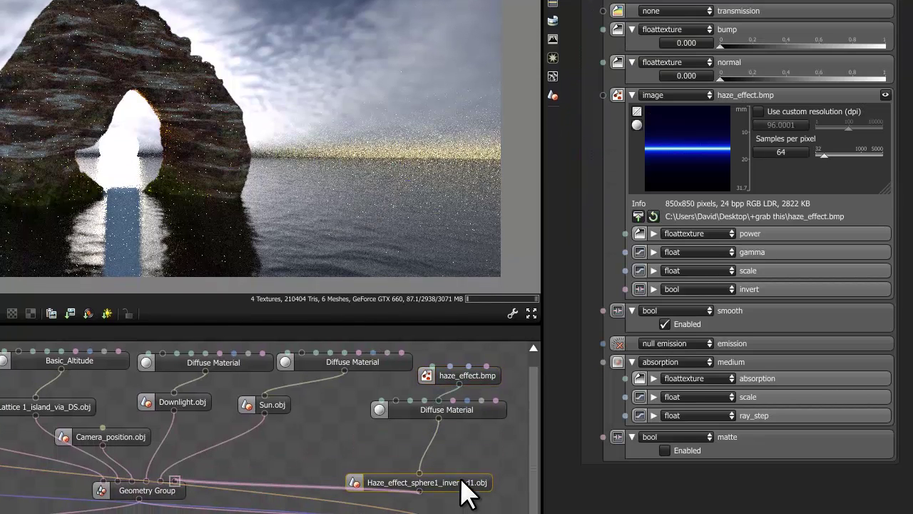
Move the haze diffuse material and haze_effect.bmp nodes down close to the haze sphere mesh node
drag(480, 411, 472, 451)
drag(475, 377, 421, 415)
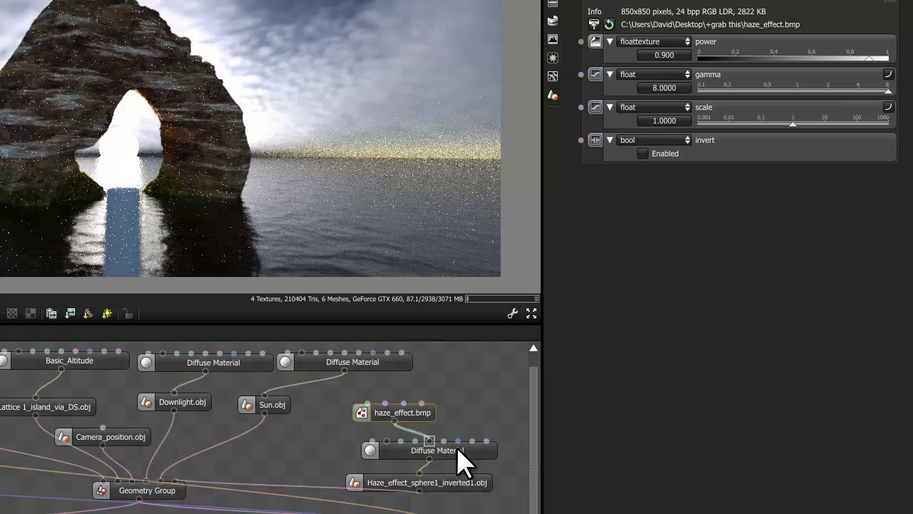
Switch the haze sphere material's emission to texture emission and raise its efficiency to about 0.741
click(458, 451)
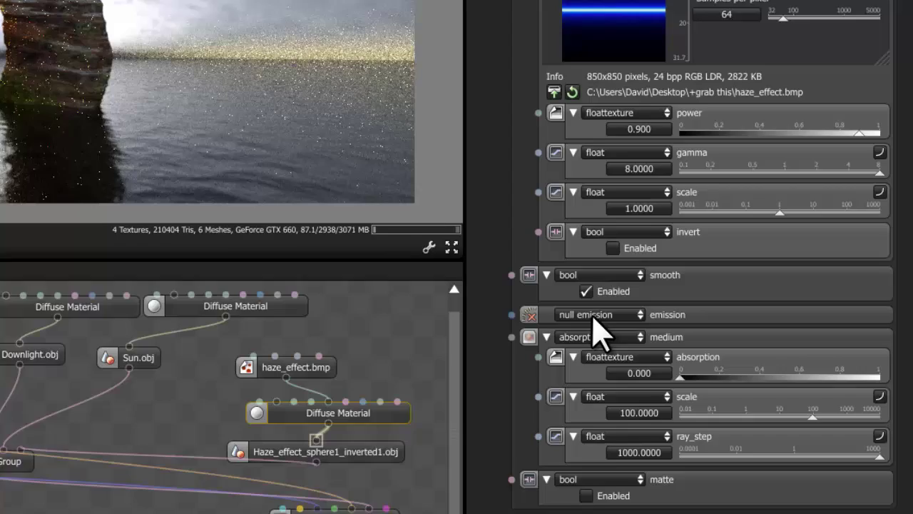
click(648, 372)
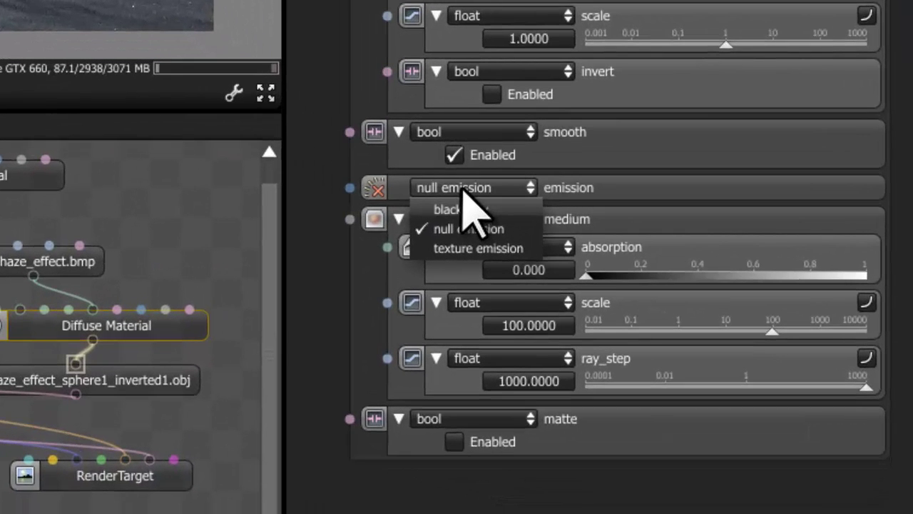
click(477, 248)
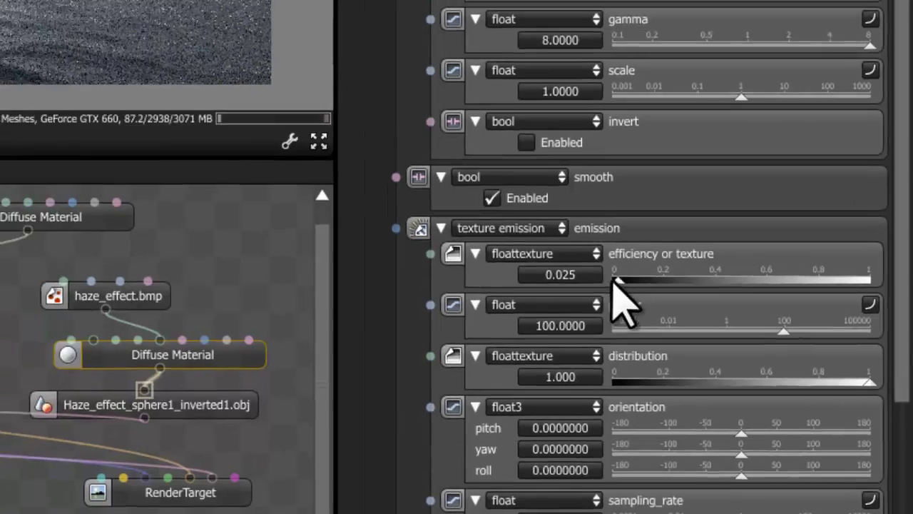
drag(615, 280, 671, 278)
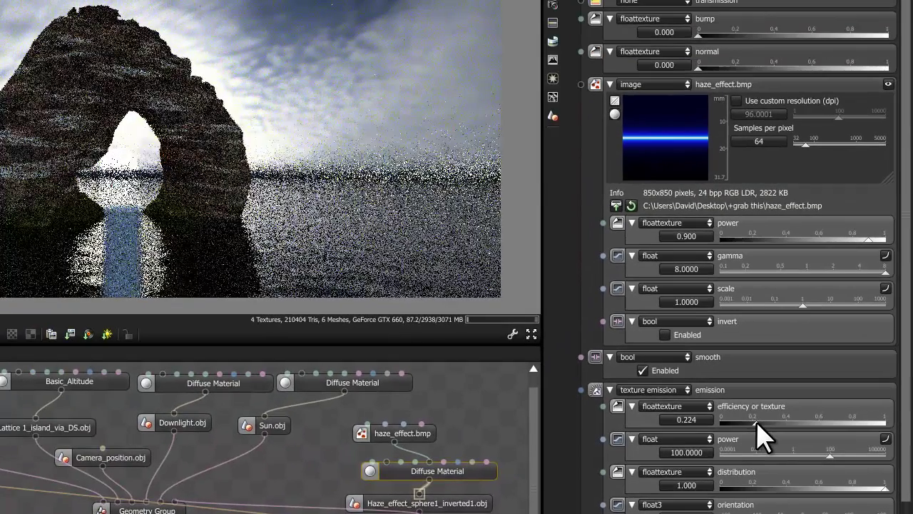
drag(756, 423, 842, 423)
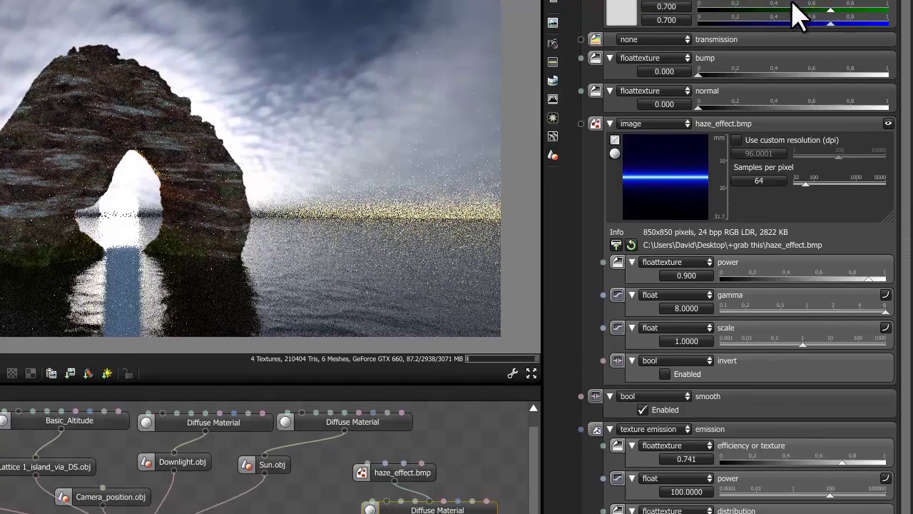
Set the haze material's diffuse colour to black and raise its emission power to about 18320
drag(830, 55, 648, 55)
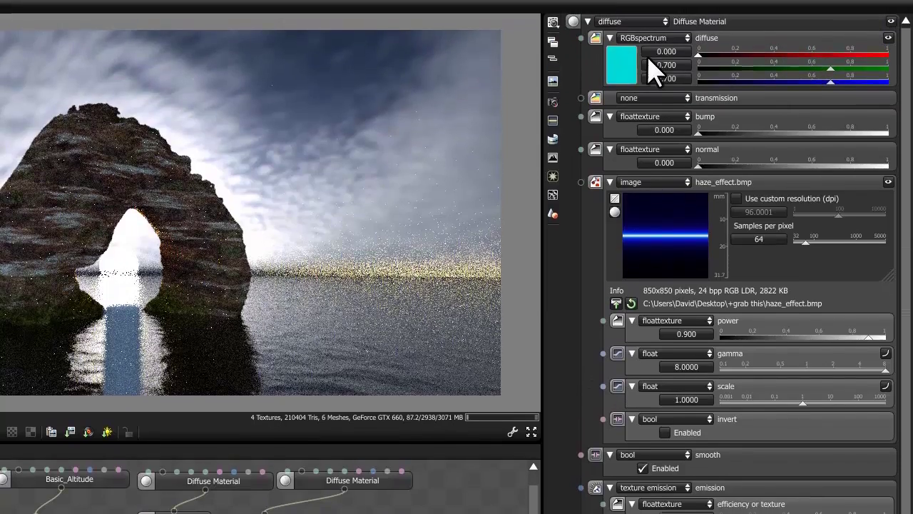
drag(830, 87, 697, 102)
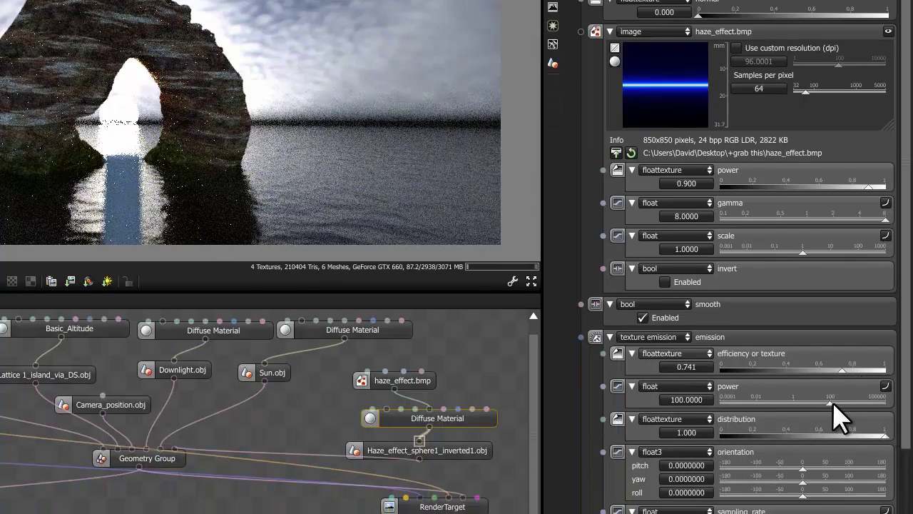
drag(855, 403, 870, 405)
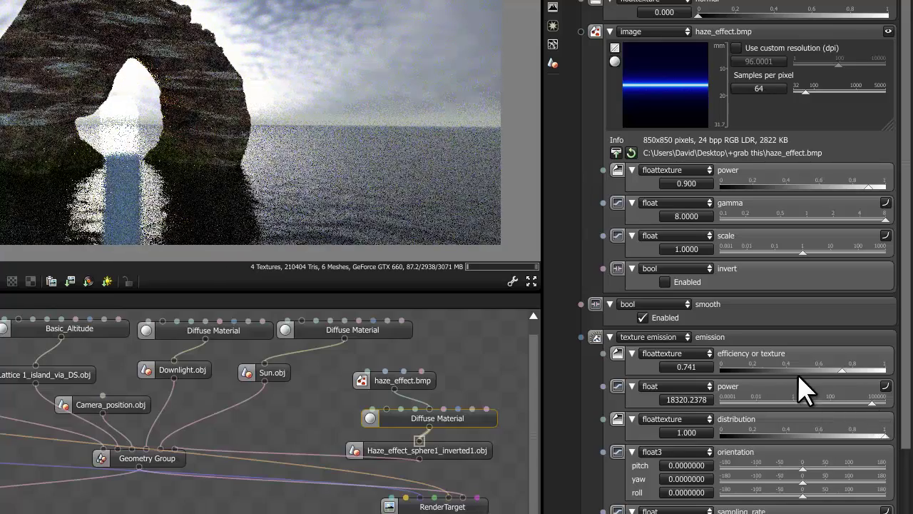
Change the emission texture to an RGBspectrum of about 0.328, 0.418, 0.625 and raise the emission power to about 37435
click(674, 353)
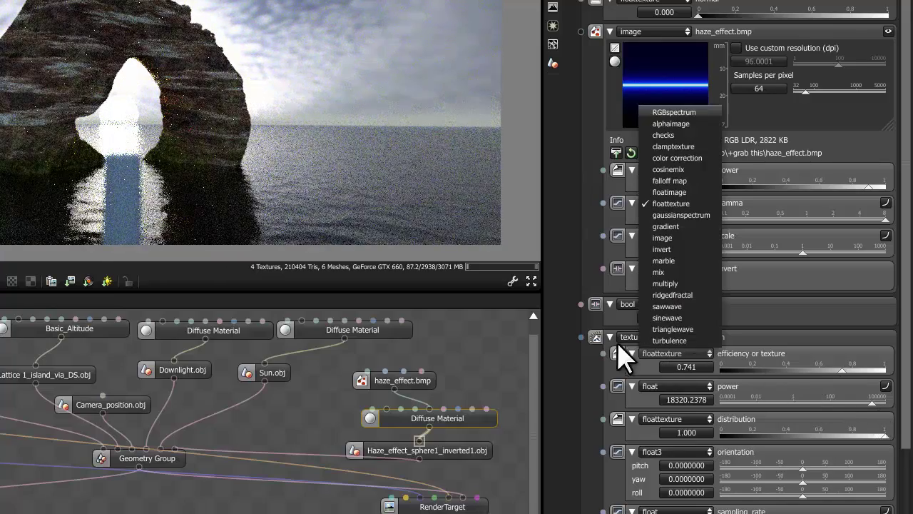
click(673, 112)
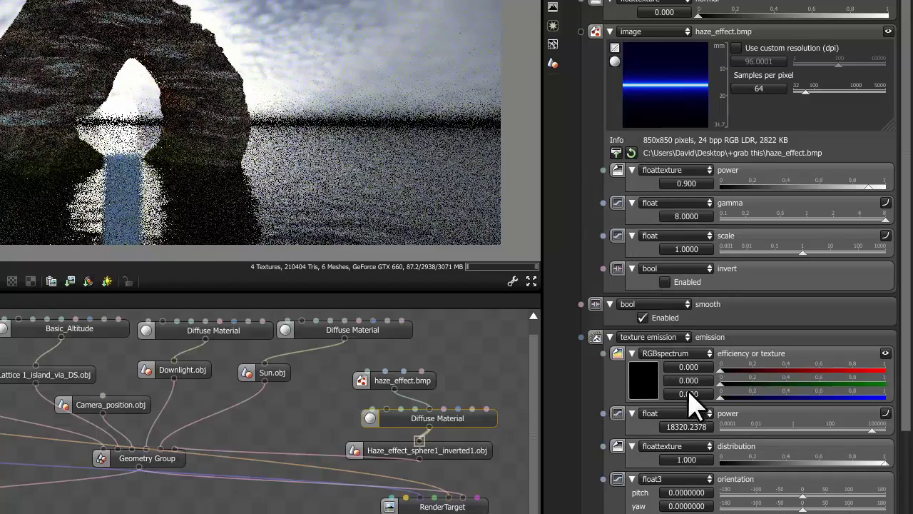
drag(720, 397, 805, 399)
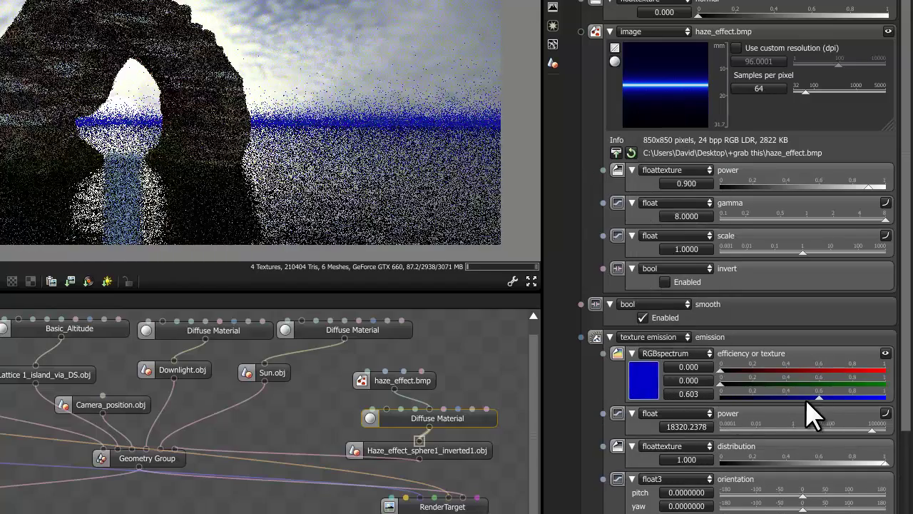
drag(722, 384, 775, 372)
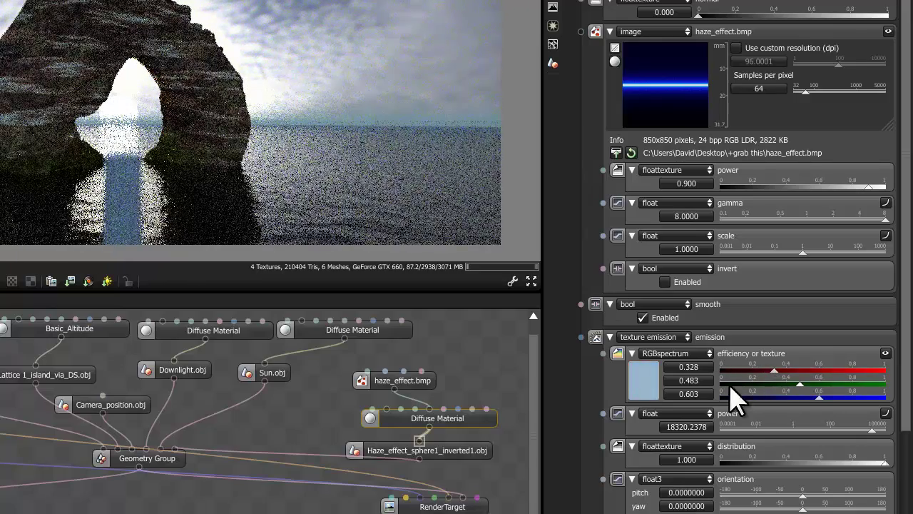
drag(818, 398, 823, 398)
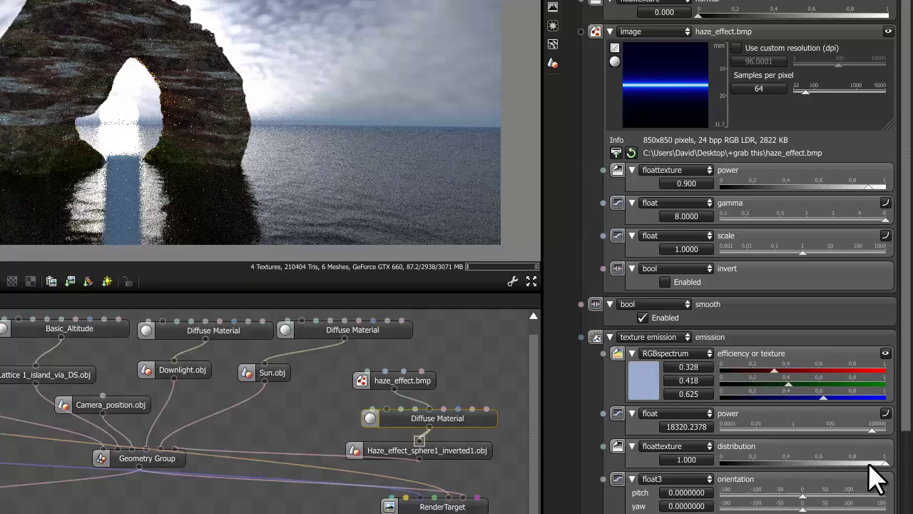
drag(874, 431, 877, 432)
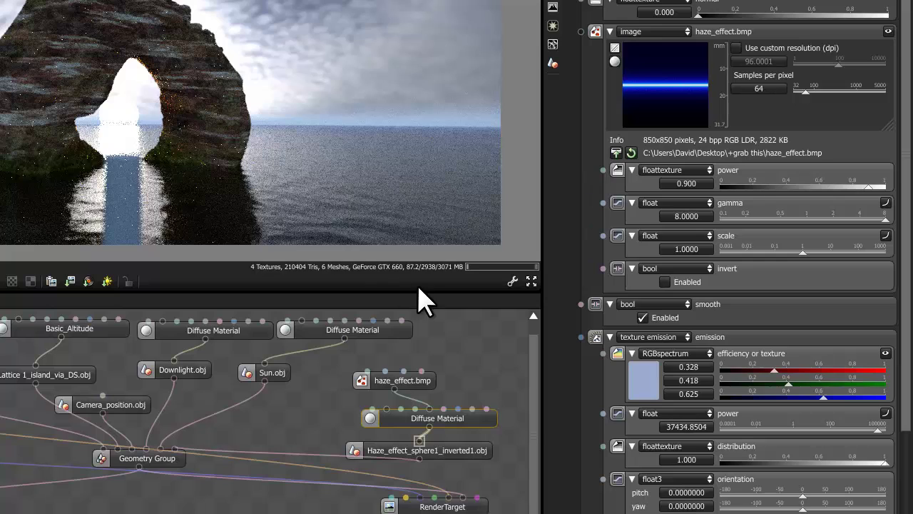
Mute the haze emission colour by reducing its saturation to 0.164 and its value to 0.673
click(645, 388)
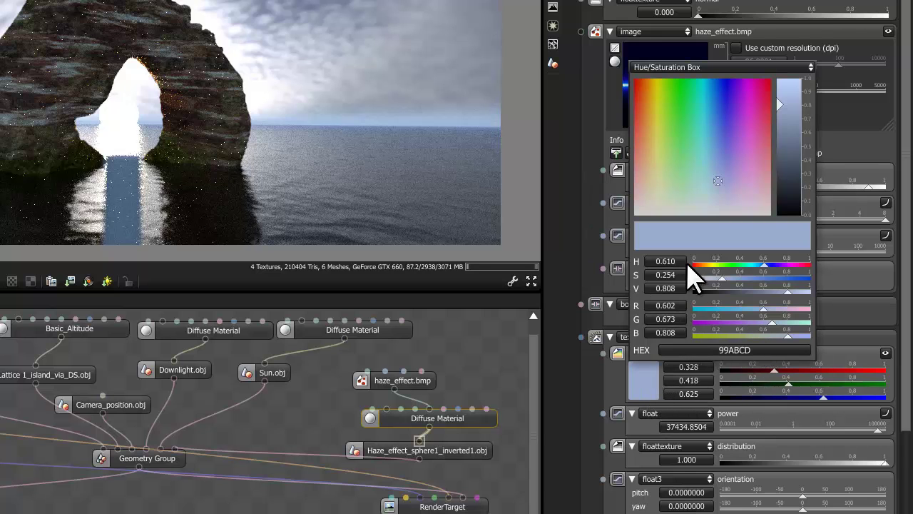
drag(724, 280, 712, 279)
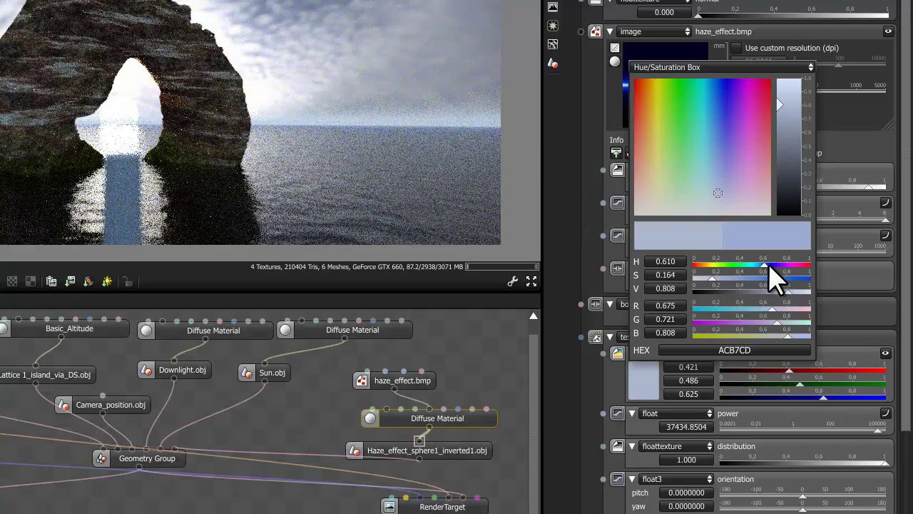
mouse_move(788, 292)
mouse_down()
mouse_move(762, 296)
mouse_move(771, 296)
mouse_up()
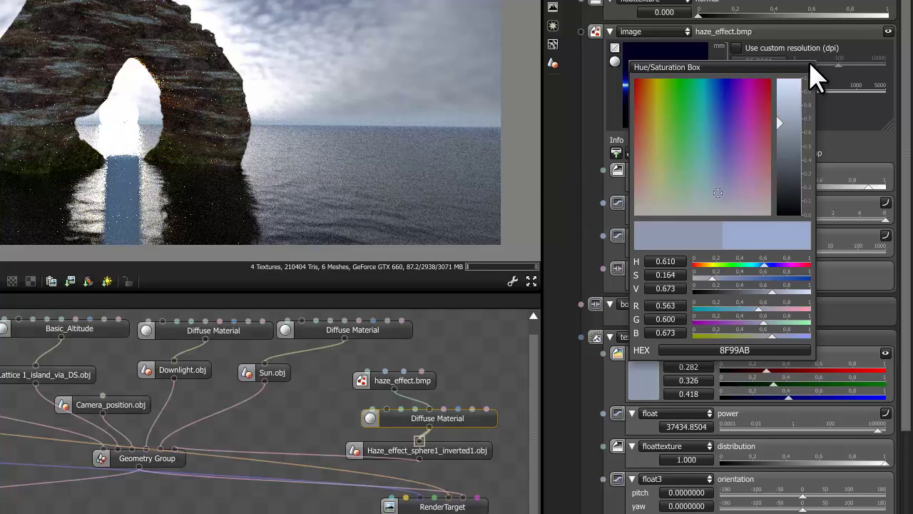
click(567, 147)
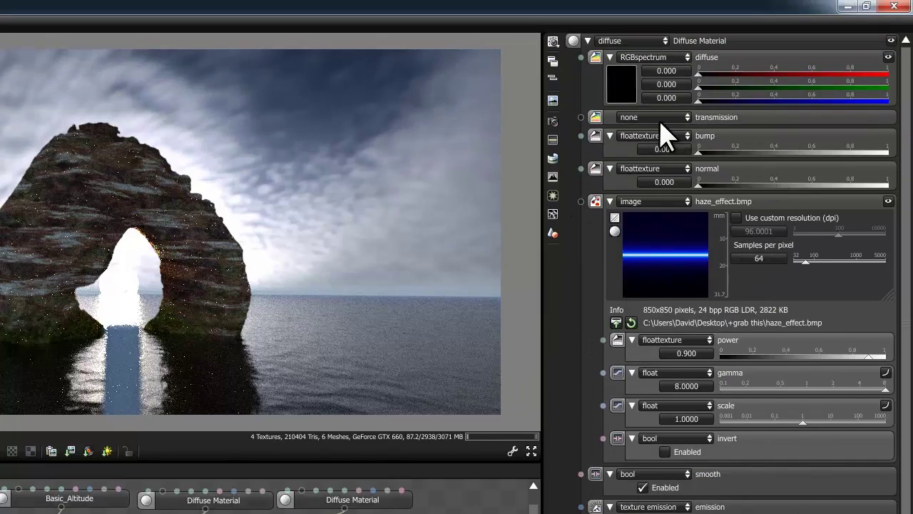
Give the haze material a floattexture transmission of 1.000 and lower its emission power to about 3356
click(651, 117)
click(655, 138)
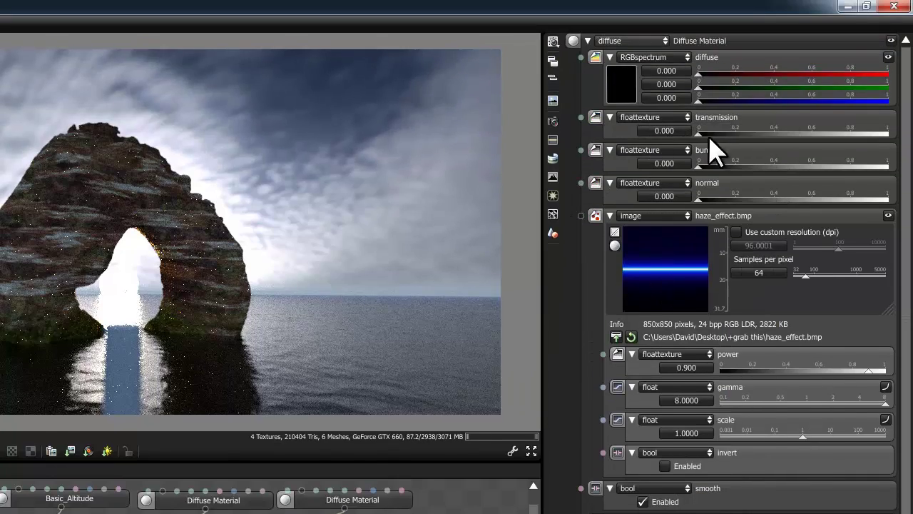
drag(699, 136, 910, 137)
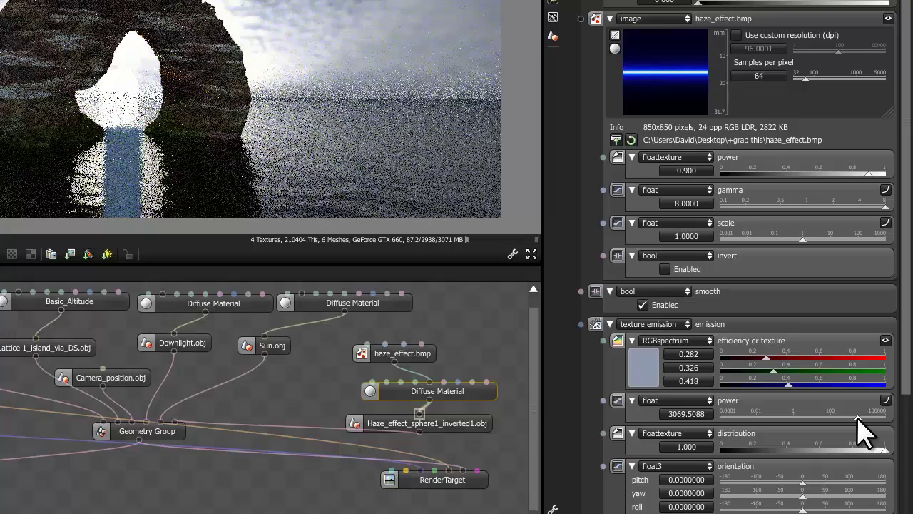
click(858, 419)
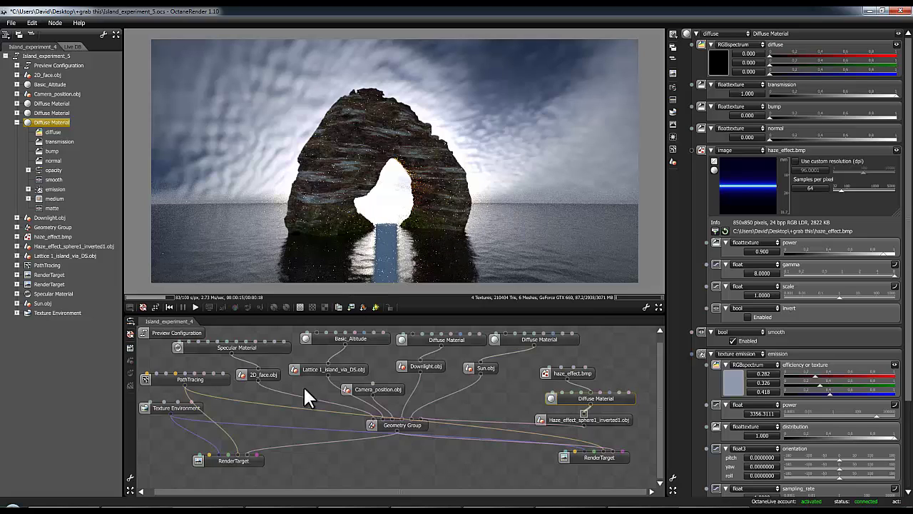
Move the Texture Environment node down and add a PMC kernel node between it and the PathTracing node
drag(180, 406, 185, 430)
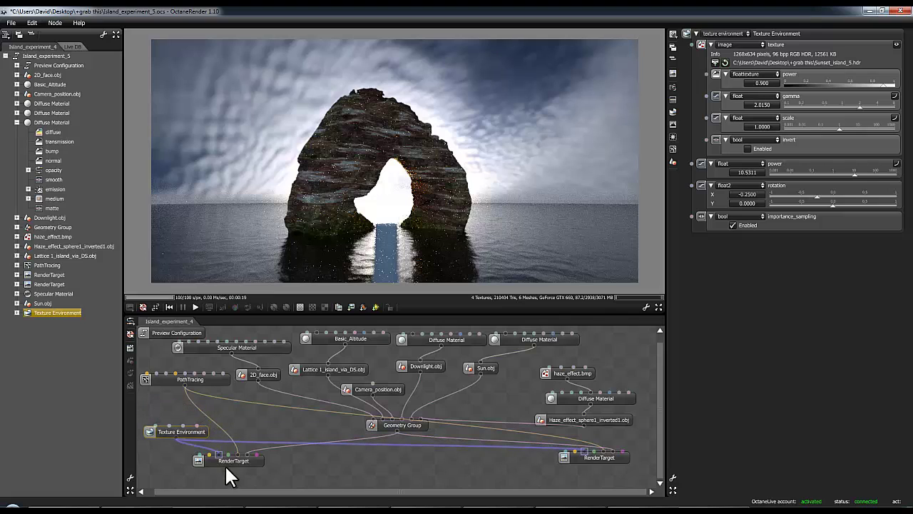
right_click(169, 401)
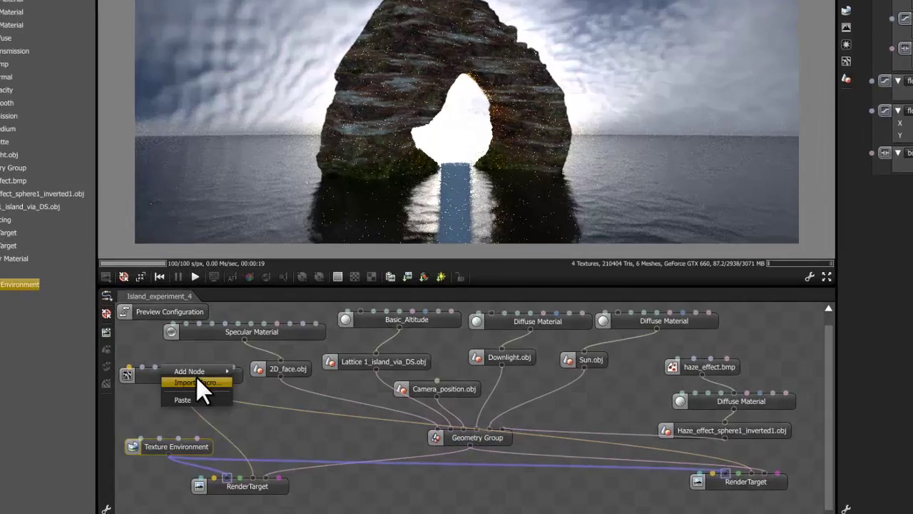
mouse_move(218, 376)
mouse_move(367, 165)
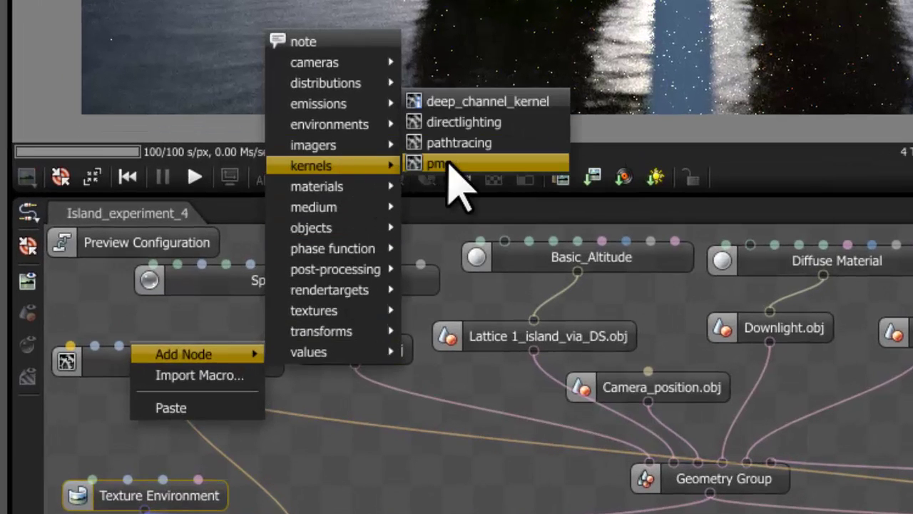
click(448, 164)
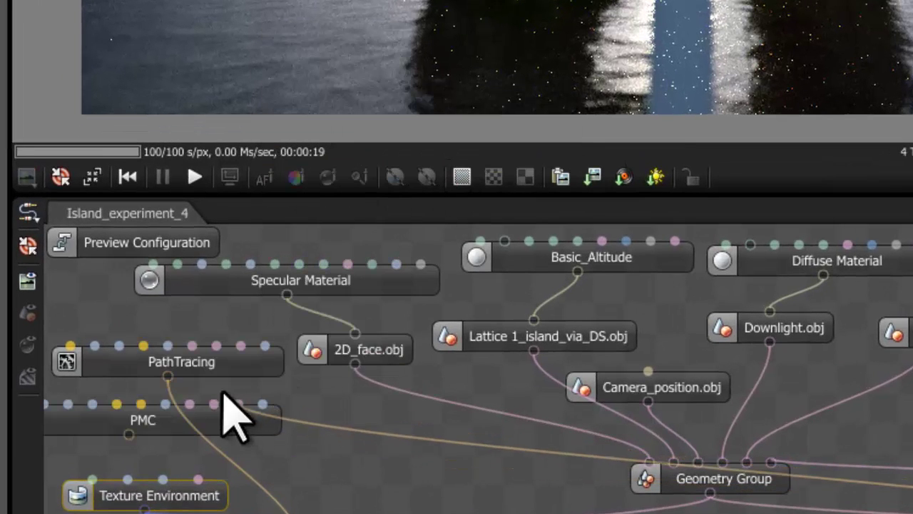
click(137, 422)
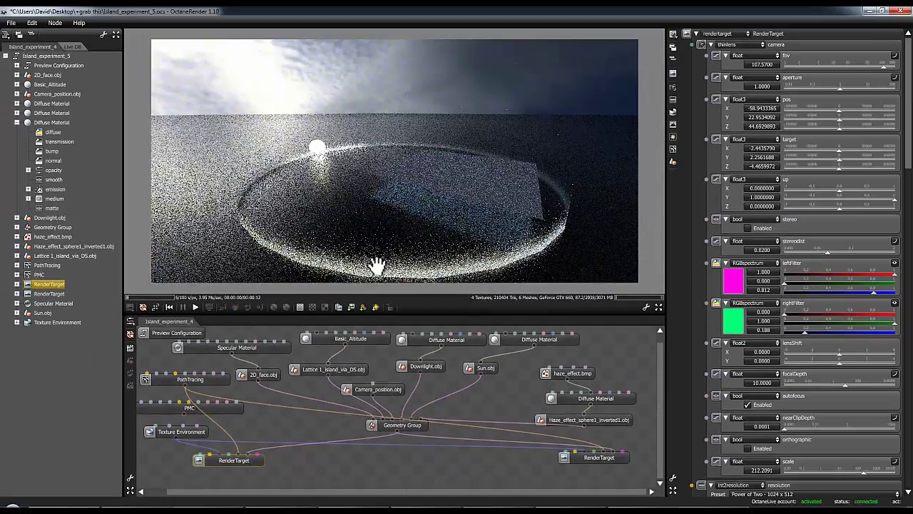
Examine the glowing haze ring, sun and island from several angles in the overview render target, finishing on the close-up render target
drag(438, 258, 580, 250)
drag(460, 220, 375, 187)
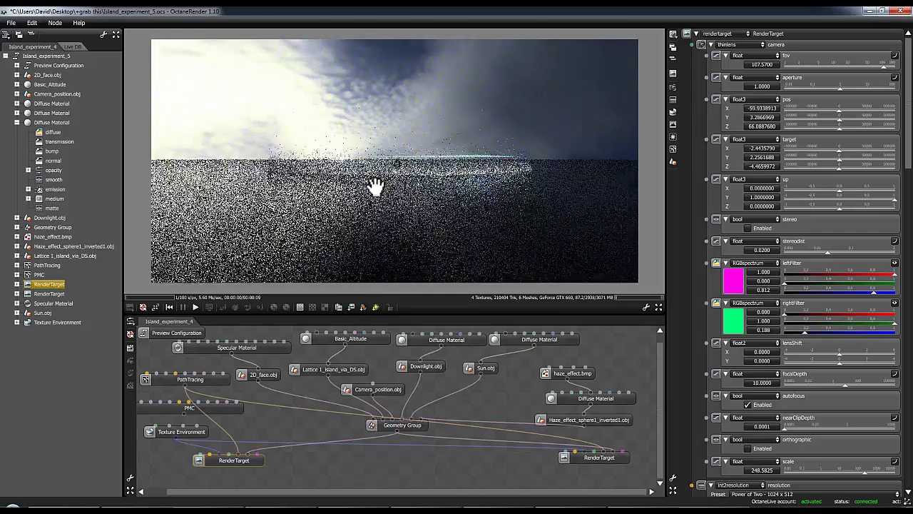
drag(480, 173, 450, 197)
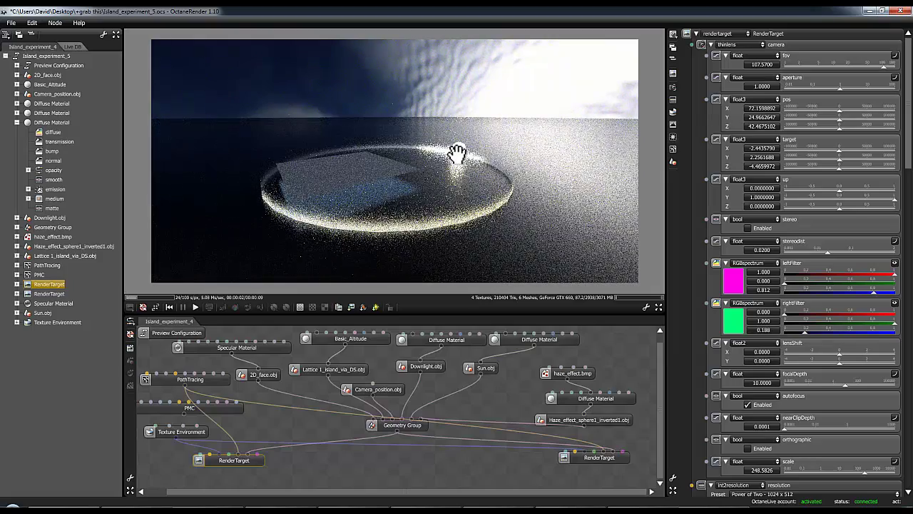
drag(457, 153, 548, 285)
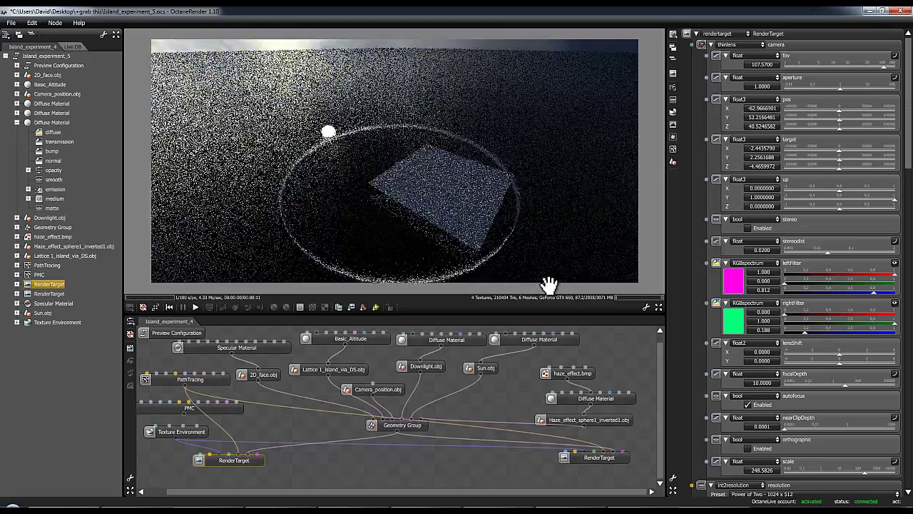
scroll(489, 228, up, 10)
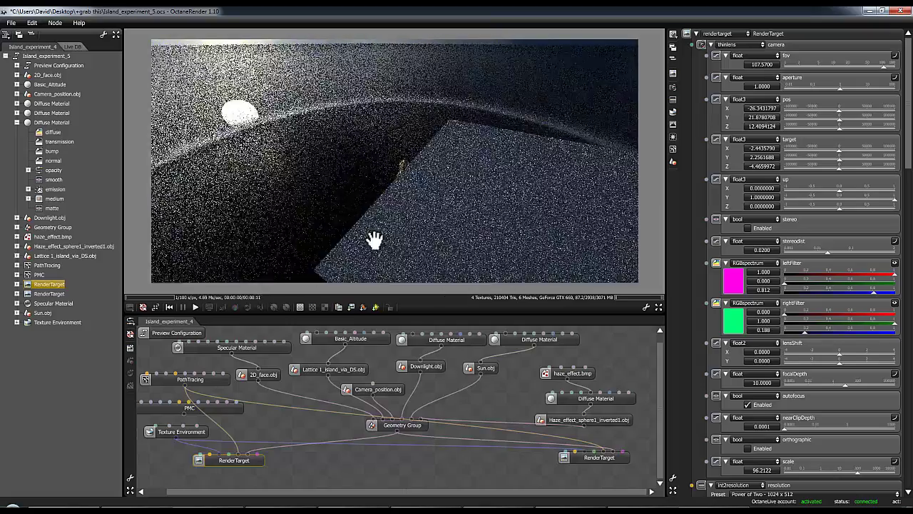
drag(374, 240, 393, 230)
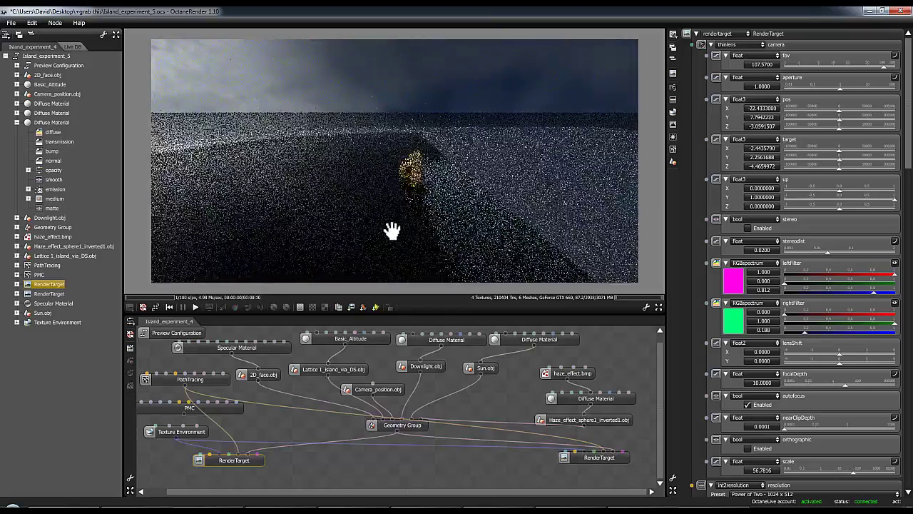
scroll(392, 230, up, 3)
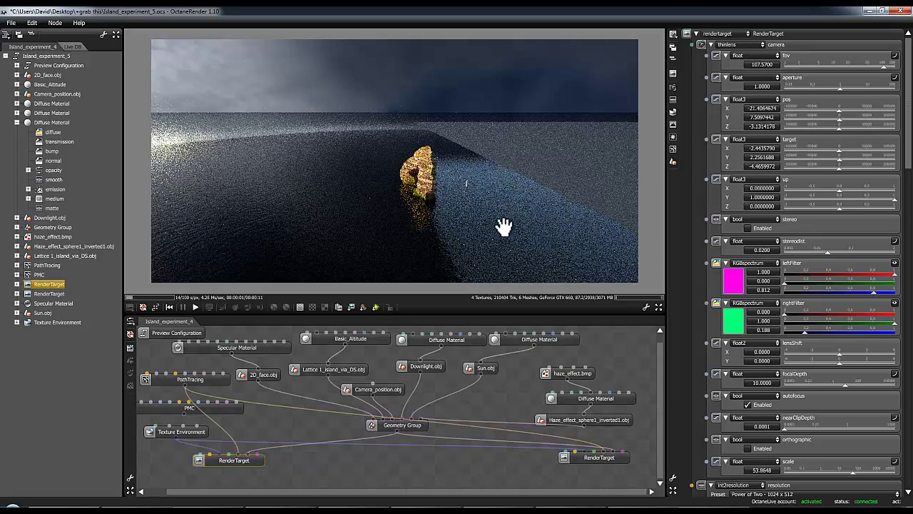
scroll(504, 227, down, 10)
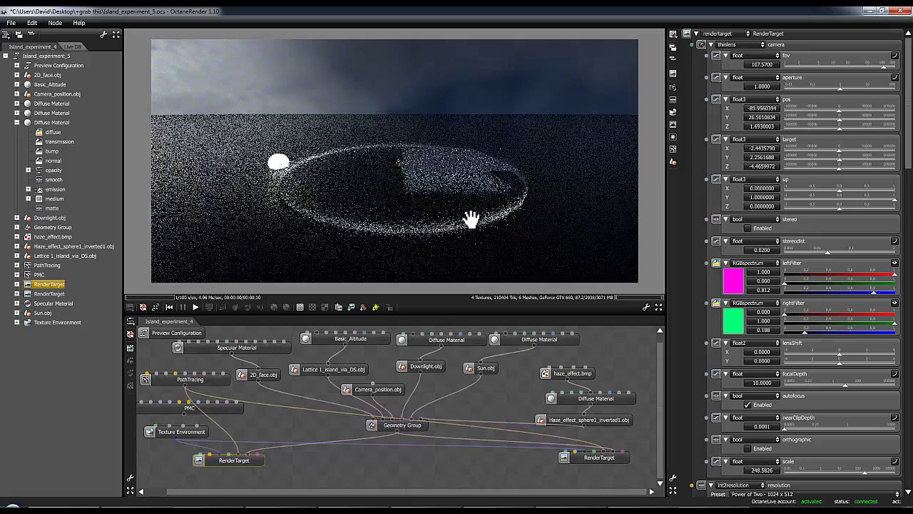
drag(471, 219, 418, 221)
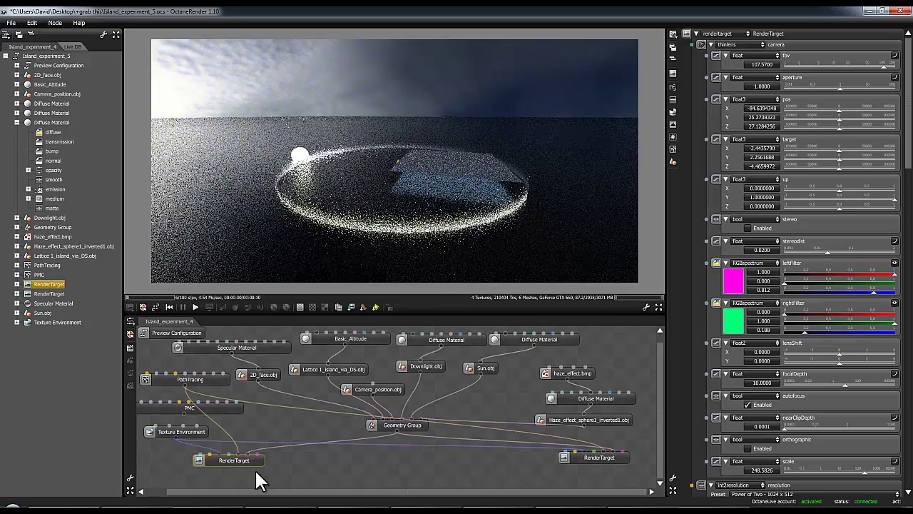
click(608, 455)
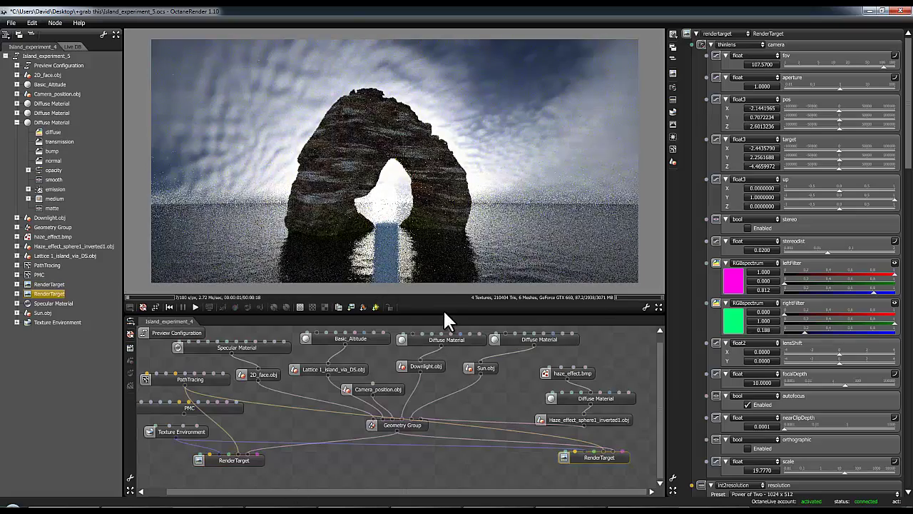